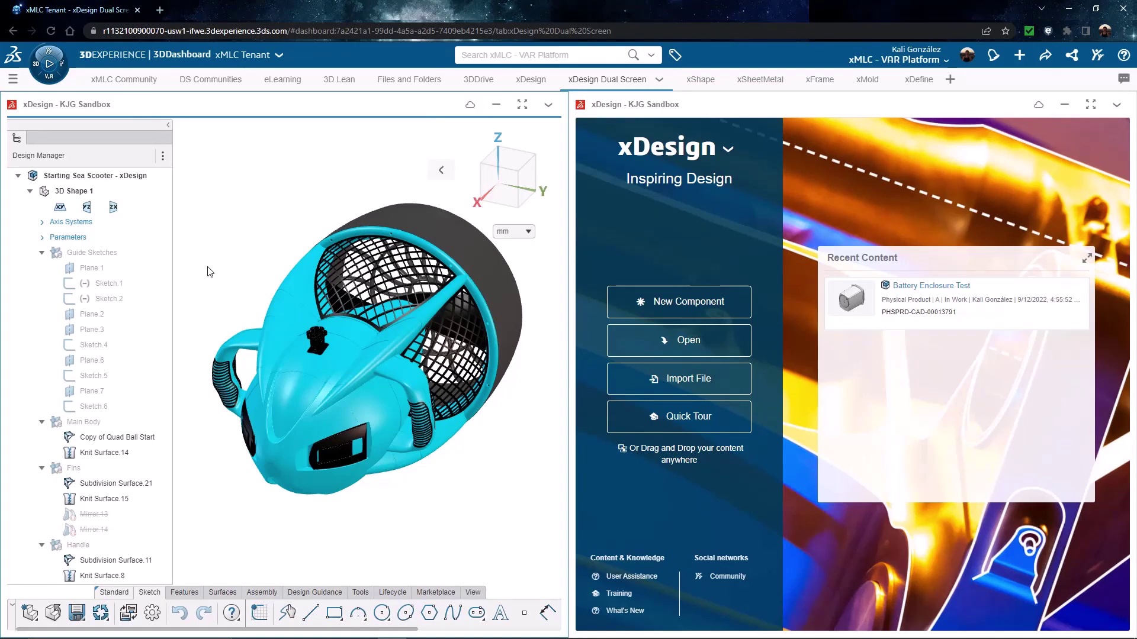
Step: Create a new component named 'Battery Enclosure' from the full-screen xDesign start page
middle_drag(336, 379, 356, 379)
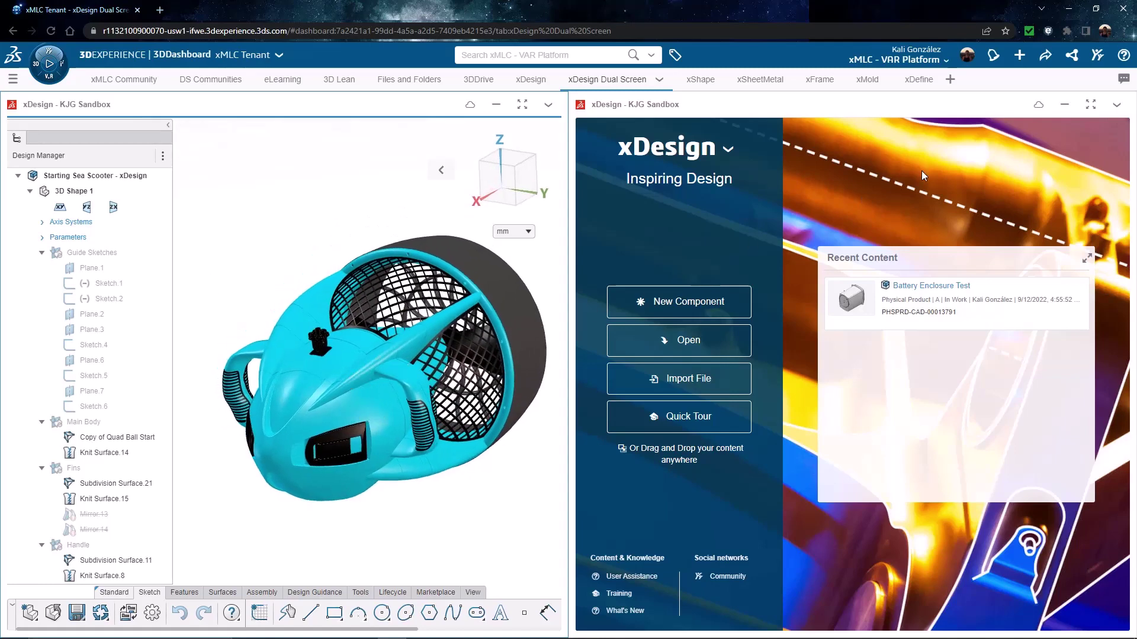
click(1091, 107)
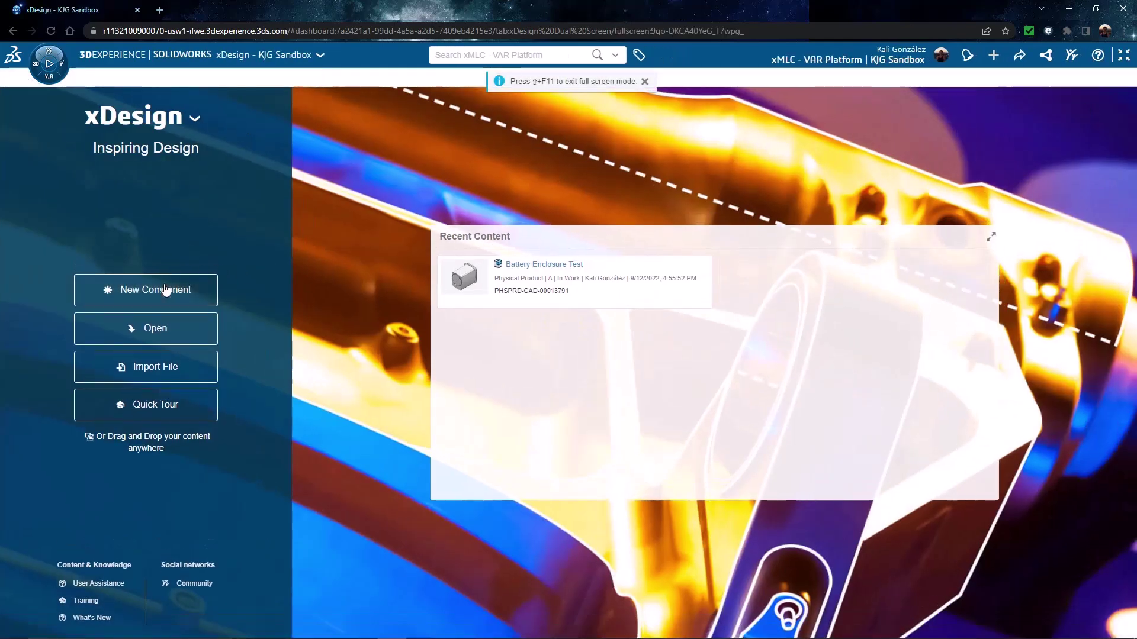
click(165, 289)
click(576, 195)
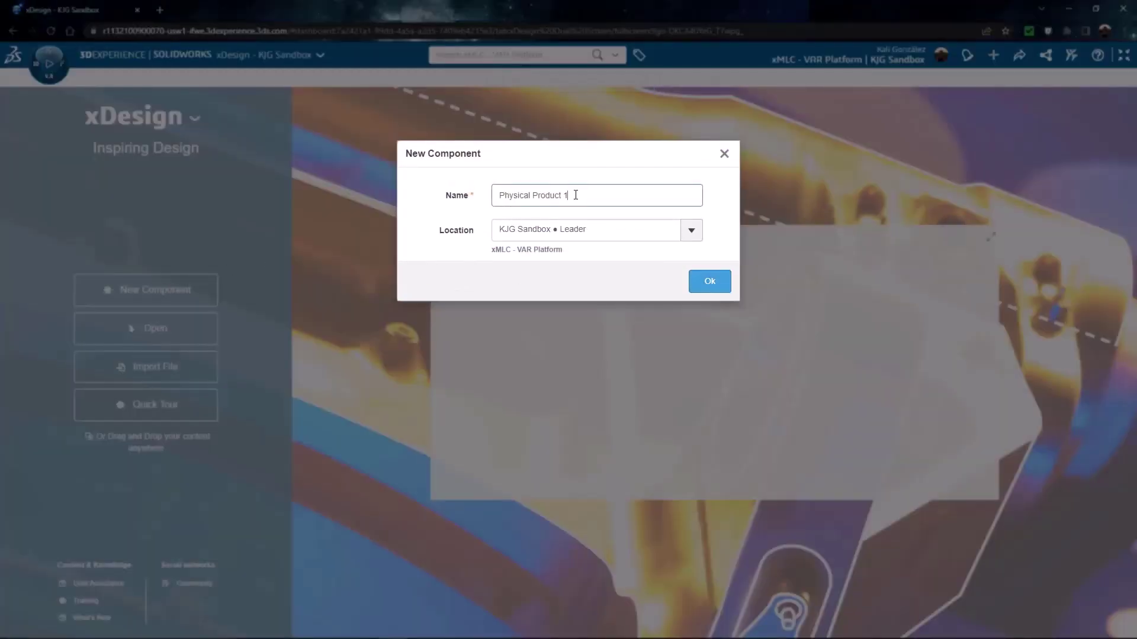
drag(576, 194, 487, 211)
text(Battery Enclosure)
click(708, 282)
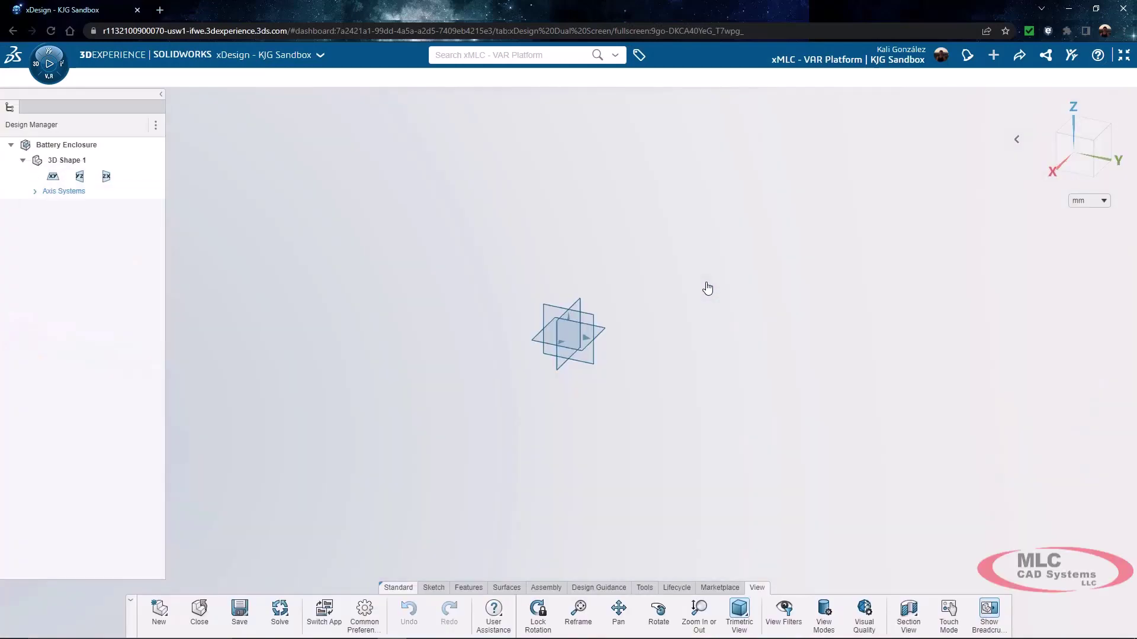
Step: Expand Axis Systems, select the Origin, then pick the yz plane to show its actions
click(35, 191)
click(83, 207)
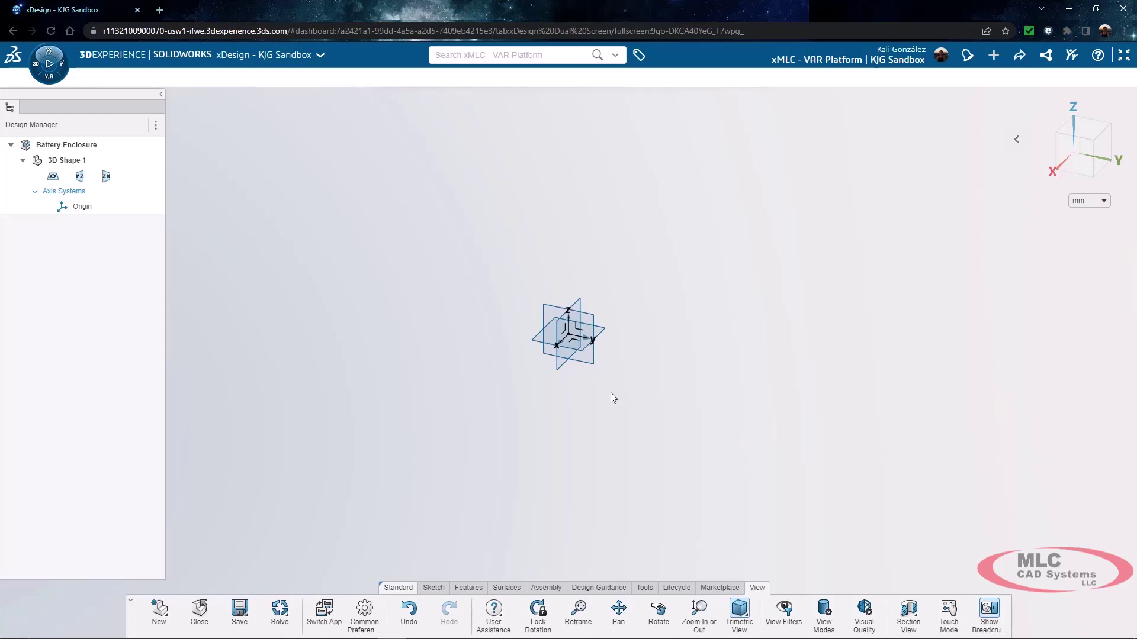
click(589, 323)
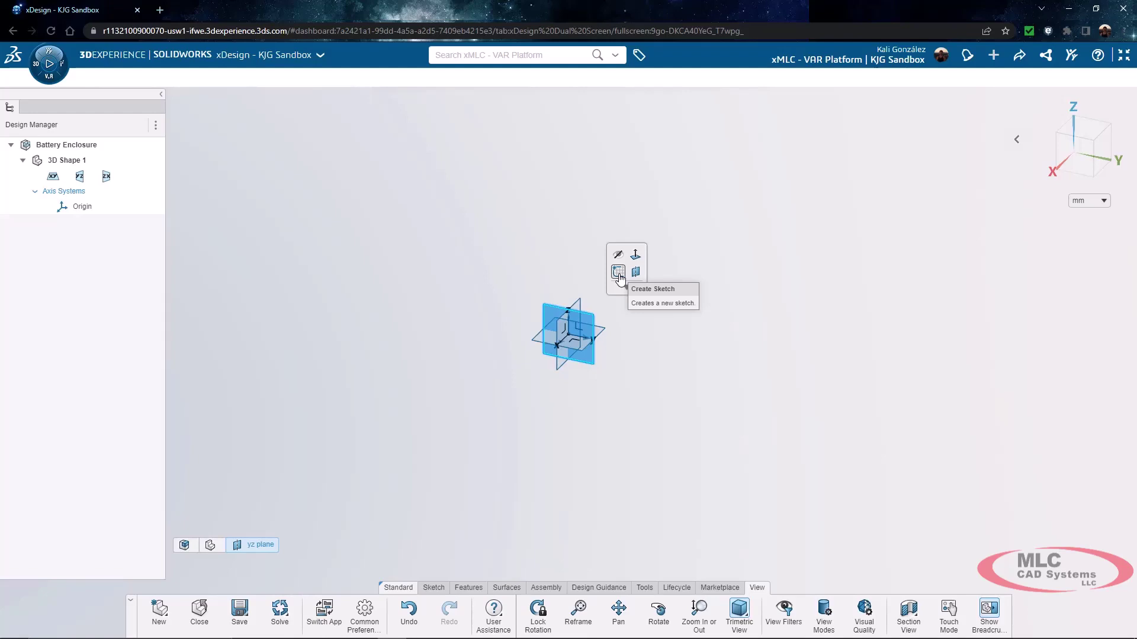
Step: Start a sketch on the yz plane and draw a center rectangle at the origin
click(618, 273)
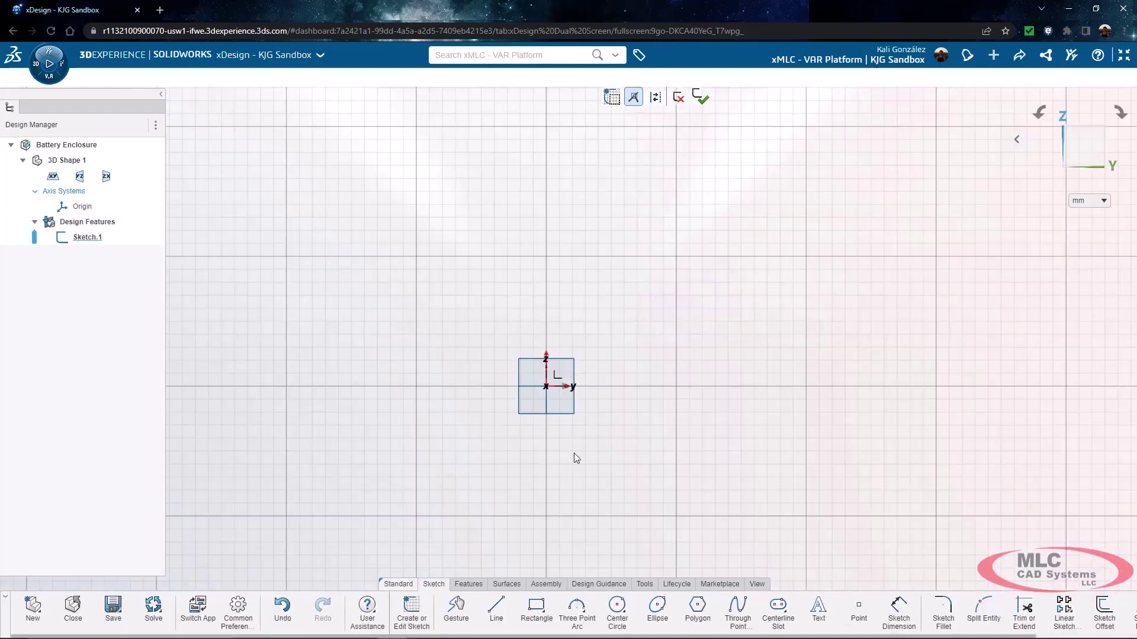
click(536, 607)
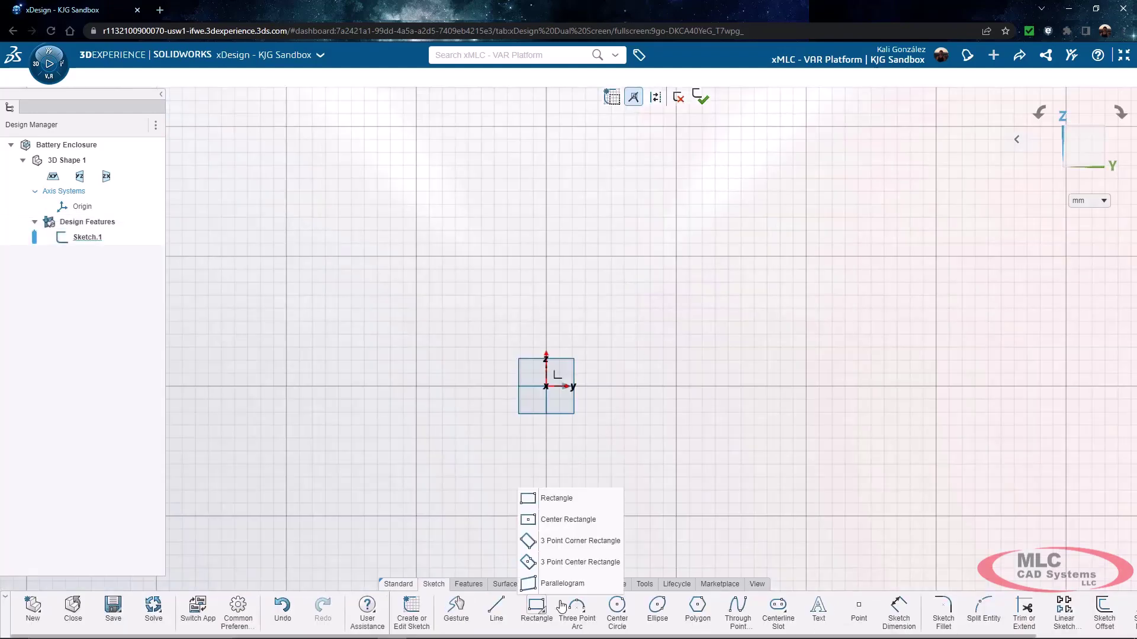
click(543, 521)
click(545, 386)
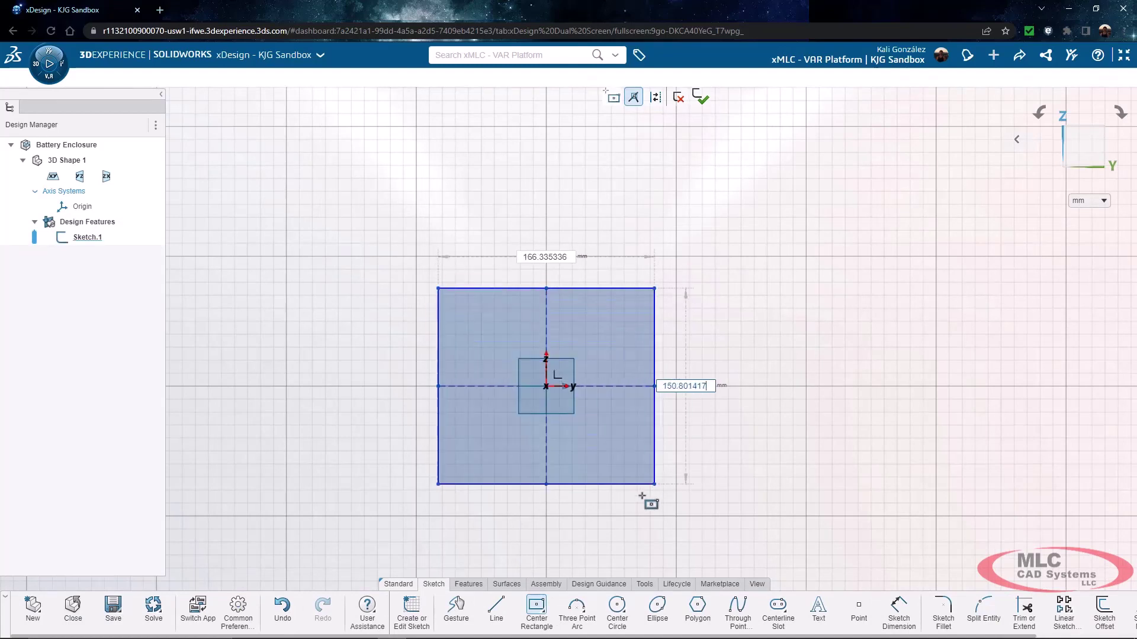
click(639, 505)
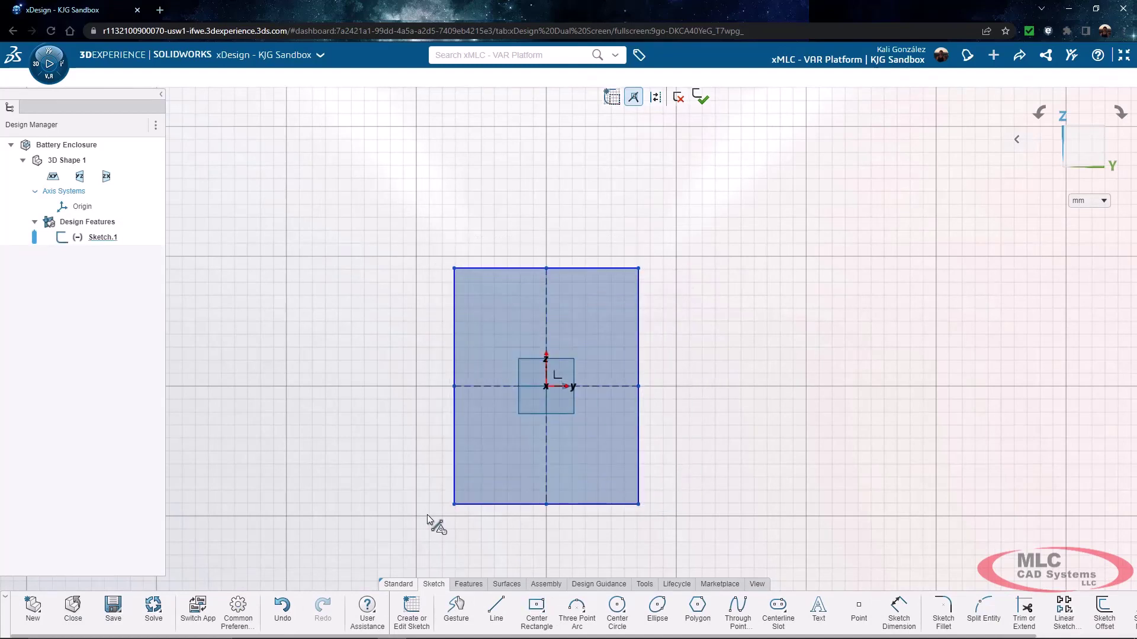
scroll(427, 513, up, 2)
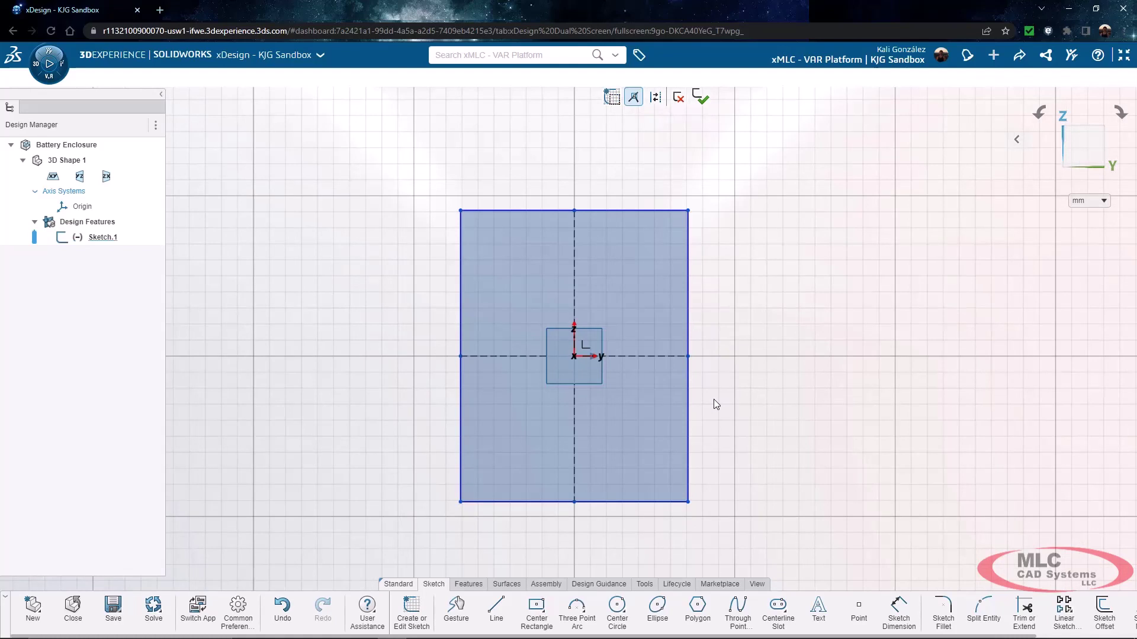
Step: Convert the rectangle's right and top edges into arcs
click(688, 328)
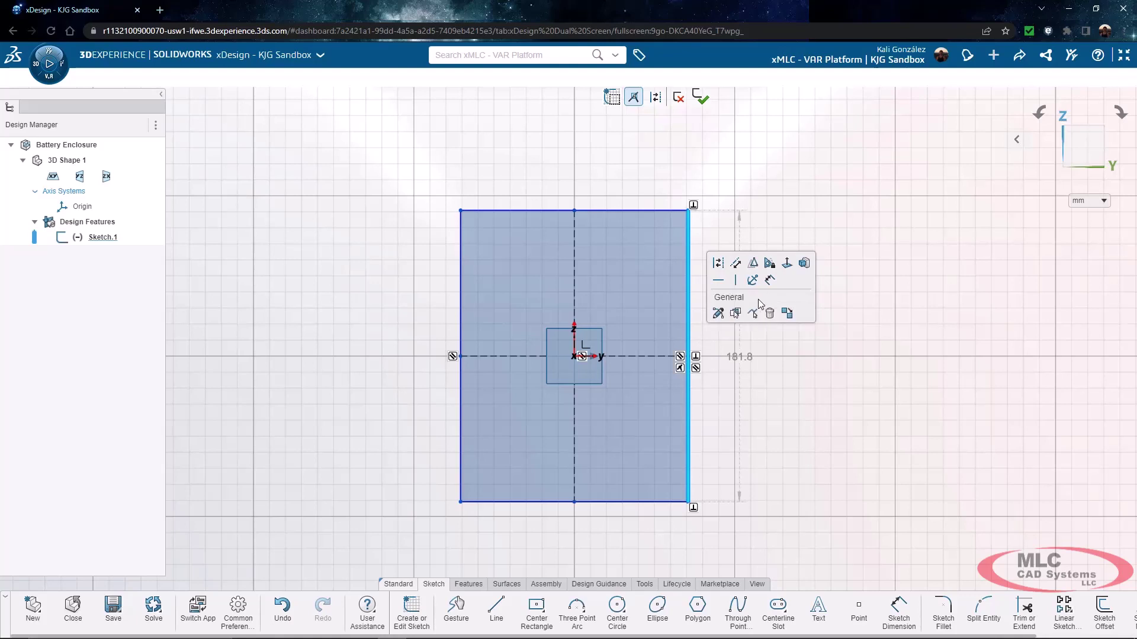
click(717, 316)
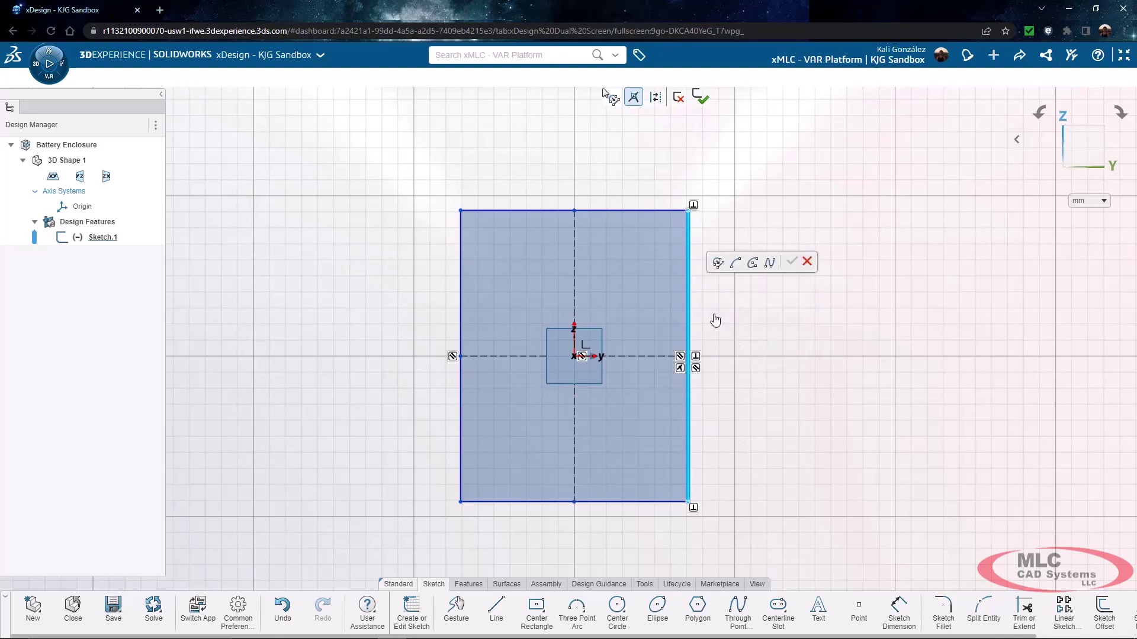
click(735, 263)
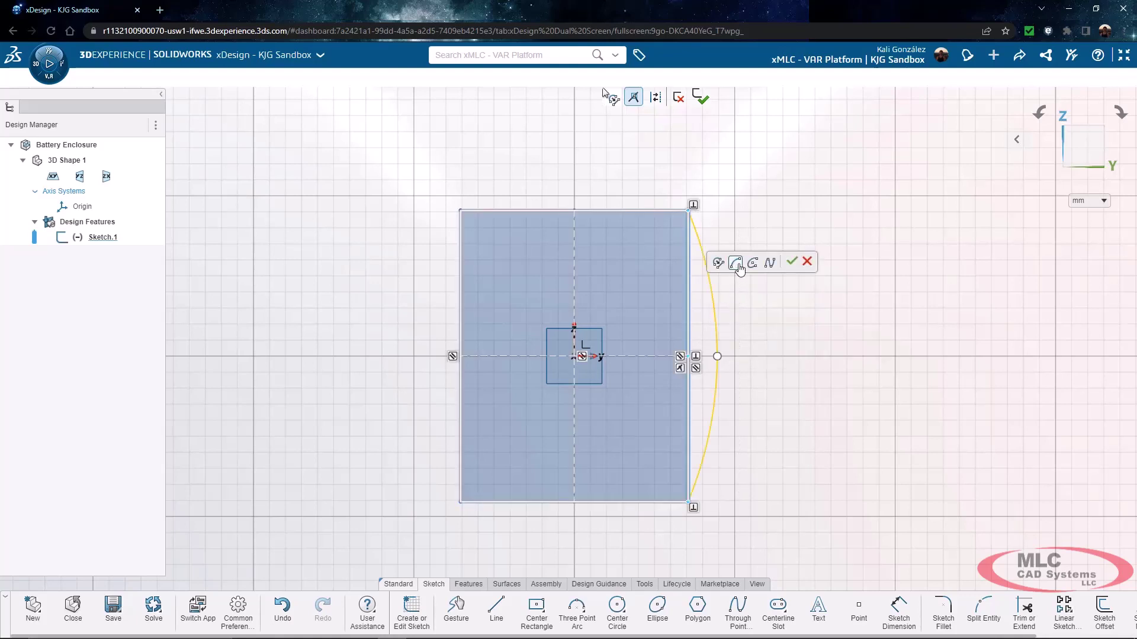
click(788, 265)
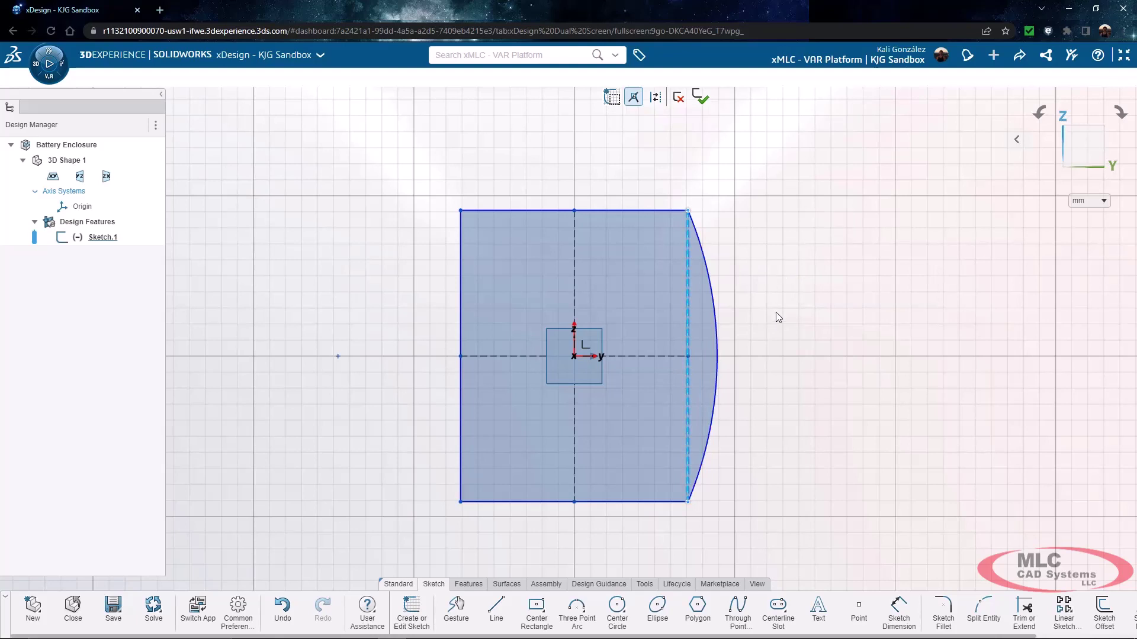
click(621, 210)
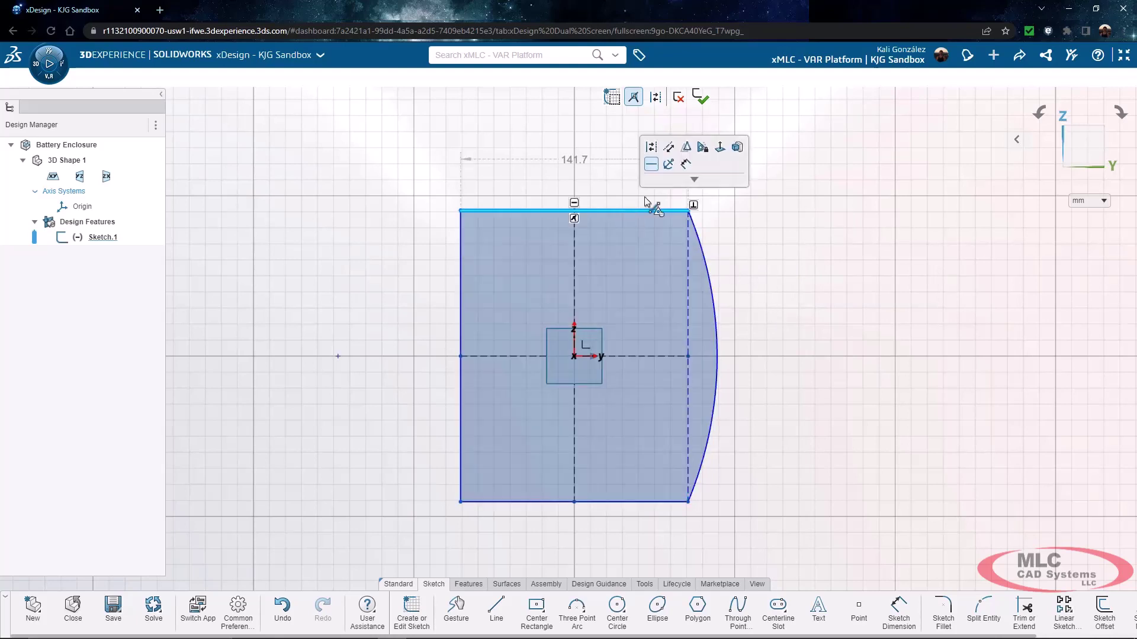
click(694, 181)
click(667, 164)
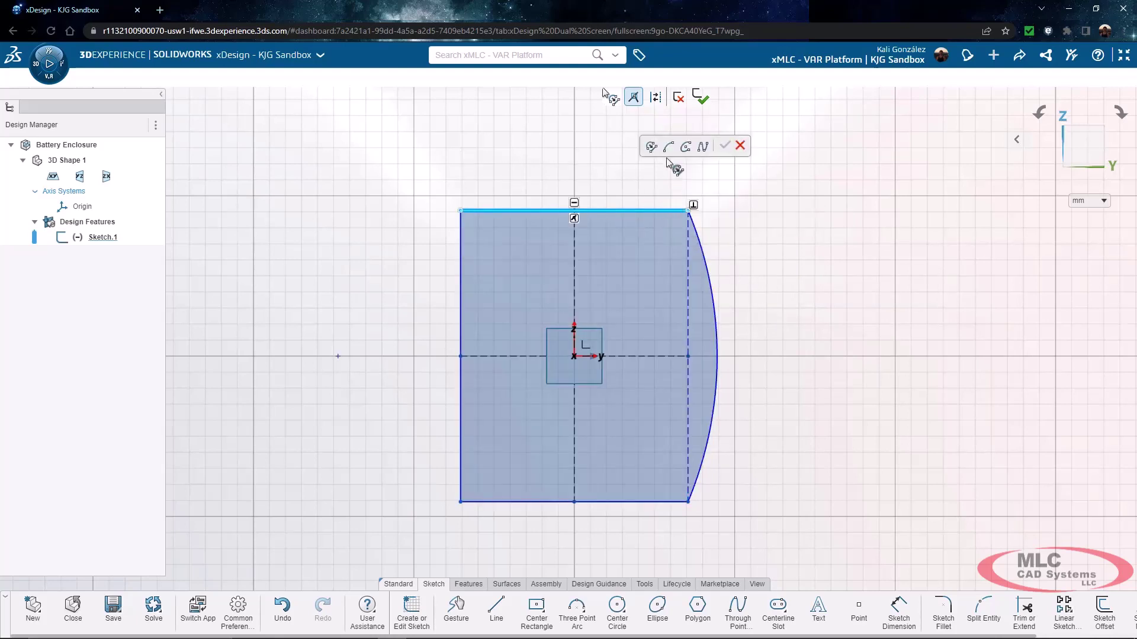
click(668, 148)
click(724, 145)
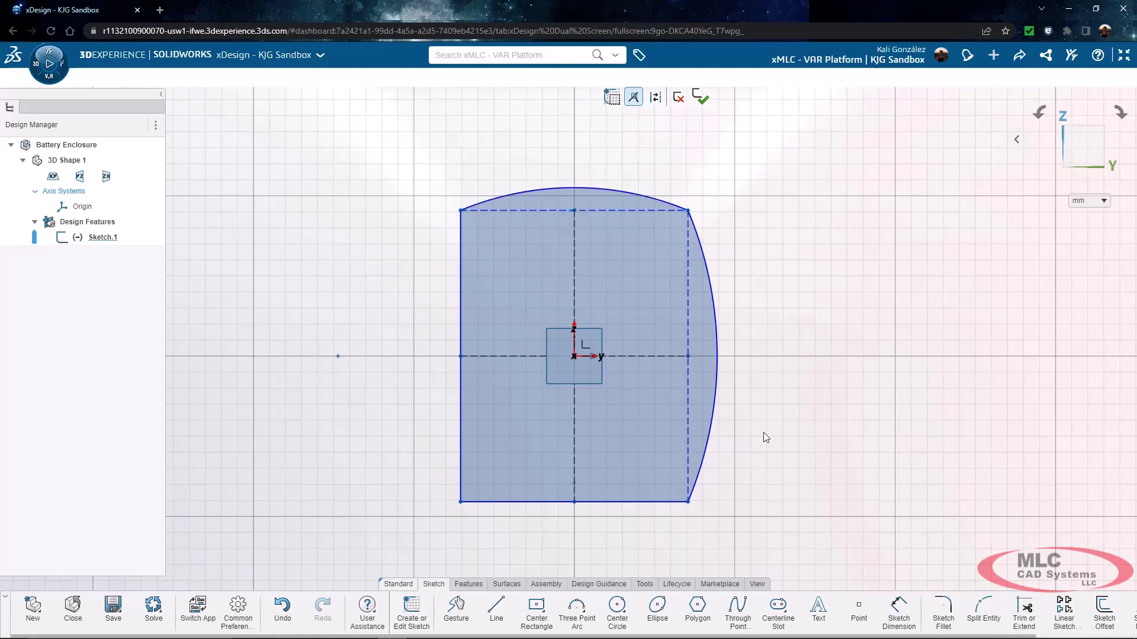
scroll(818, 610, down, 2)
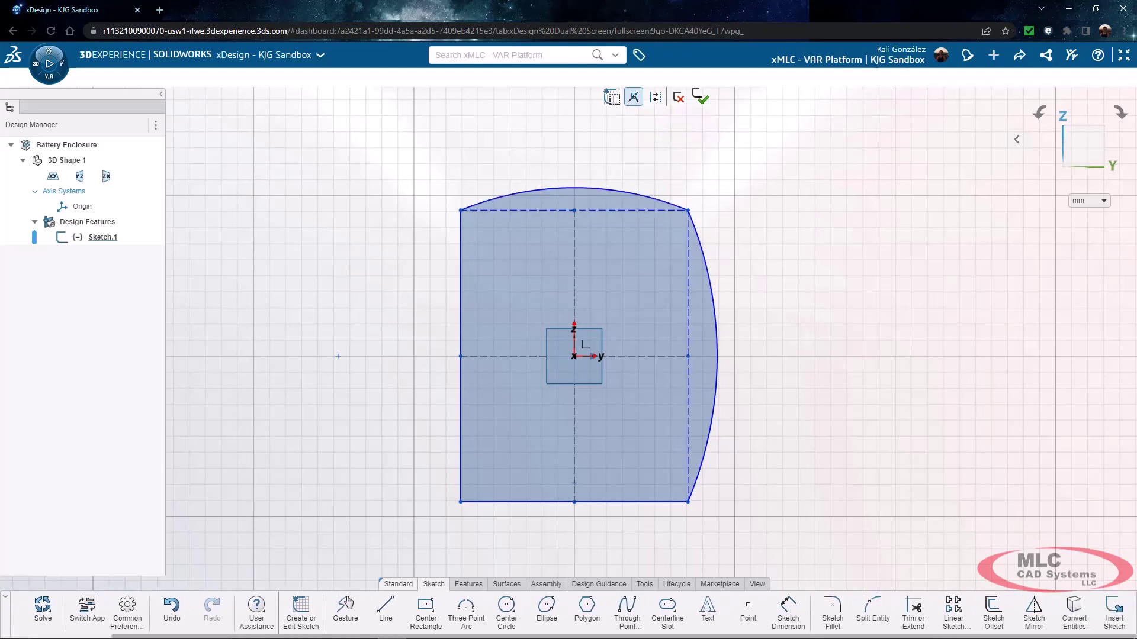
Step: Mirror the top arc across the horizontal centerline and the right arc across the vertical centerline
click(1033, 607)
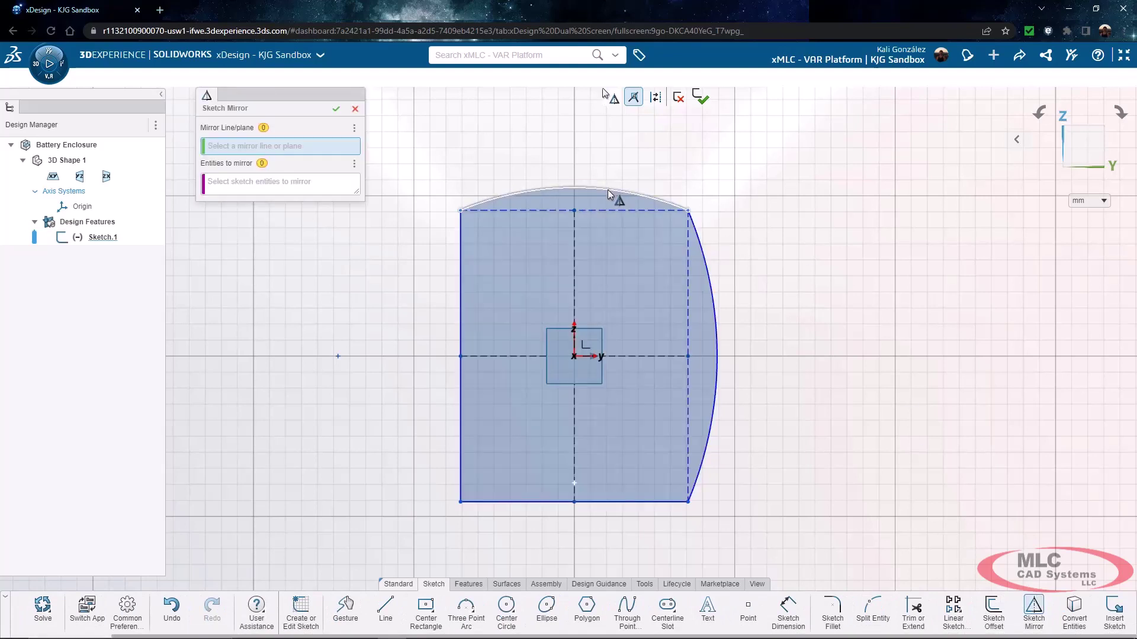
click(625, 356)
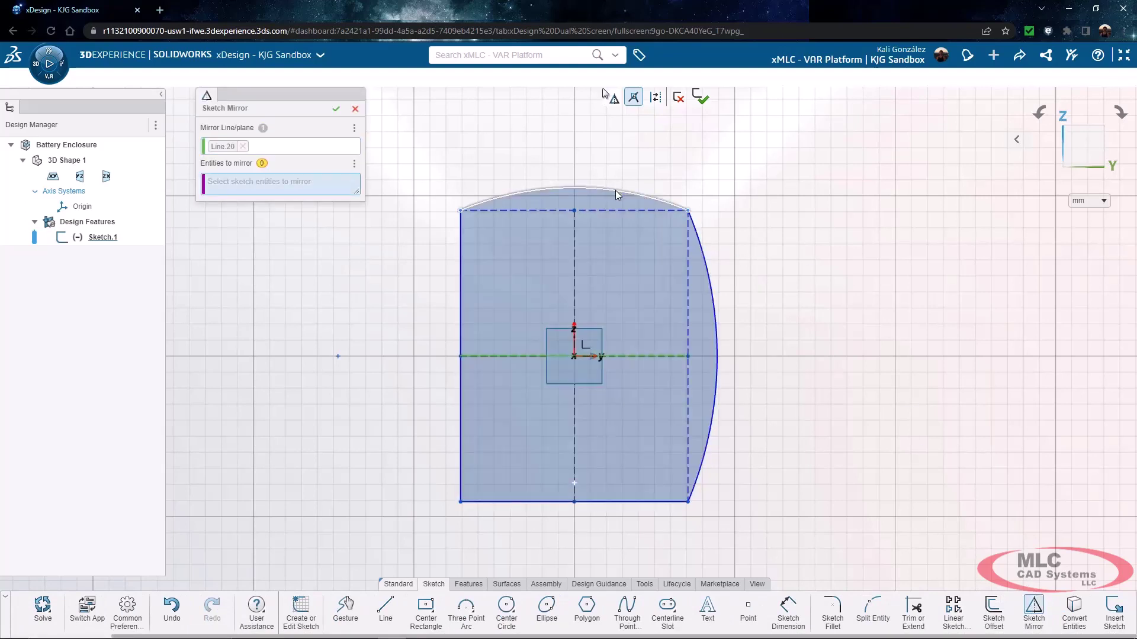
click(616, 190)
click(336, 108)
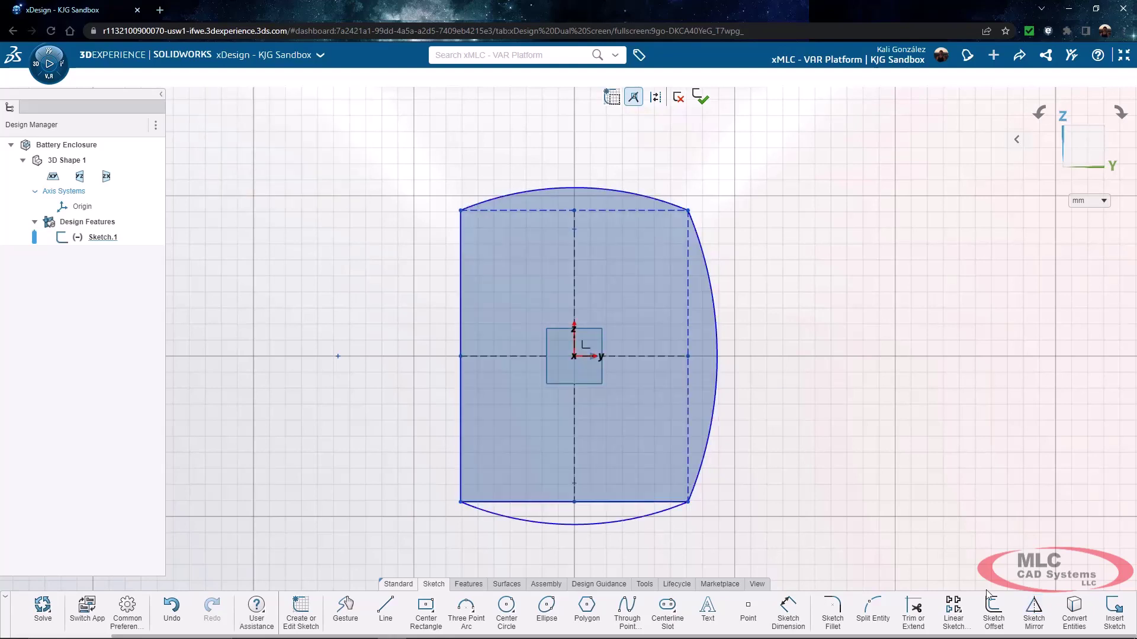
click(1034, 620)
click(574, 314)
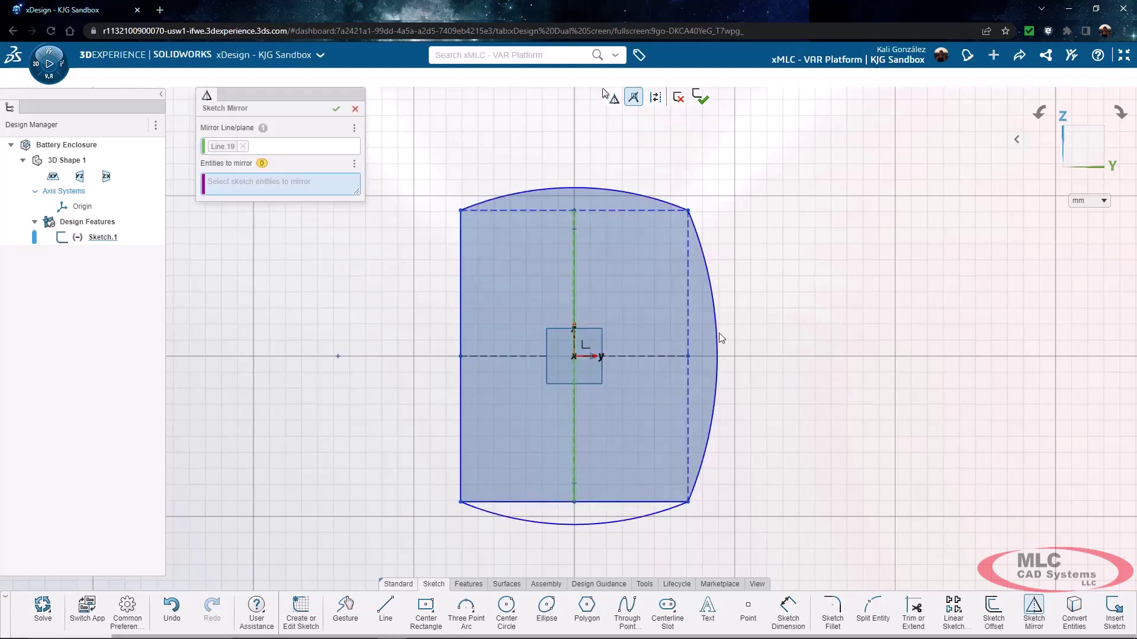
click(718, 336)
click(335, 109)
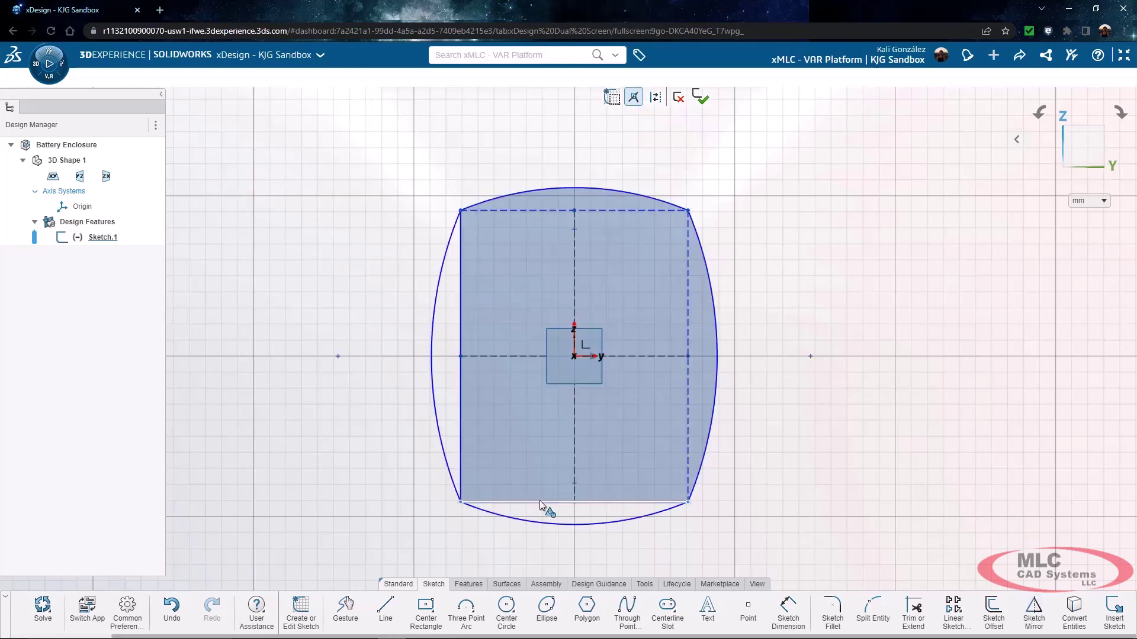
Step: Turn the bottom and left straight edges into construction geometry
click(539, 502)
click(461, 423)
click(492, 359)
click(789, 420)
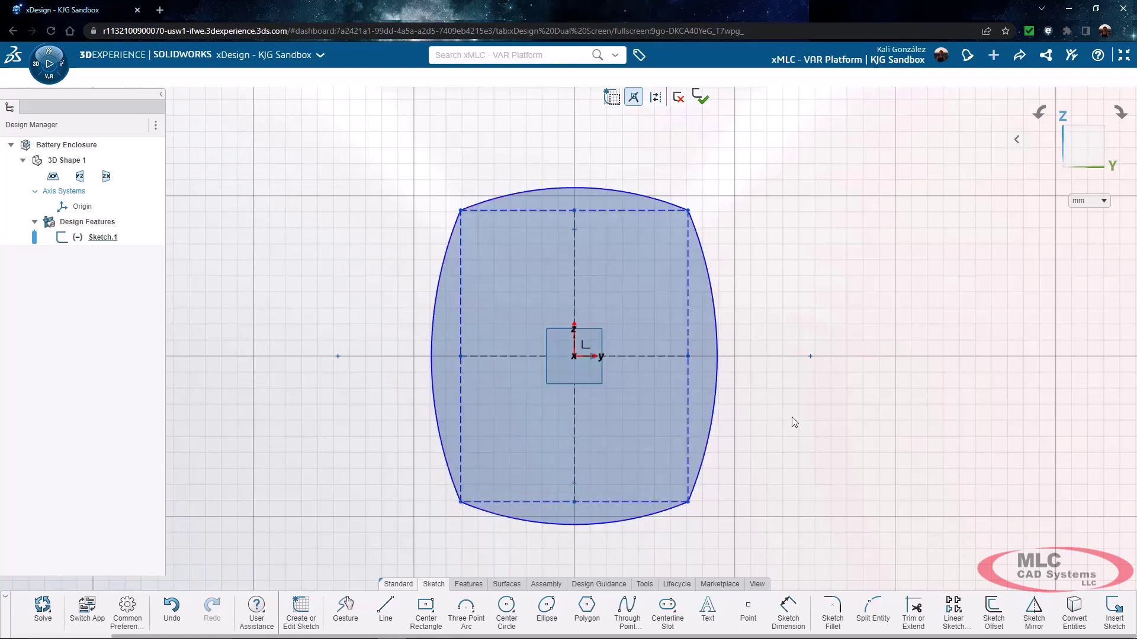
Step: Add a dimension between the top and bottom arcs of the profile
right_click(801, 413)
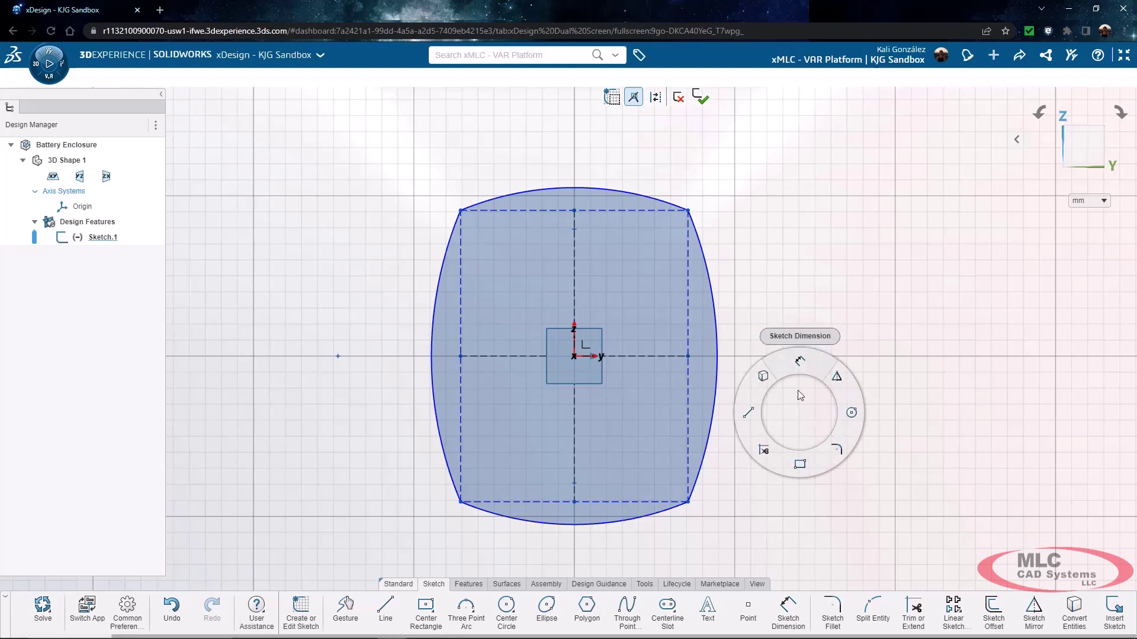
click(799, 364)
scroll(782, 410, down, 1)
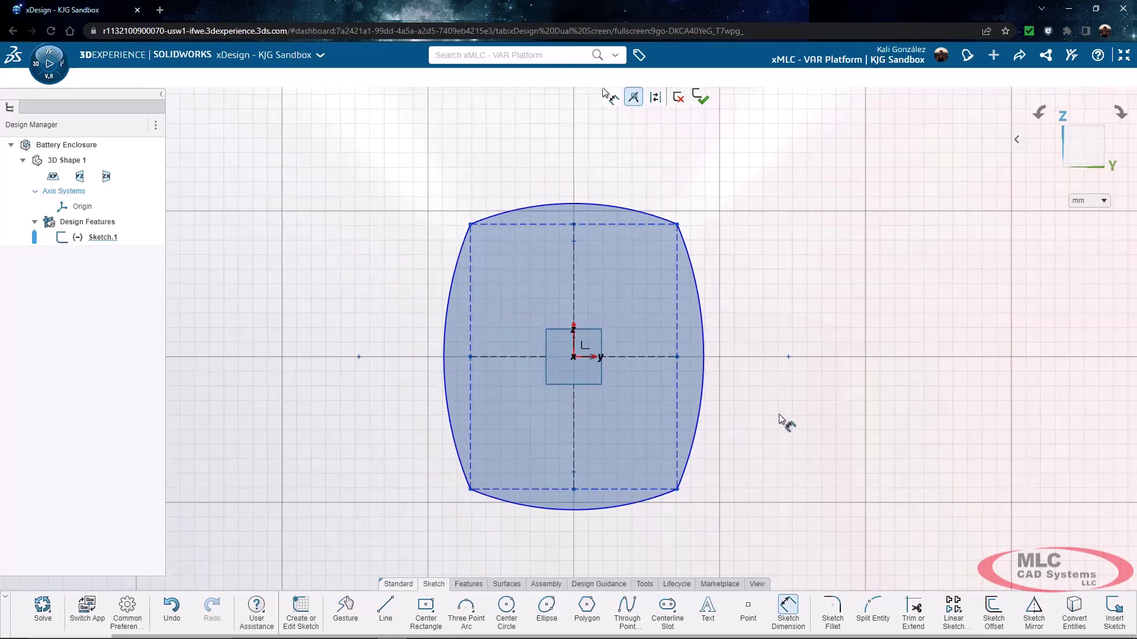
click(605, 209)
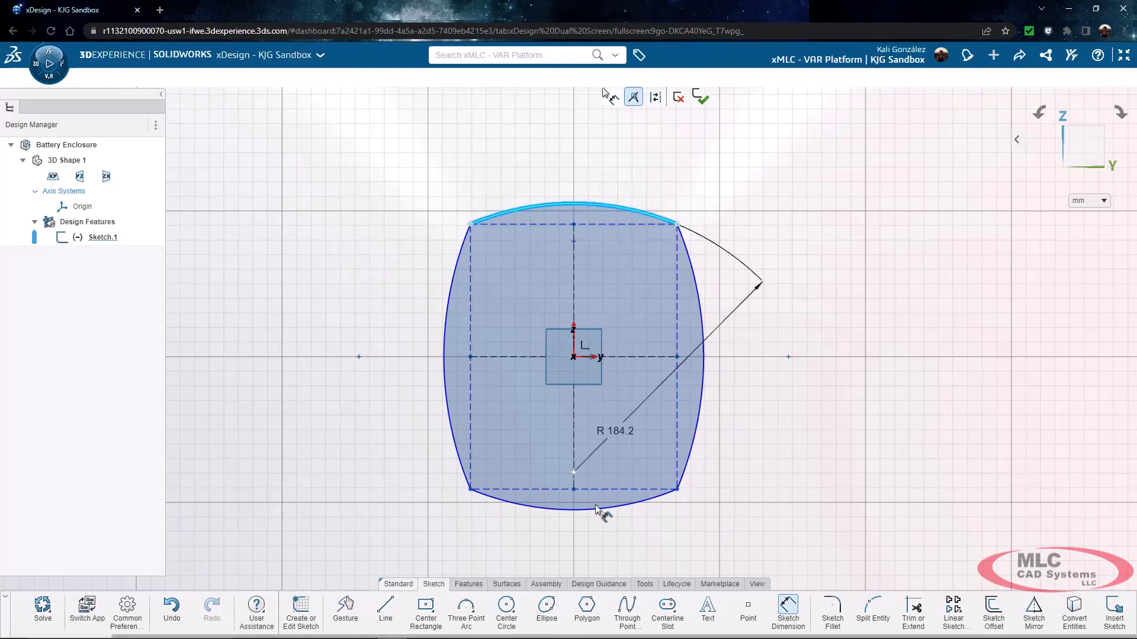
click(592, 510)
click(802, 376)
text(117.9)
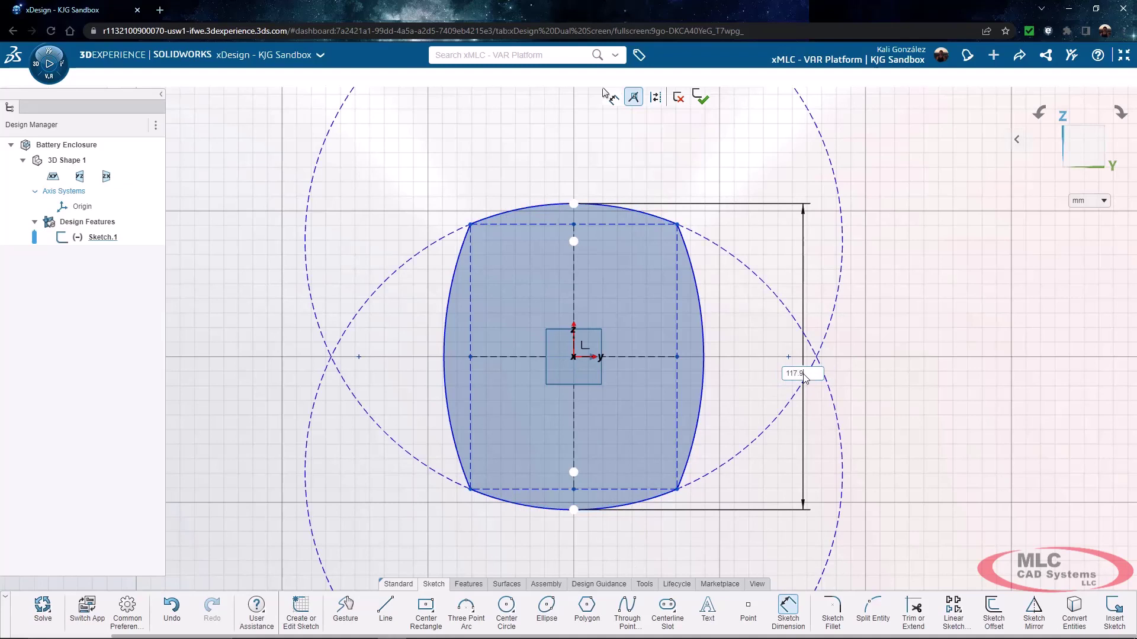
key(Return)
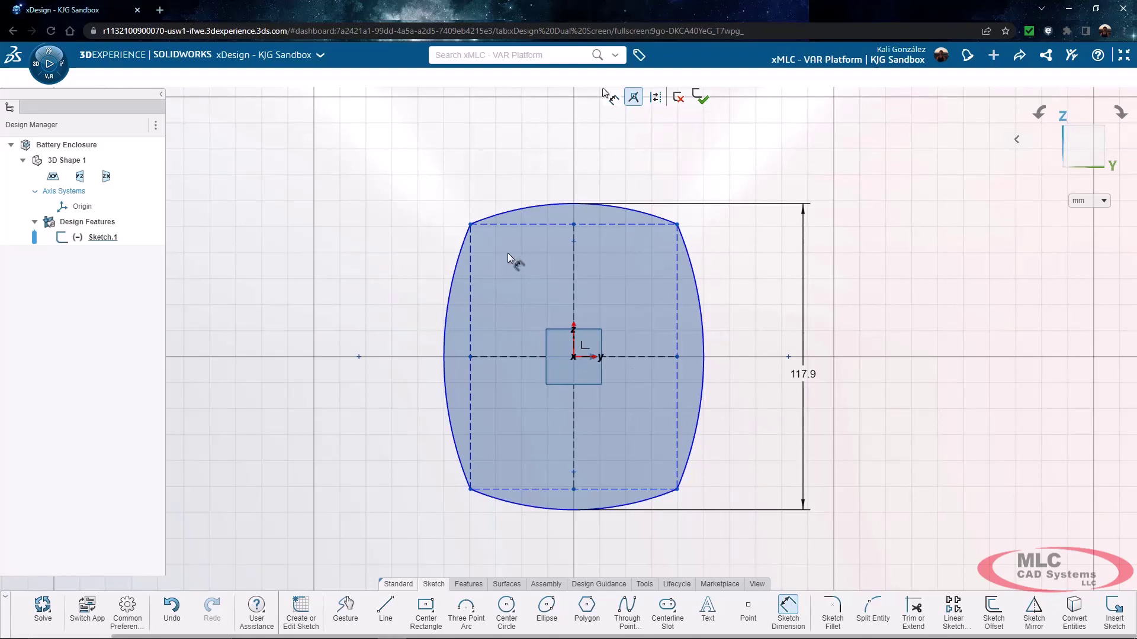
key(Escape)
Step: Fillet the profile's four corners and set the fillet radius to 8 mm
right_drag(764, 266, 769, 296)
mouse_move(706, 279)
mouse_down()
mouse_move(624, 200)
mouse_move(581, 188)
mouse_move(505, 218)
mouse_move(466, 251)
mouse_move(440, 294)
mouse_move(436, 335)
mouse_move(443, 412)
mouse_move(478, 474)
mouse_move(540, 516)
mouse_move(599, 512)
mouse_move(724, 429)
mouse_up()
key(Escape)
double_click(713, 188)
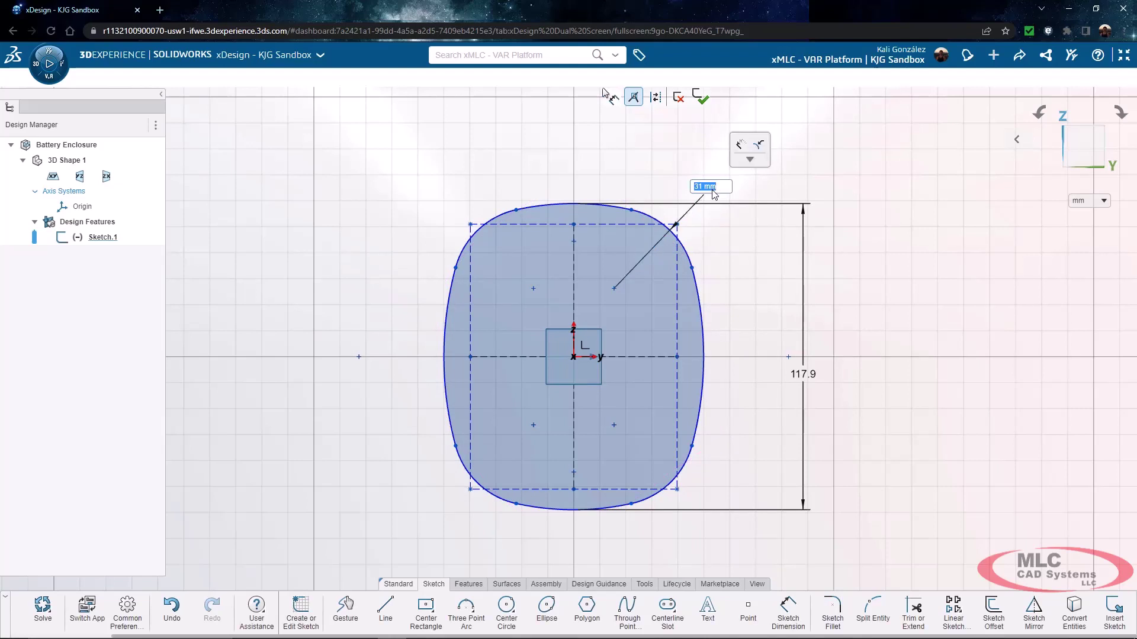
text(8)
key(Return)
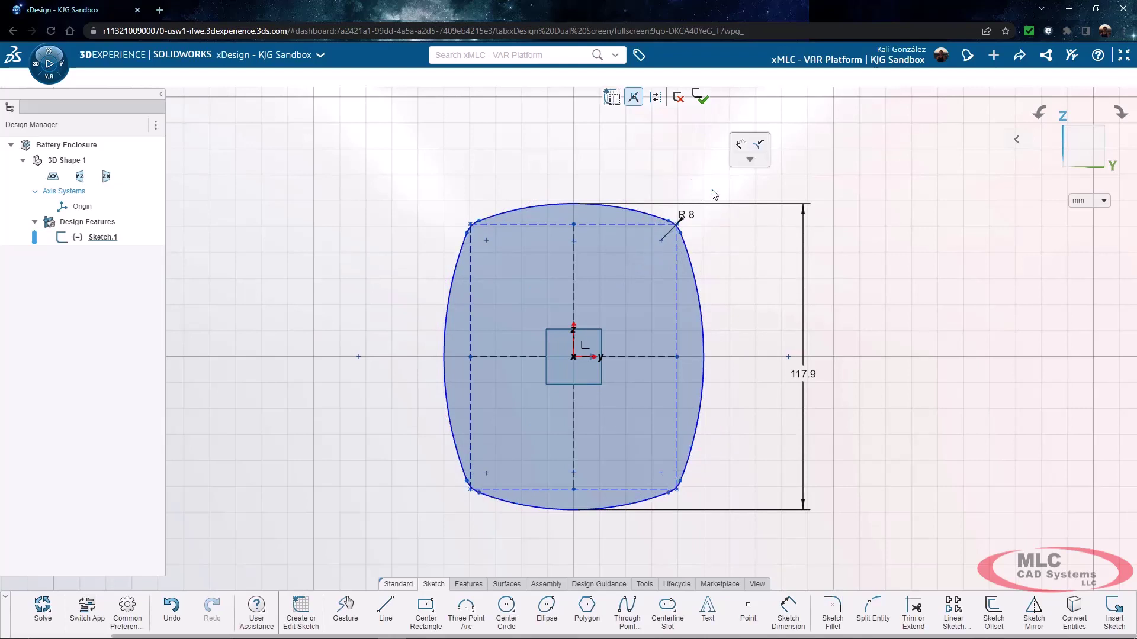
Step: Dimension the left arc 46 mm from the vertical axis
right_click(751, 251)
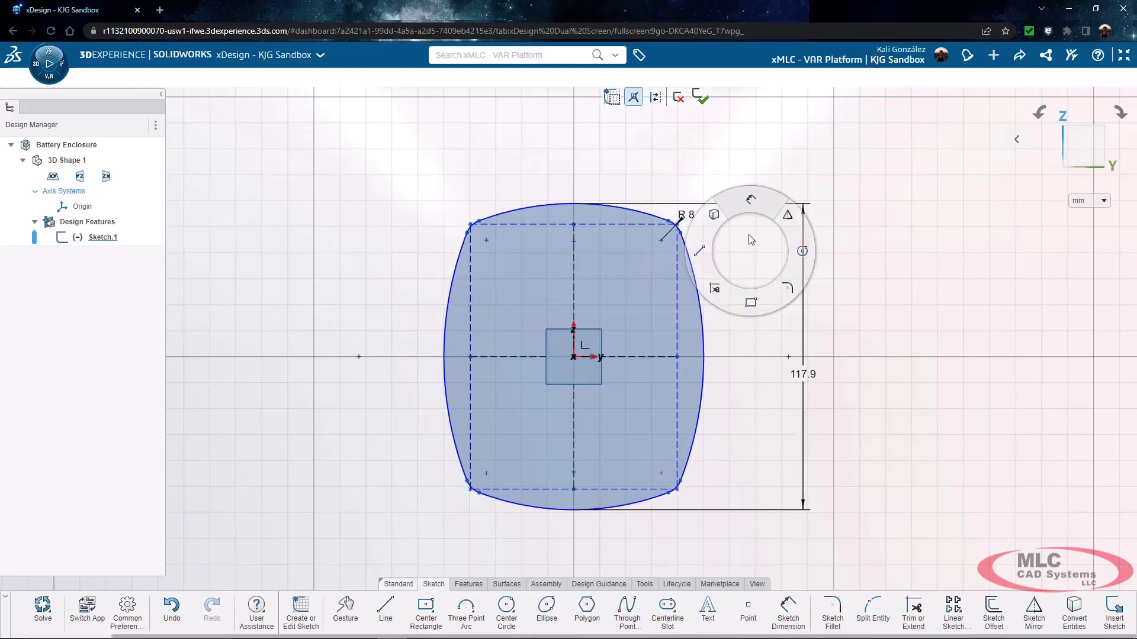
click(747, 204)
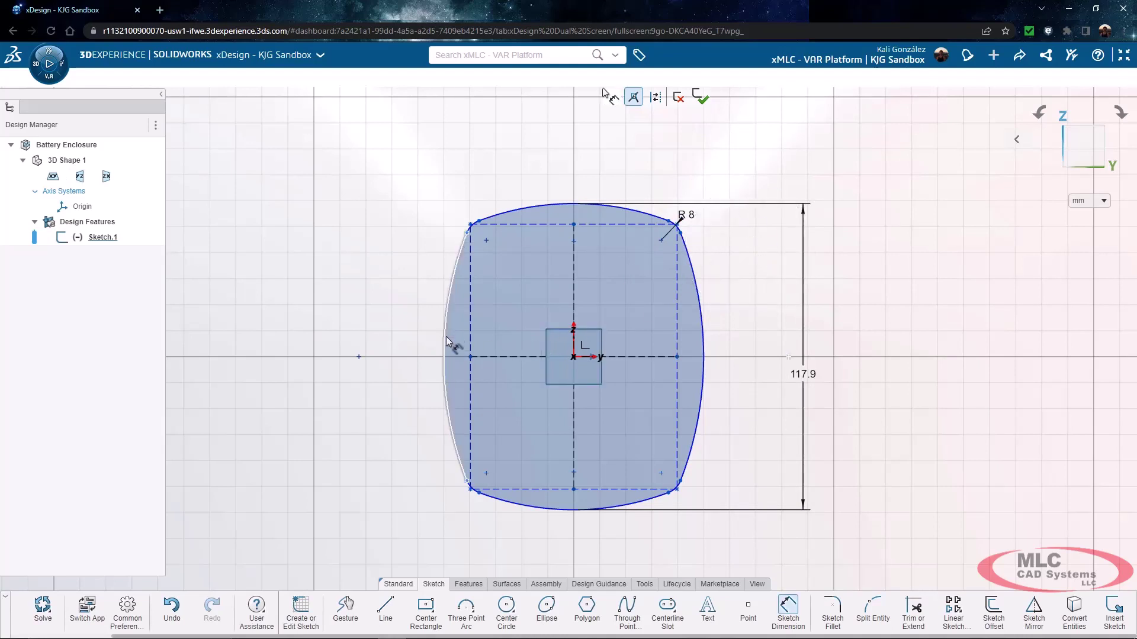
click(447, 341)
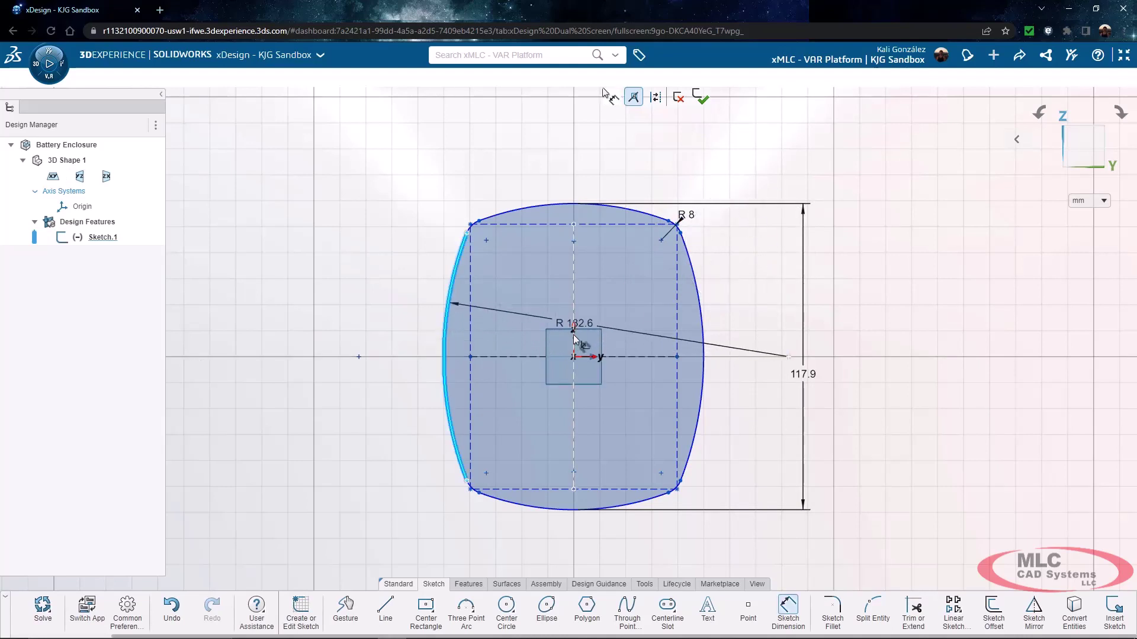
click(573, 333)
click(517, 157)
text(46)
key(Return)
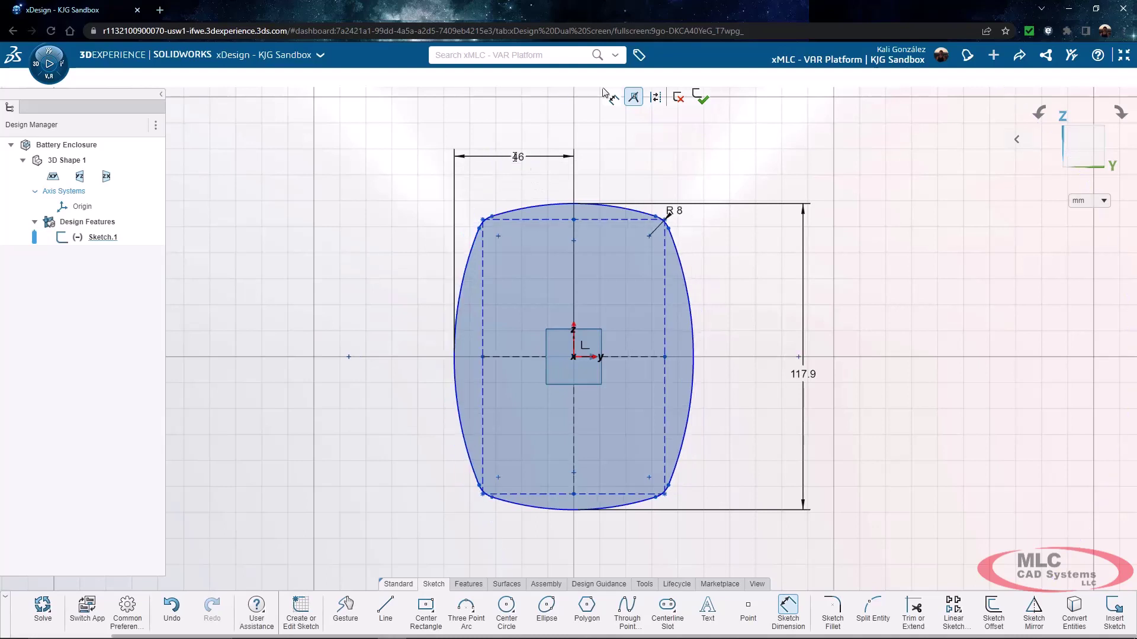
Step: Locate the top-left corner point at 46.6 vertically and 33.2 horizontally from the axes
click(498, 235)
click(582, 358)
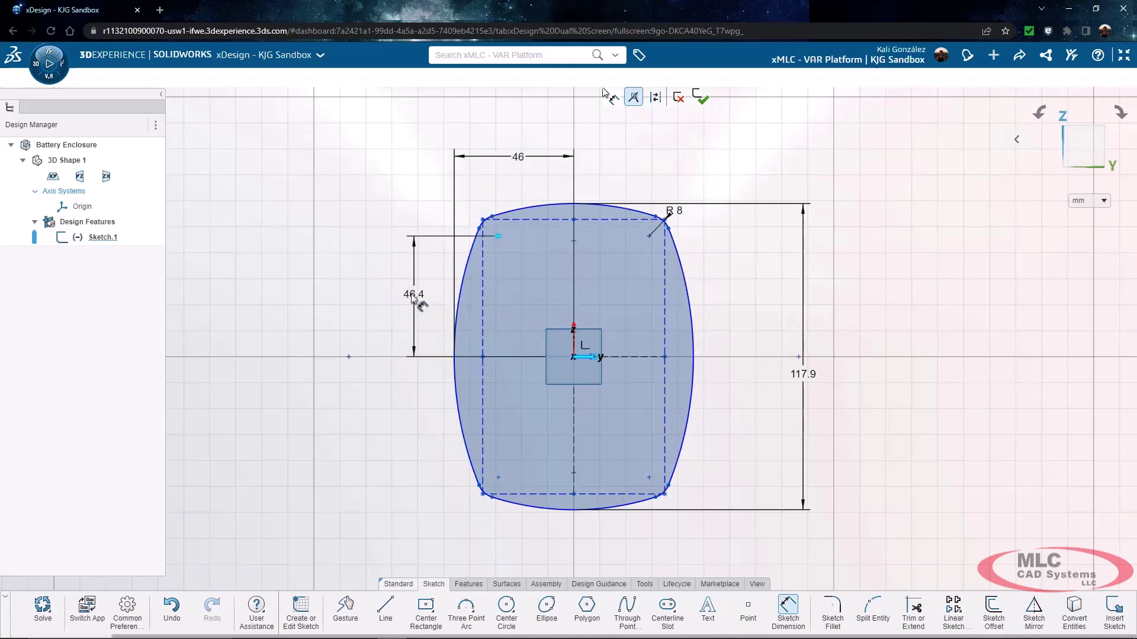
click(410, 294)
text(46.6)
key(Return)
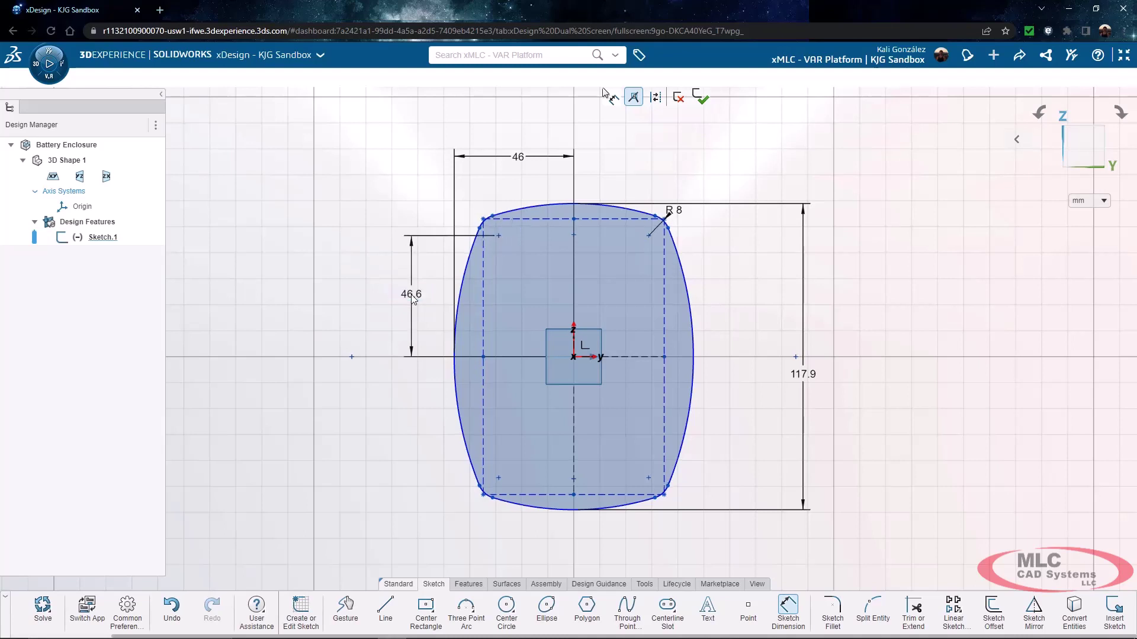
click(498, 236)
click(573, 336)
click(535, 182)
text(33.2)
key(Return)
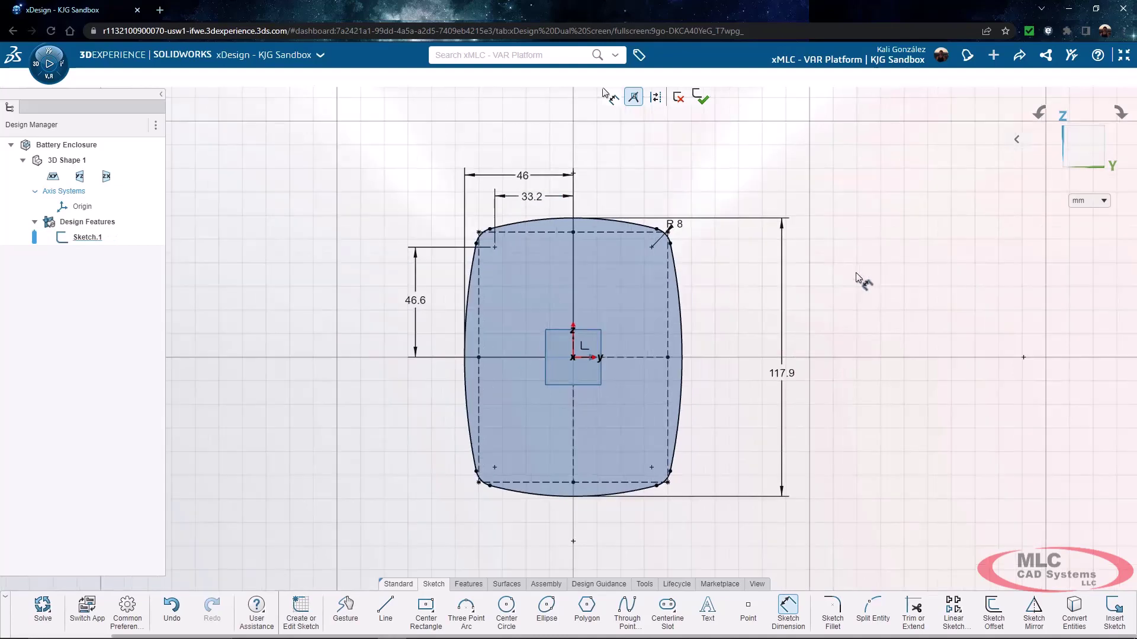
Step: Extrude the enclosure sketch to a distance of 138 mm
click(468, 583)
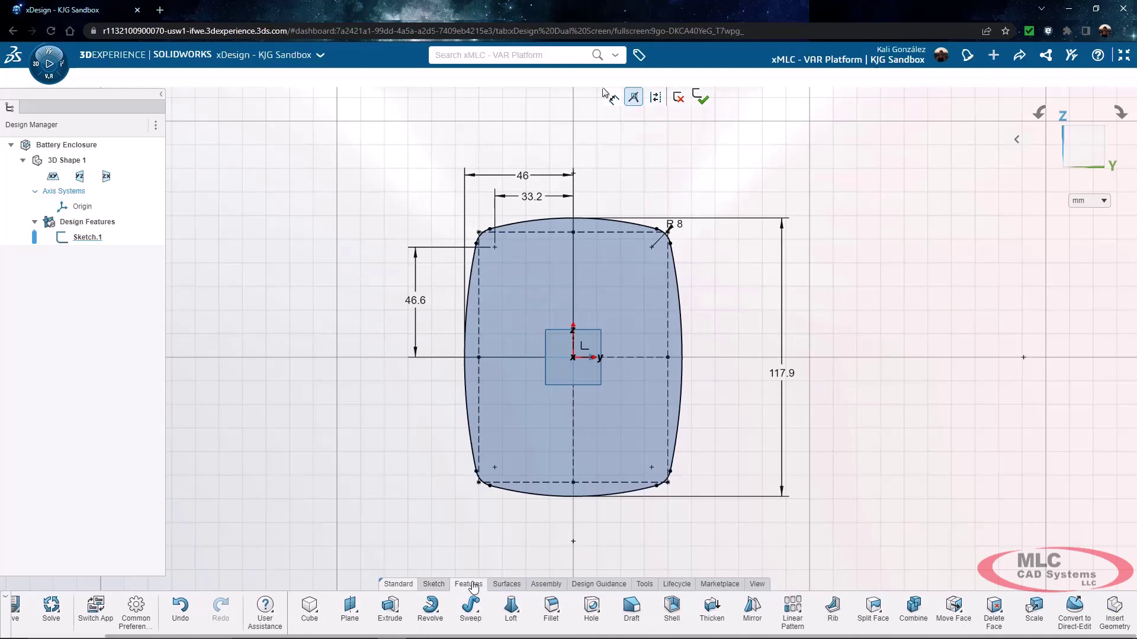
click(390, 607)
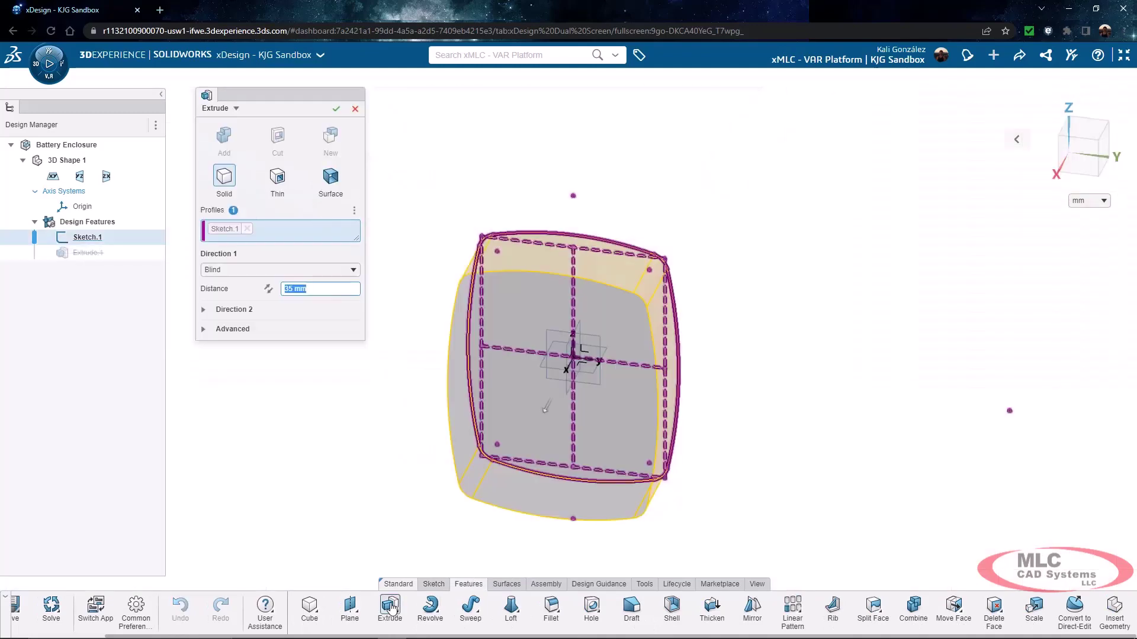
middle_drag(394, 533, 357, 450)
click(236, 109)
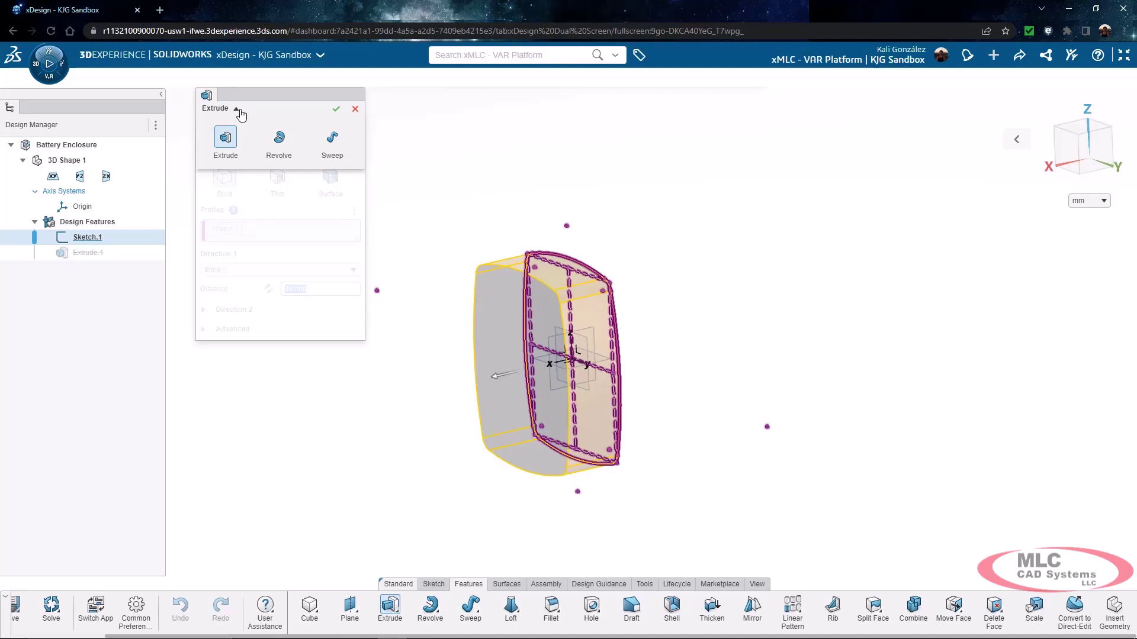
click(226, 138)
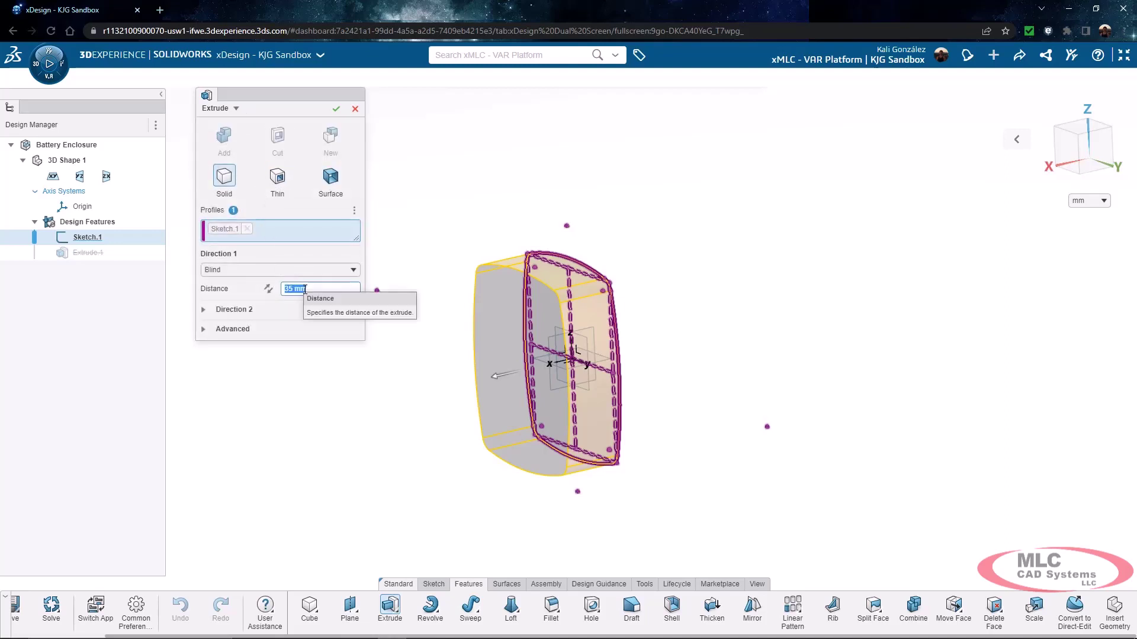
text(138)
key(Return)
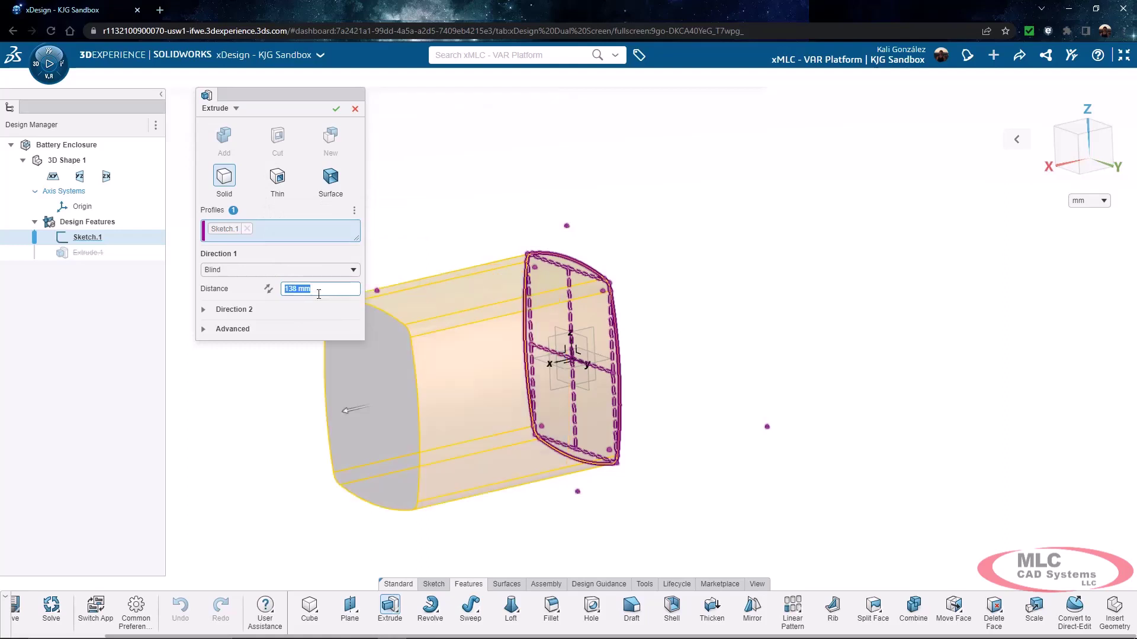
Step: Add a 0.5 deg draft in Direction 1 and finish Extrude.1
click(222, 329)
click(266, 391)
click(273, 419)
text(0.5)
key(Return)
key(ctrl+2)
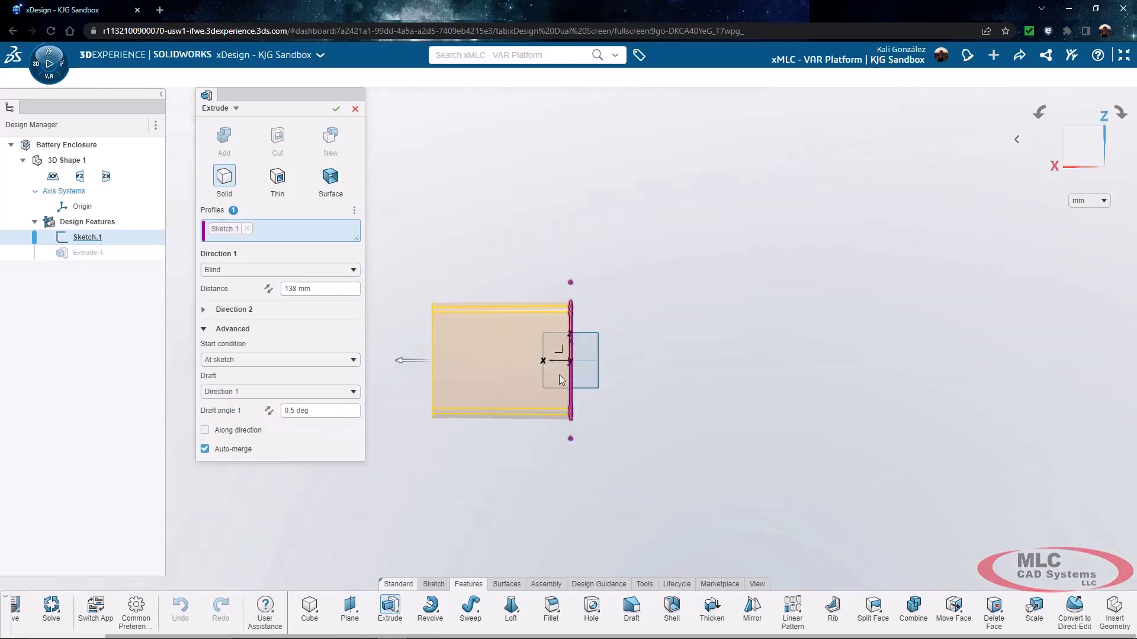
click(290, 409)
key(Return)
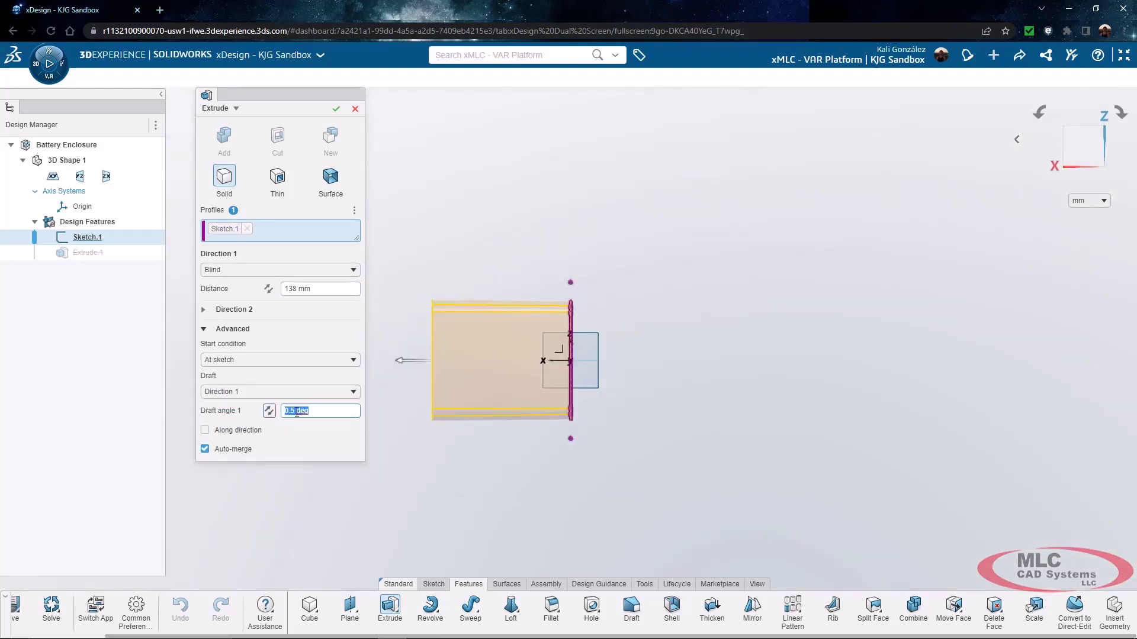
scroll(460, 373, down, 2)
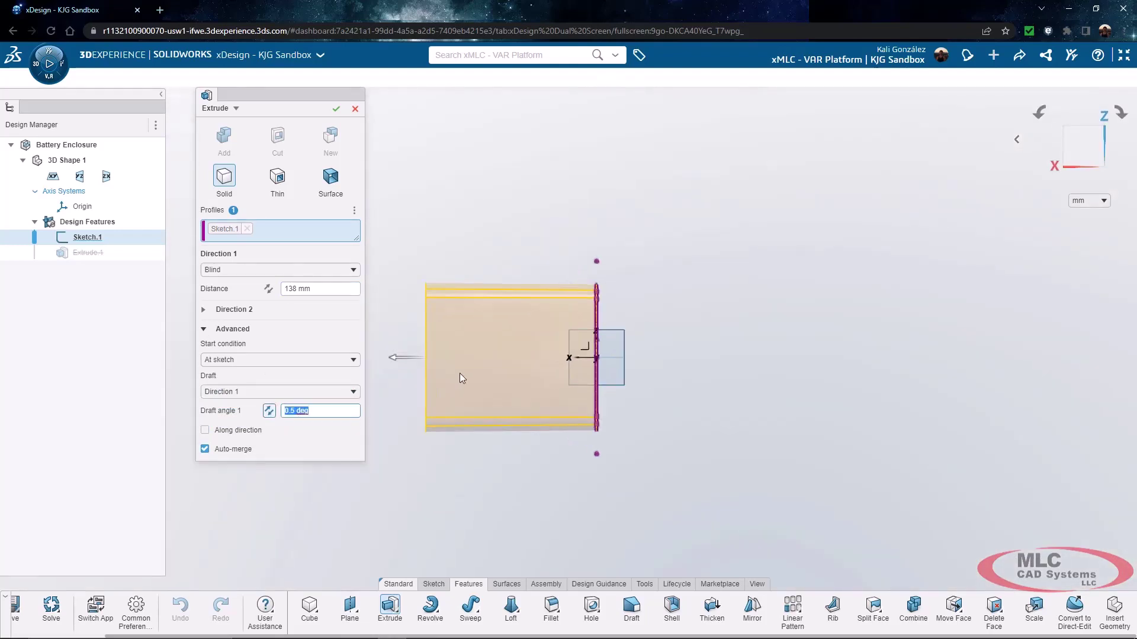
click(336, 108)
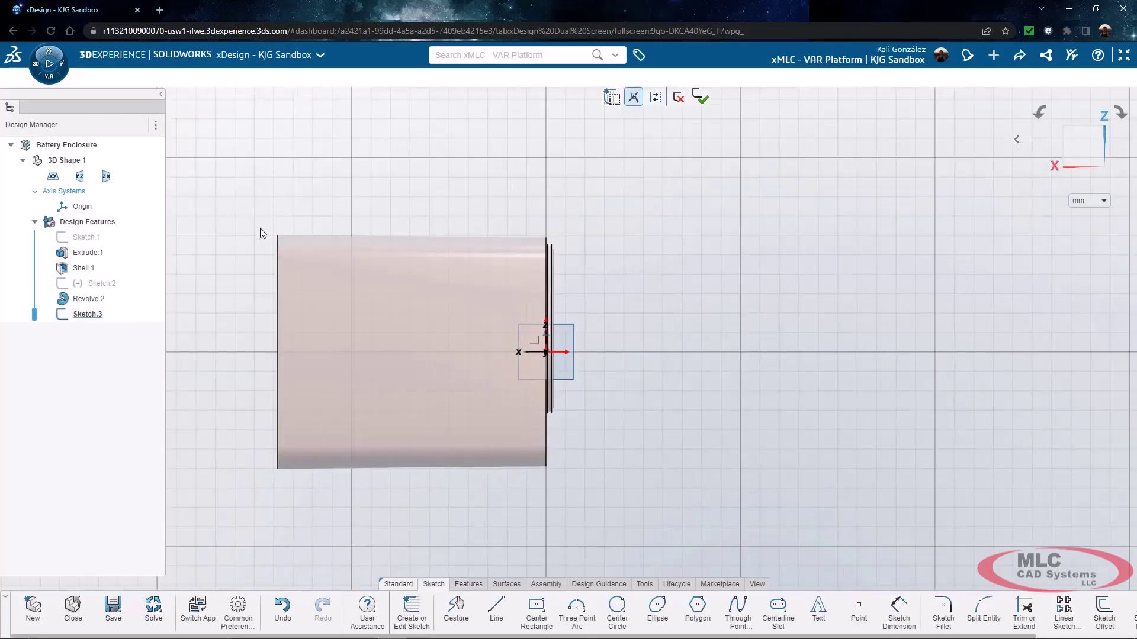
Step: Convert the part's top edge into Sketch 3 as a reference line
scroll(261, 232, up, 2)
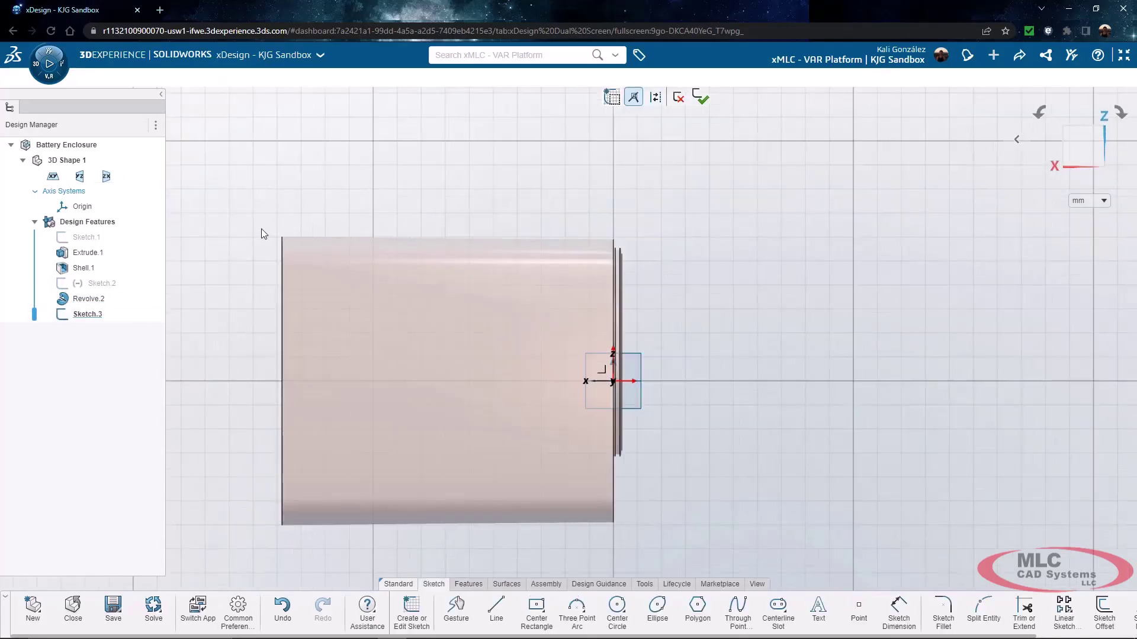
click(339, 238)
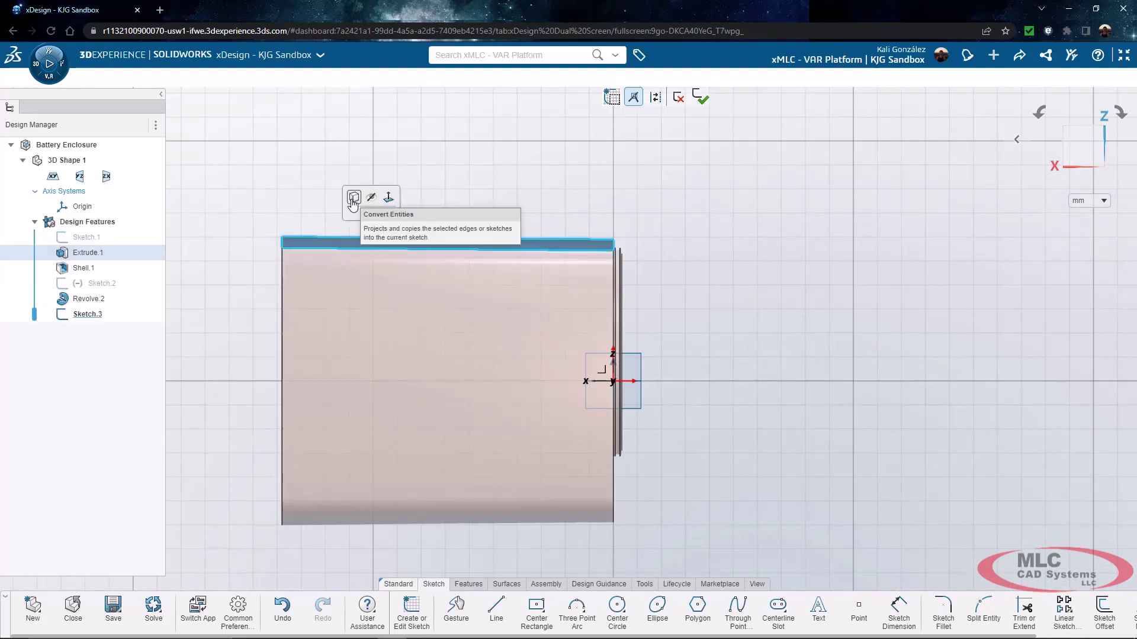
click(353, 199)
Step: Trim away the extra sketch line below the top edge
click(324, 238)
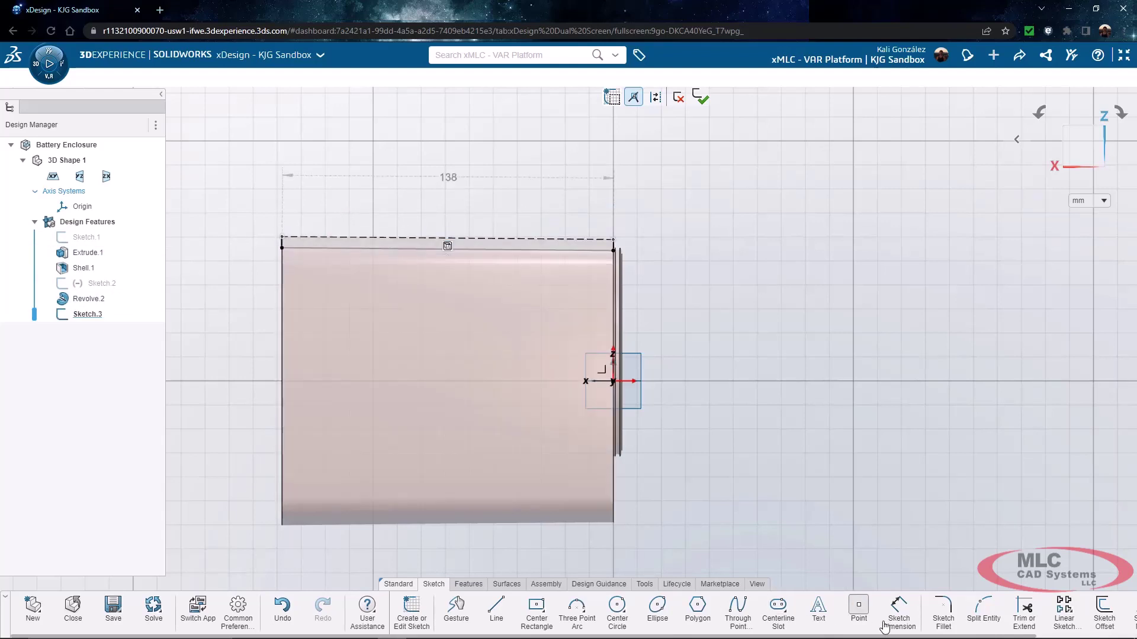
click(1023, 606)
scroll(424, 306, down, 3)
drag(216, 218, 271, 233)
scroll(568, 361, up, 1)
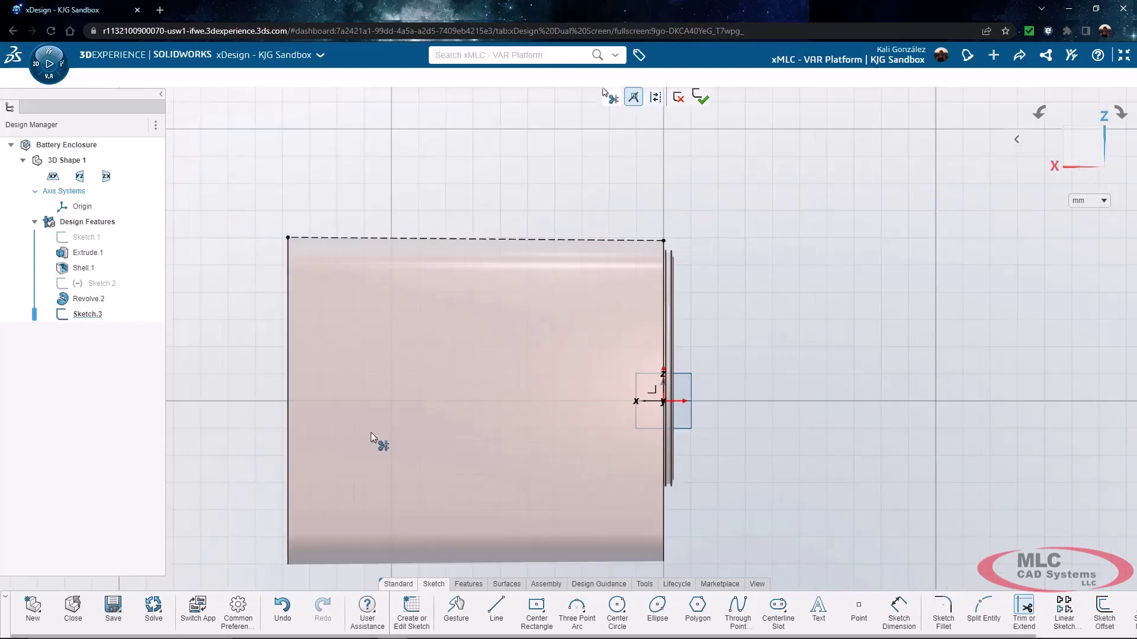
click(496, 606)
scroll(301, 225, down, 3)
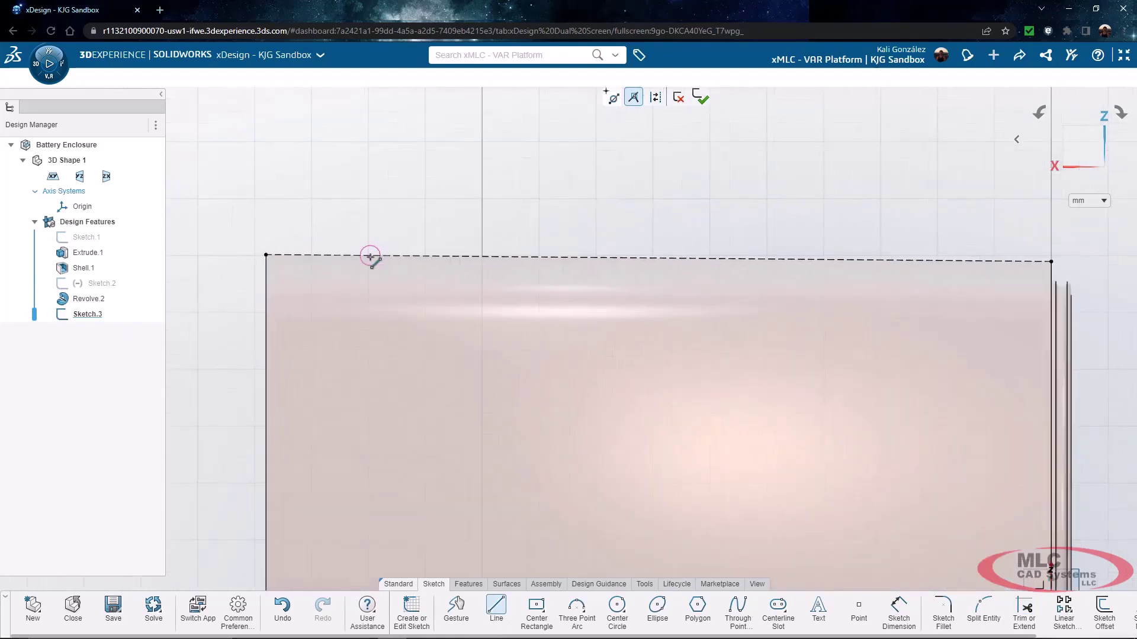
scroll(371, 255, down, 1)
Step: Draw a closed rectangle of lines sitting on the part's top edge
click(374, 256)
click(373, 187)
click(466, 186)
click(466, 257)
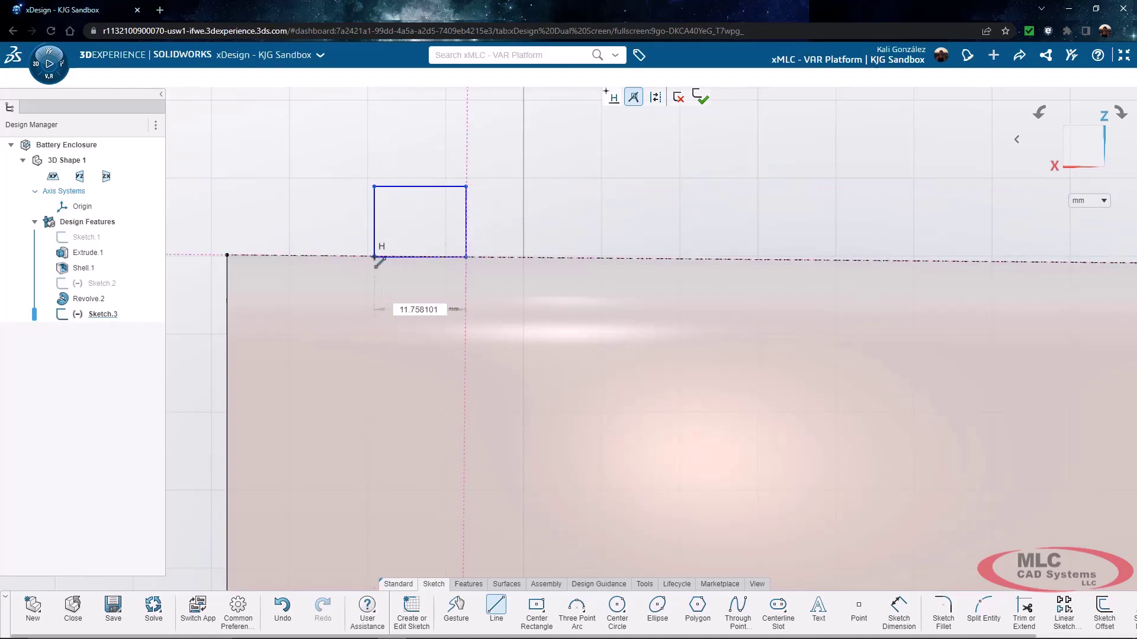
click(374, 257)
key(Escape)
scroll(381, 267, down, 3)
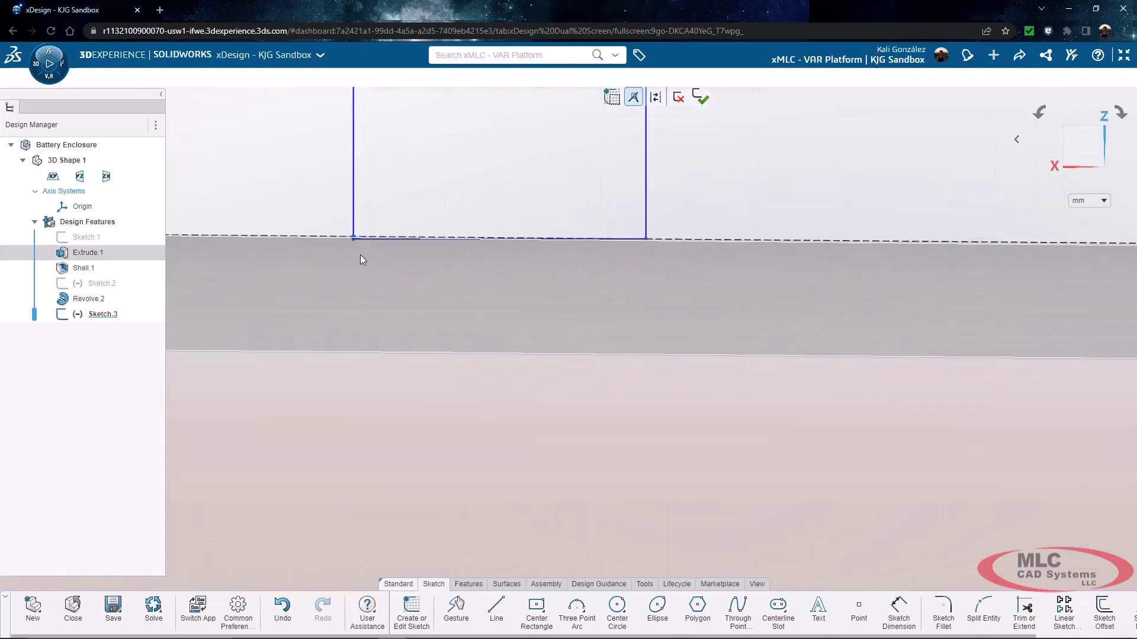
scroll(559, 332, up, 3)
Step: Make the rectangle's bottom edge collinear with the top-edge reference line and adjust its width
click(571, 326)
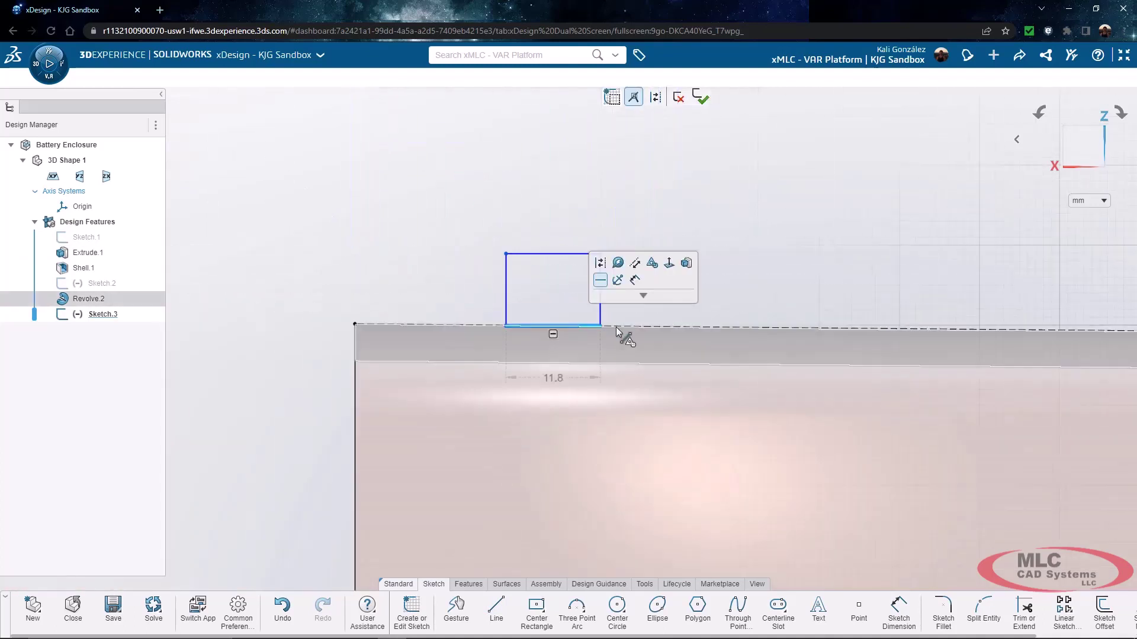
click(599, 280)
click(903, 329)
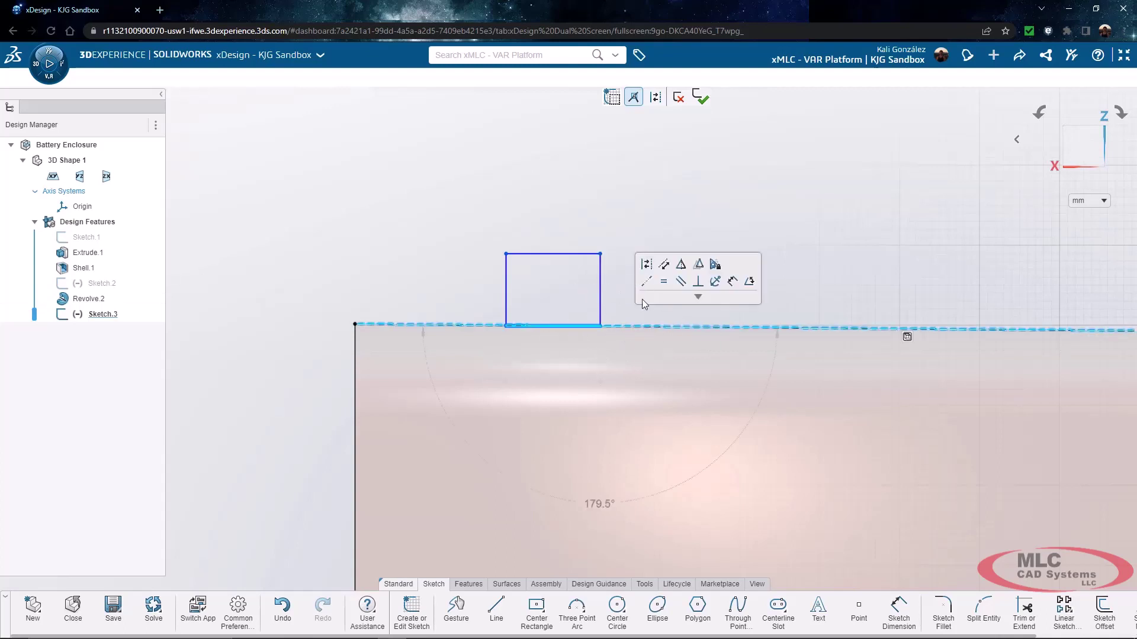
click(645, 284)
drag(599, 328, 685, 326)
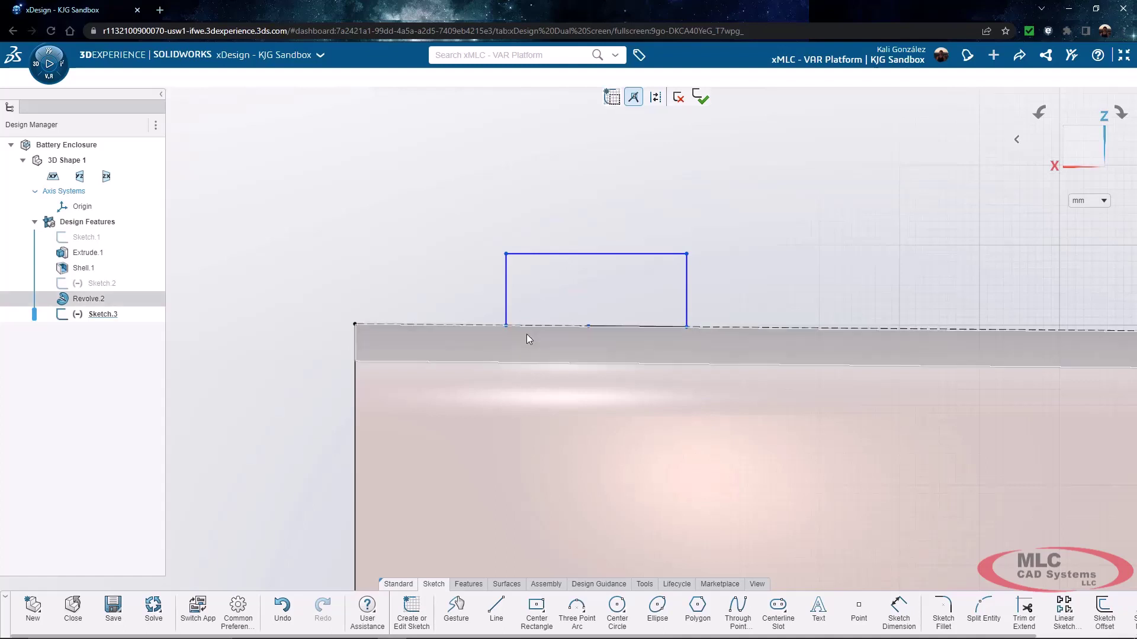
click(506, 327)
click(588, 327)
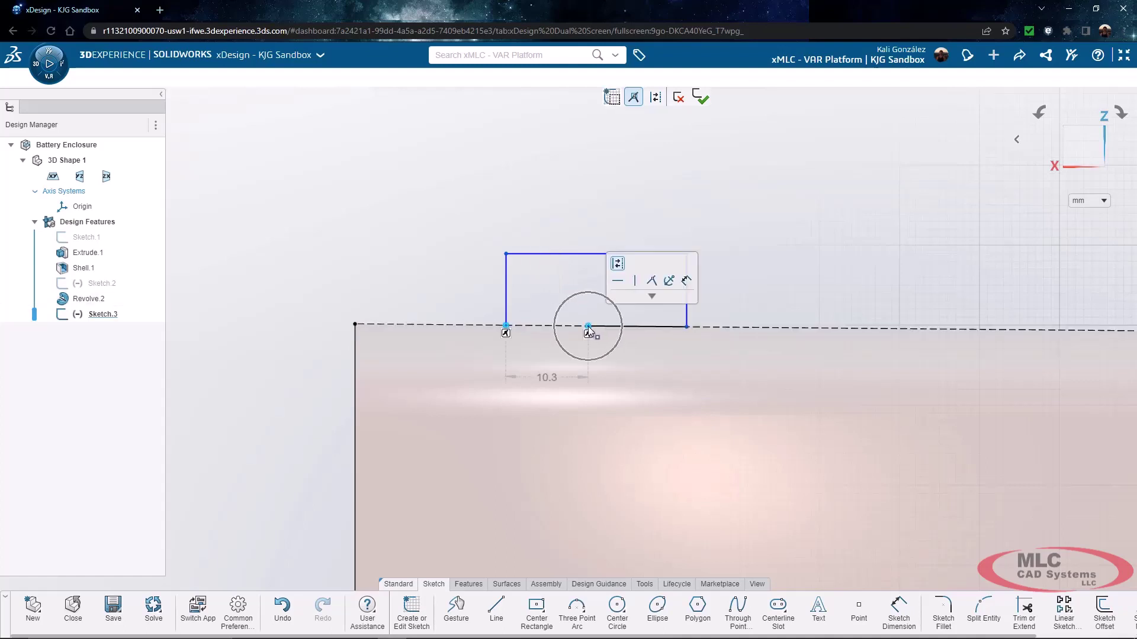
click(652, 282)
drag(506, 327, 589, 327)
Step: Dimension the rectangle 15 mm from the enclosure's end and 2 mm tall
key(d)
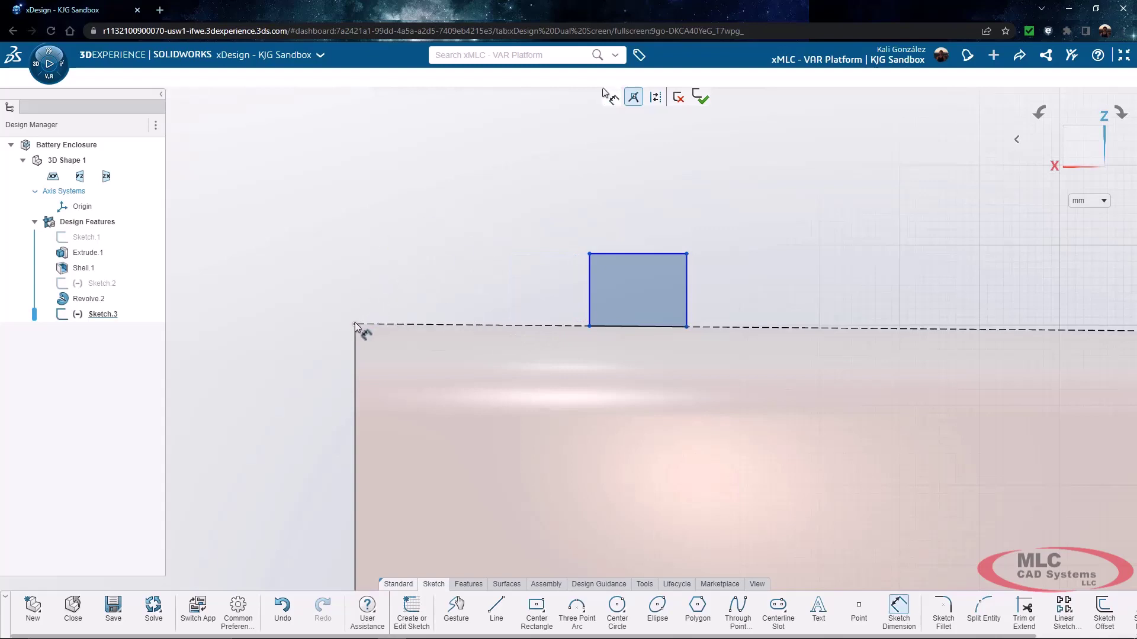
click(588, 276)
click(493, 196)
text(15)
key(Return)
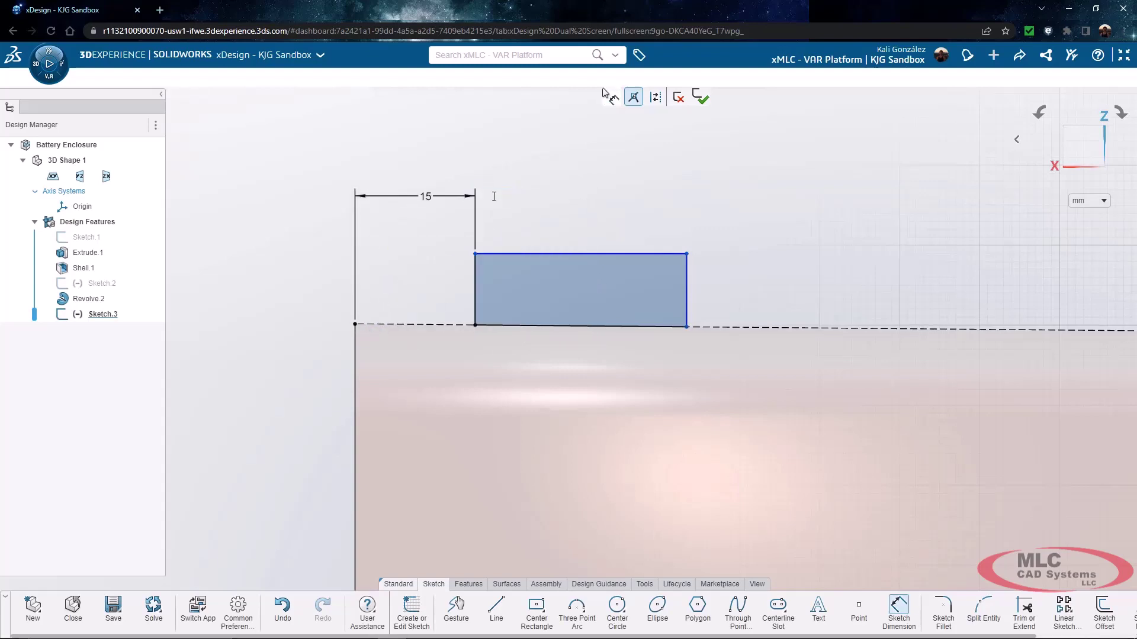
click(688, 299)
click(730, 293)
text(2)
key(Return)
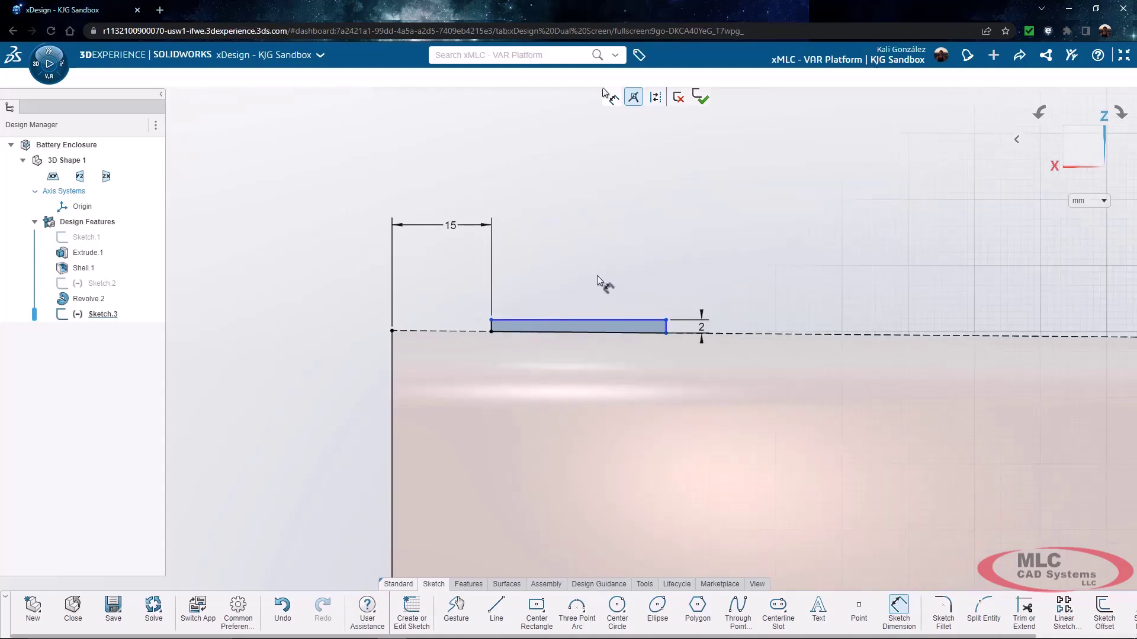
key(Escape)
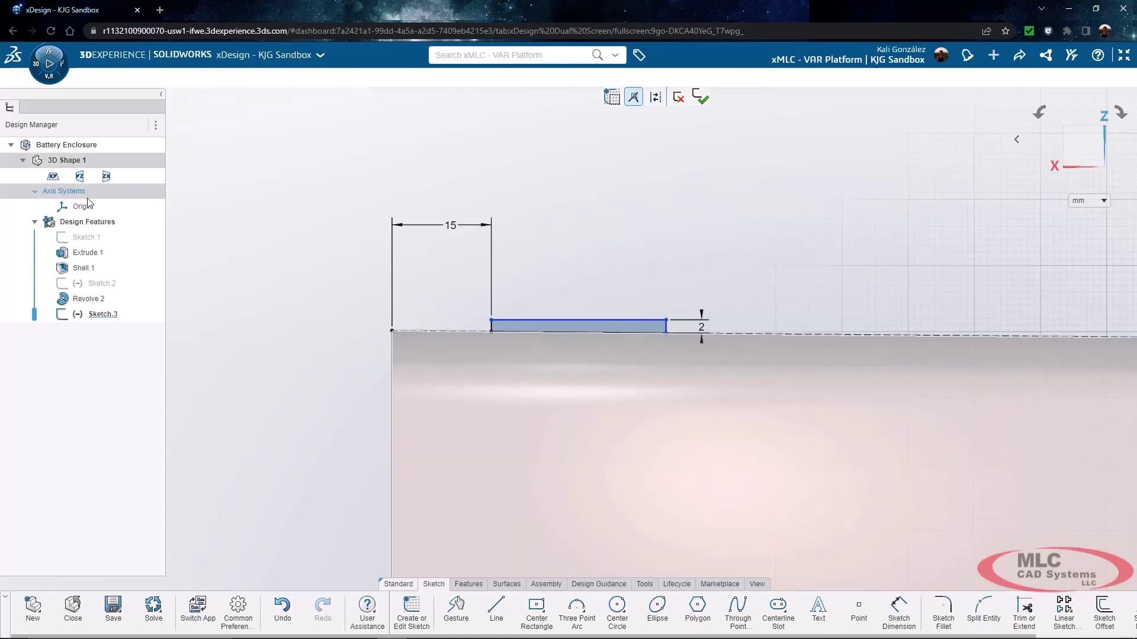
Step: Create a 3 mm Length.1 parameter on 3D Shape 1
click(56, 160)
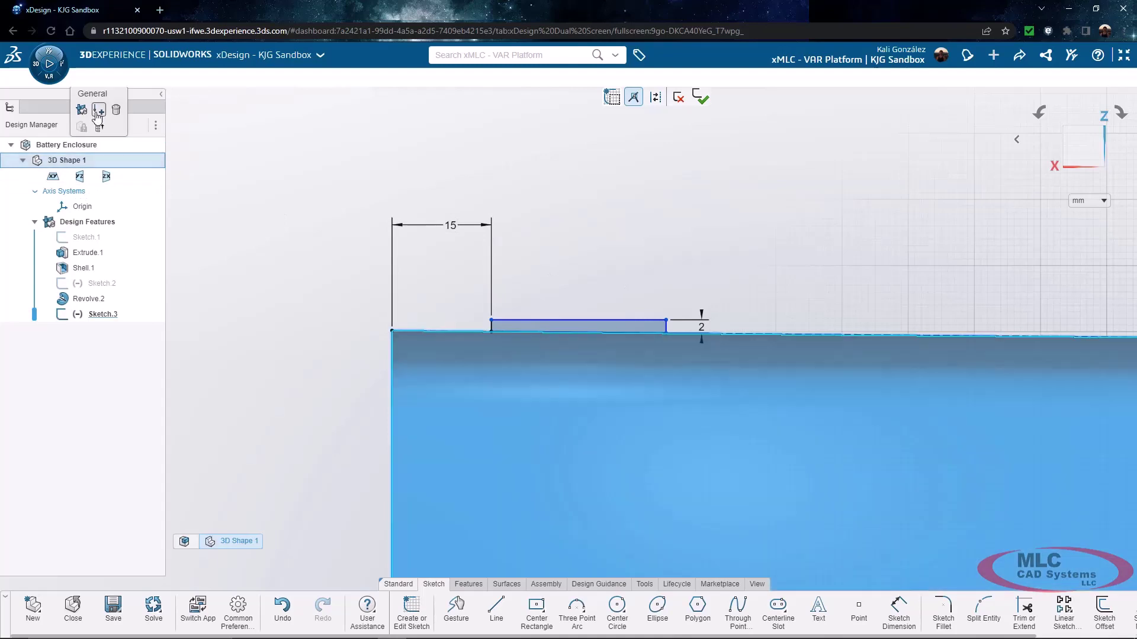
click(98, 112)
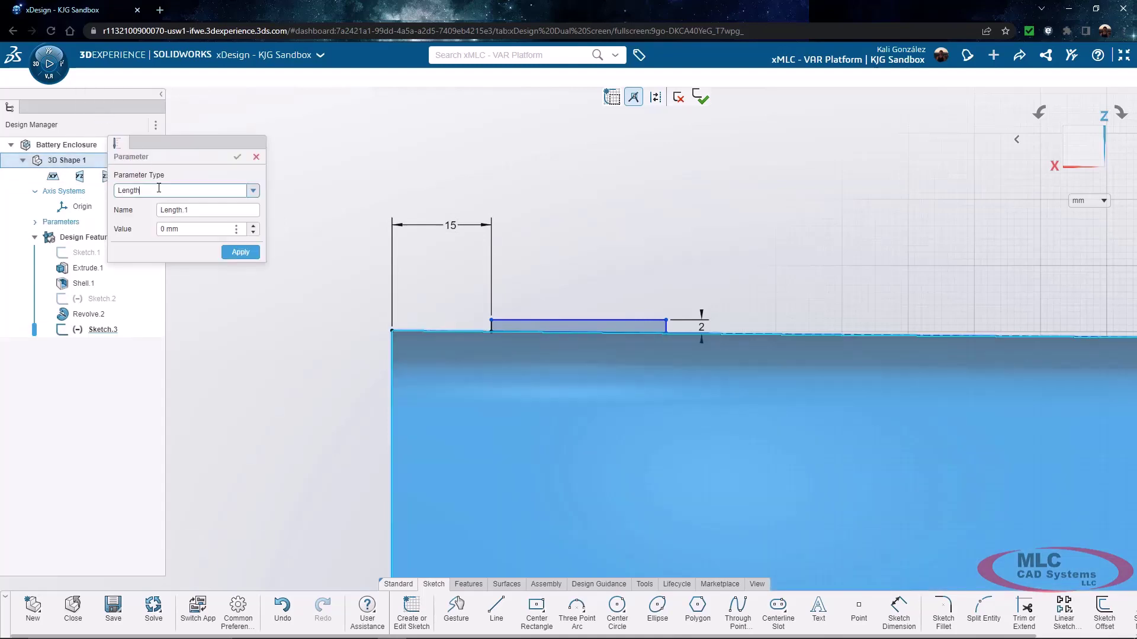
click(178, 229)
double_click(169, 228)
text(3)
click(237, 156)
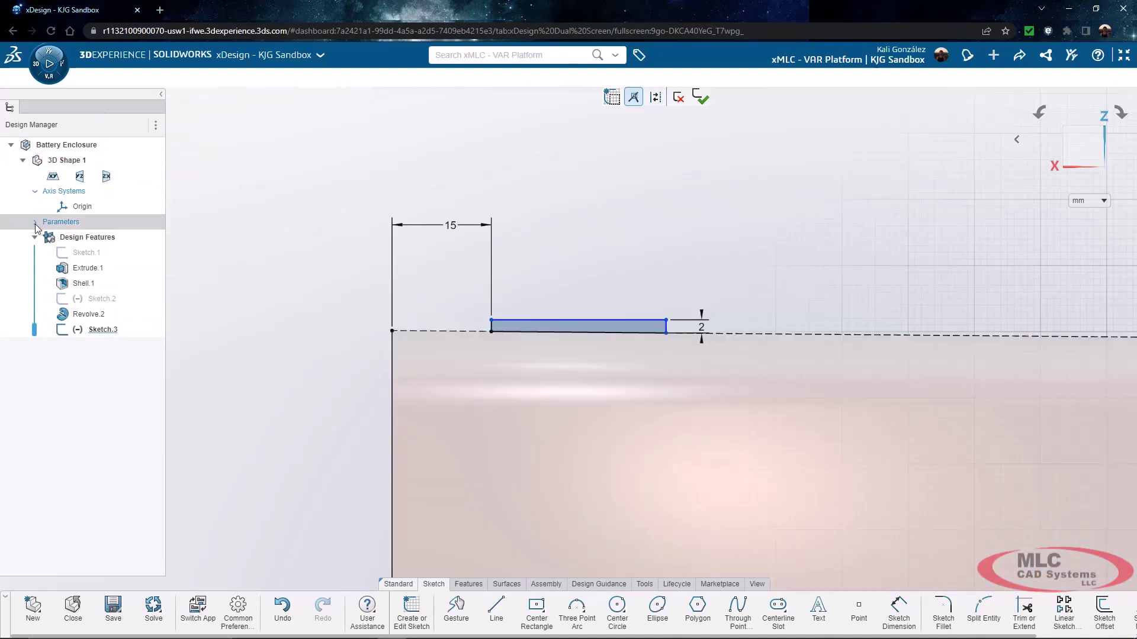
click(35, 222)
Step: Dimension the Sketch.3 rectangle's width and drive it with the Length.1@Parameters equation
right_click(545, 254)
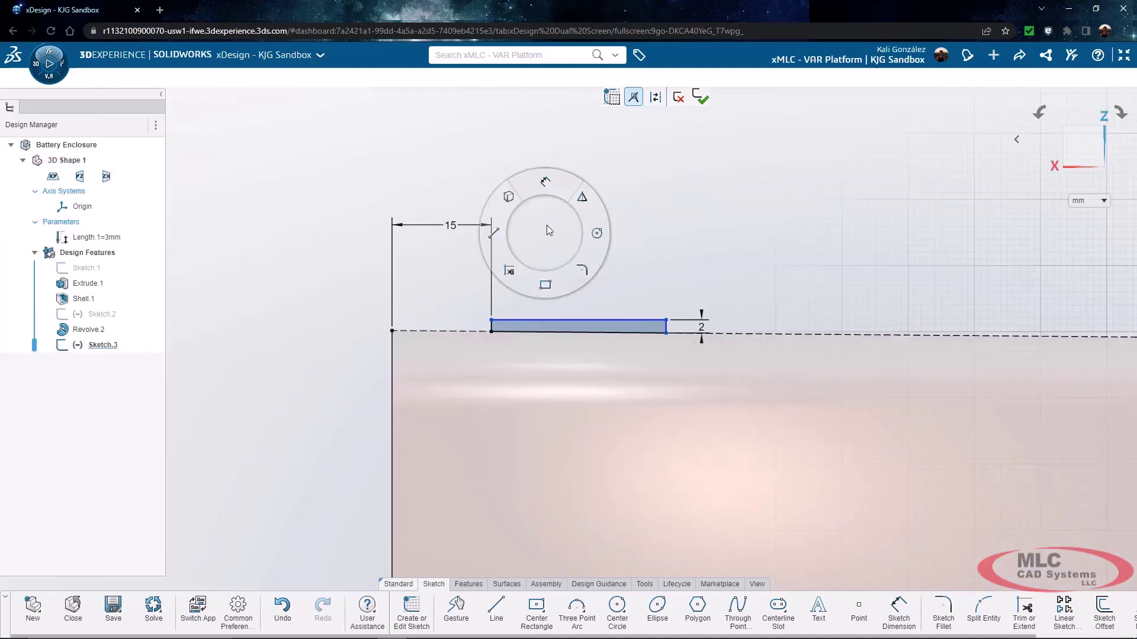
click(546, 212)
click(600, 323)
click(583, 264)
click(95, 236)
click(284, 228)
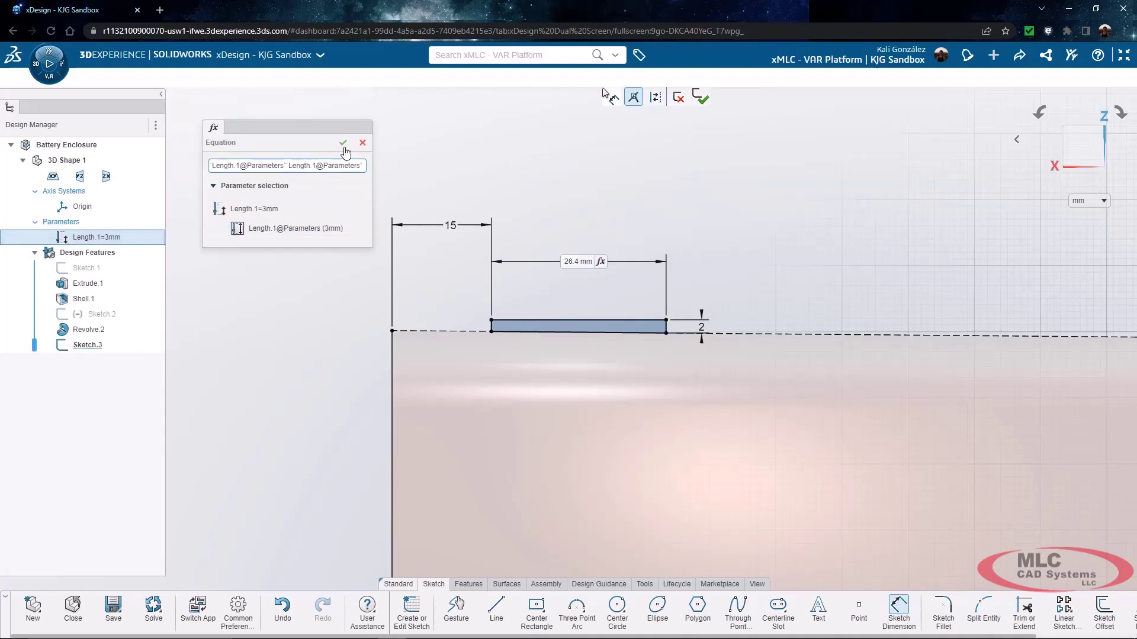
key(BackSpace)
key(BackSpace)
key(BackSpace)
key(BackSpace)
key(BackSpace)
key(BackSpace)
key(BackSpace)
key(BackSpace)
key(BackSpace)
key(BackSpace)
key(BackSpace)
key(BackSpace)
key(BackSpace)
key(BackSpace)
key(BackSpace)
key(BackSpace)
key(BackSpace)
key(BackSpace)
key(BackSpace)
key(BackSpace)
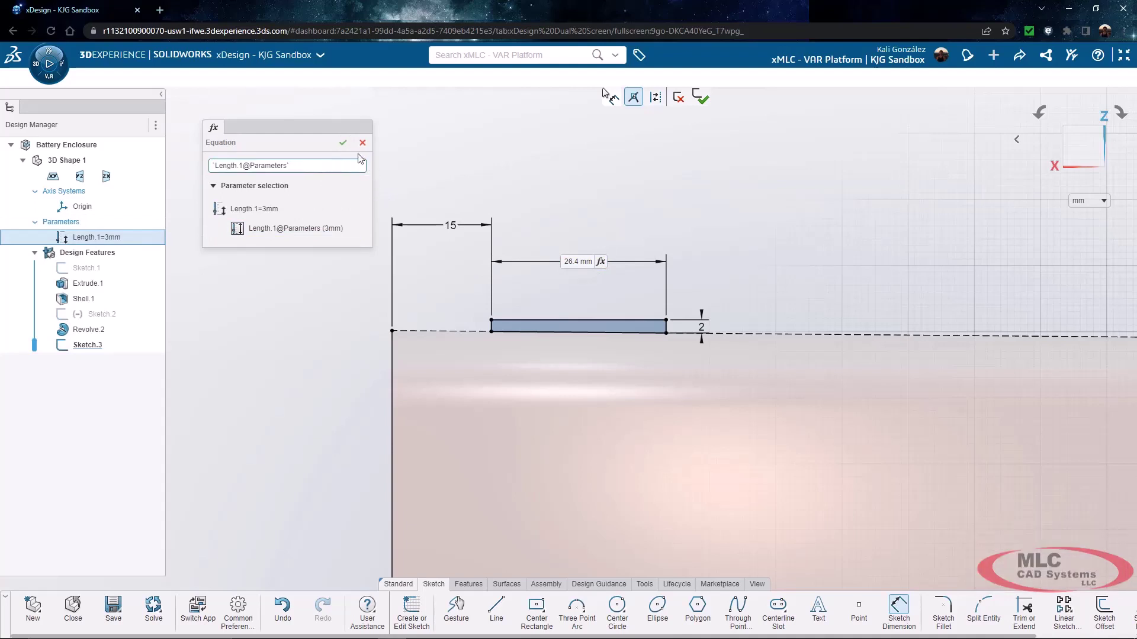
click(343, 143)
scroll(500, 249, up, 3)
drag(496, 248, 641, 297)
scroll(572, 251, down, 5)
Step: Sweep the Sketch.3 profile along the tangent loop of eight top edges to make Sweep.3
click(469, 584)
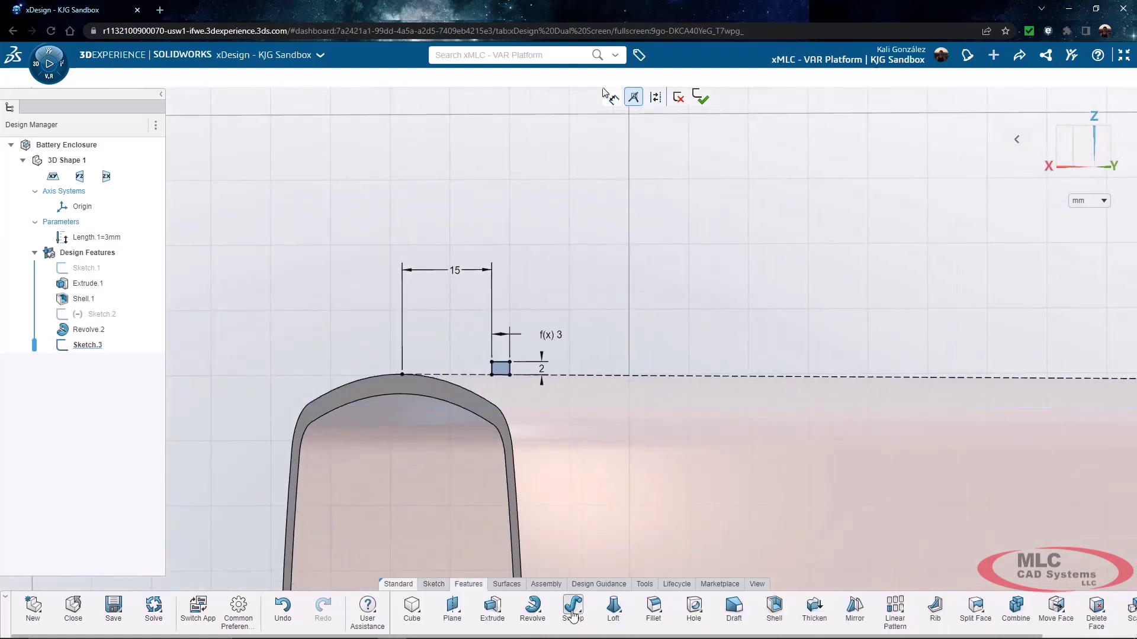
click(573, 607)
middle_drag(465, 399, 471, 426)
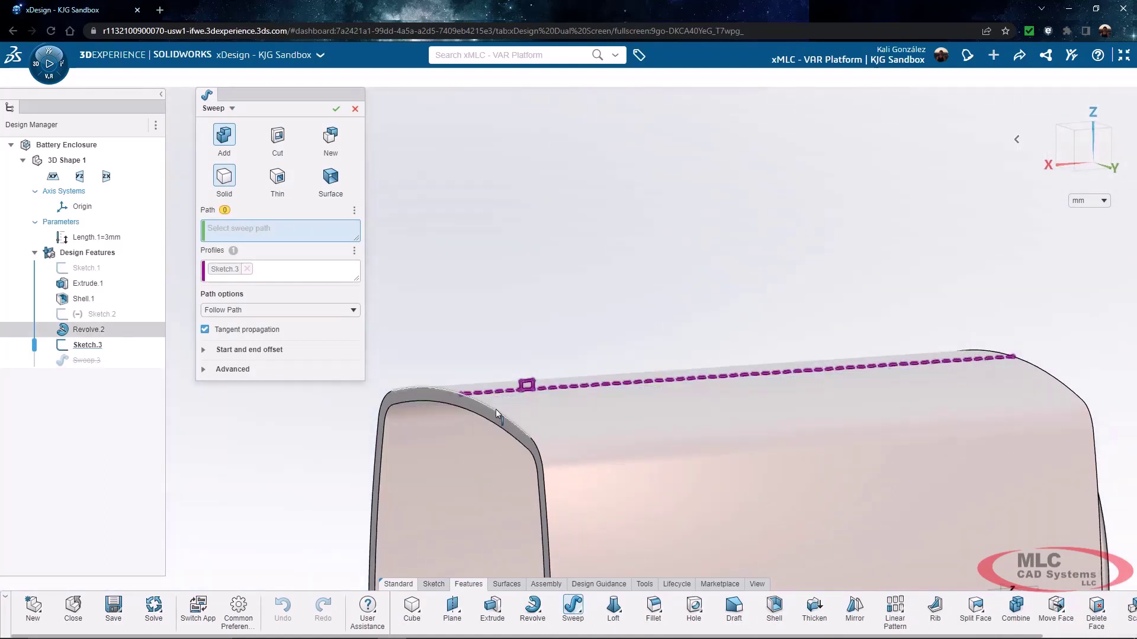
click(495, 410)
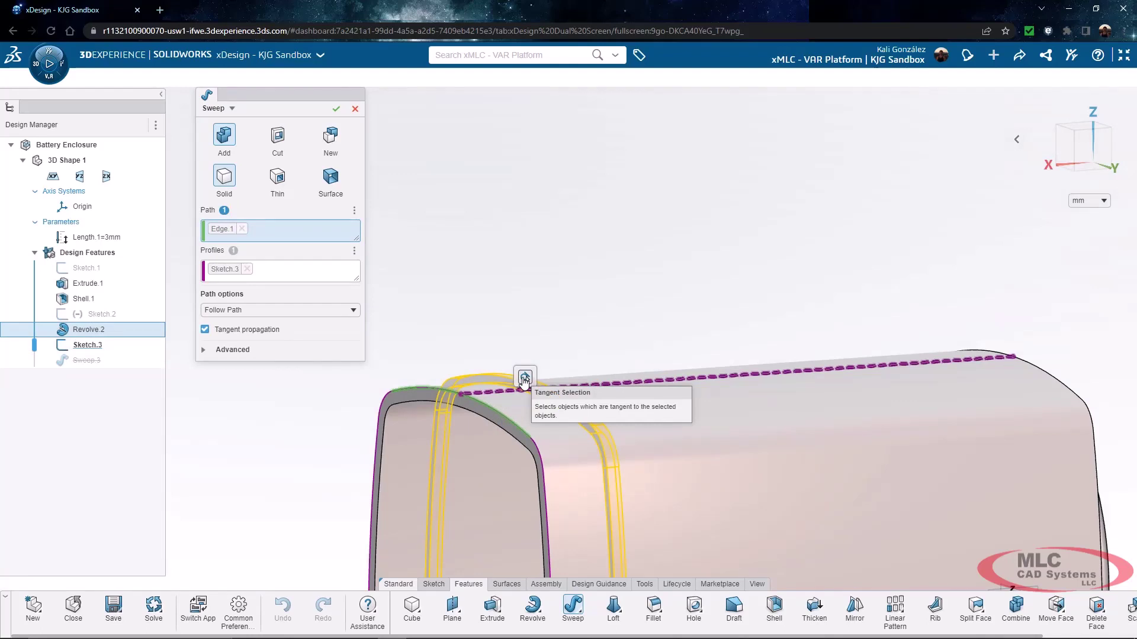
click(524, 380)
scroll(524, 399, down, 5)
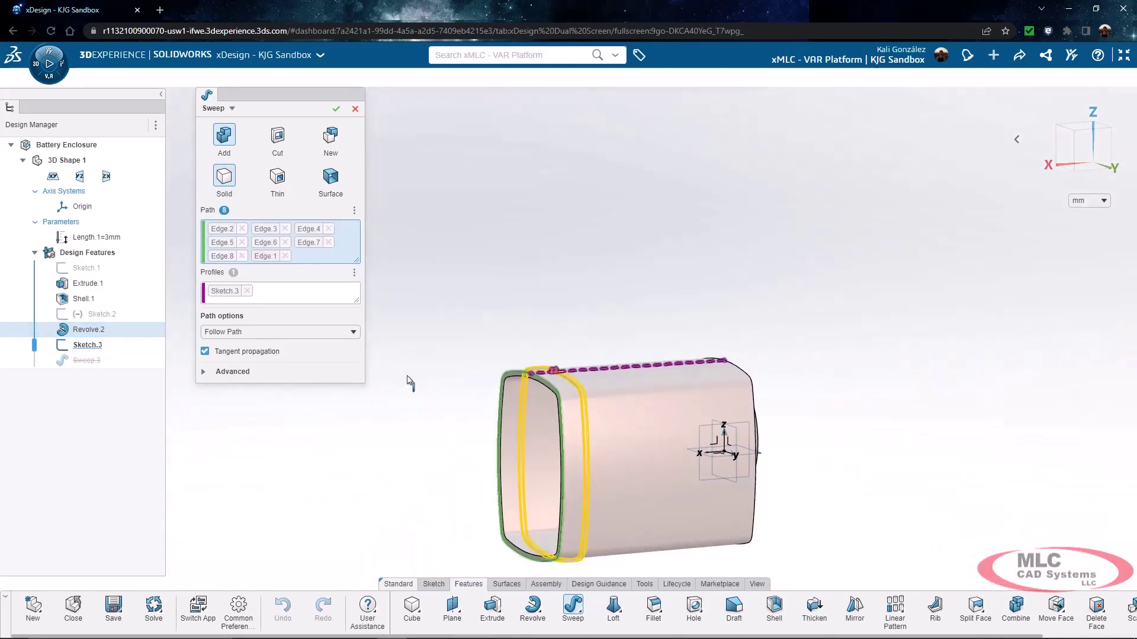
click(335, 108)
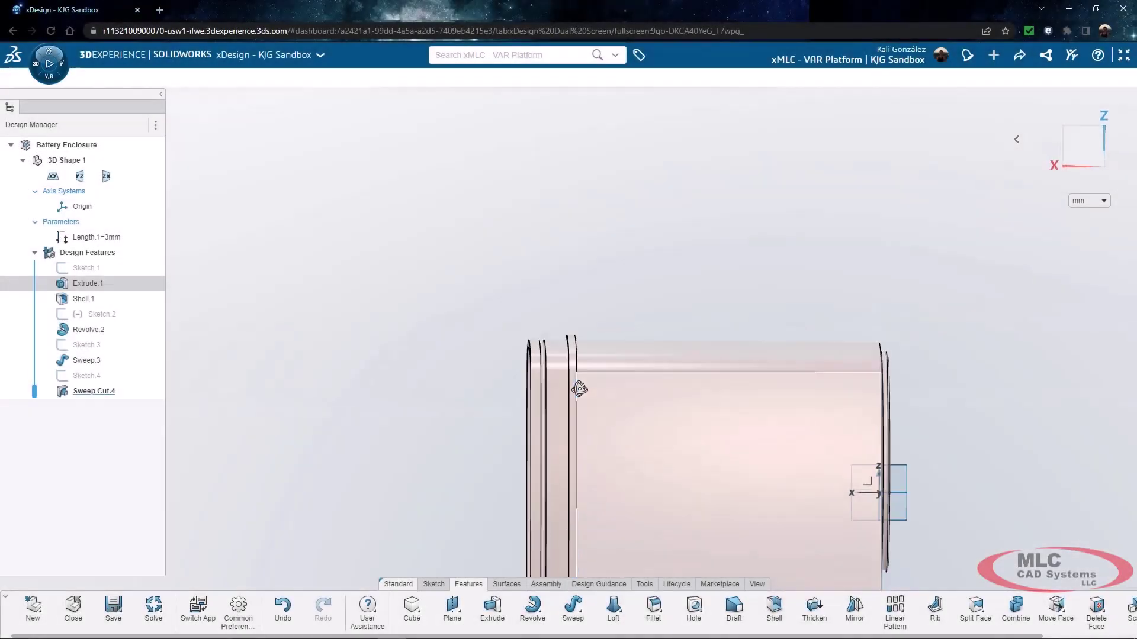
Step: Sketch on the end face and draw a Ø4.5 circle in one rounded corner
middle_drag(579, 389, 570, 363)
scroll(570, 363, up, 5)
click(561, 346)
click(591, 306)
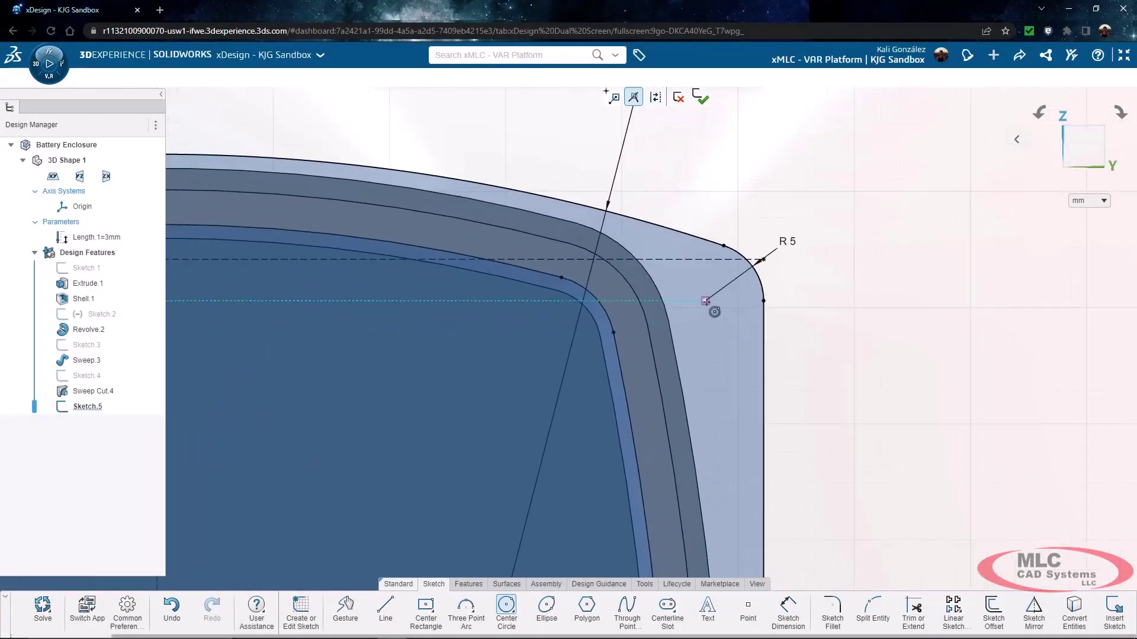
click(694, 320)
click(731, 327)
right_click(800, 331)
click(820, 282)
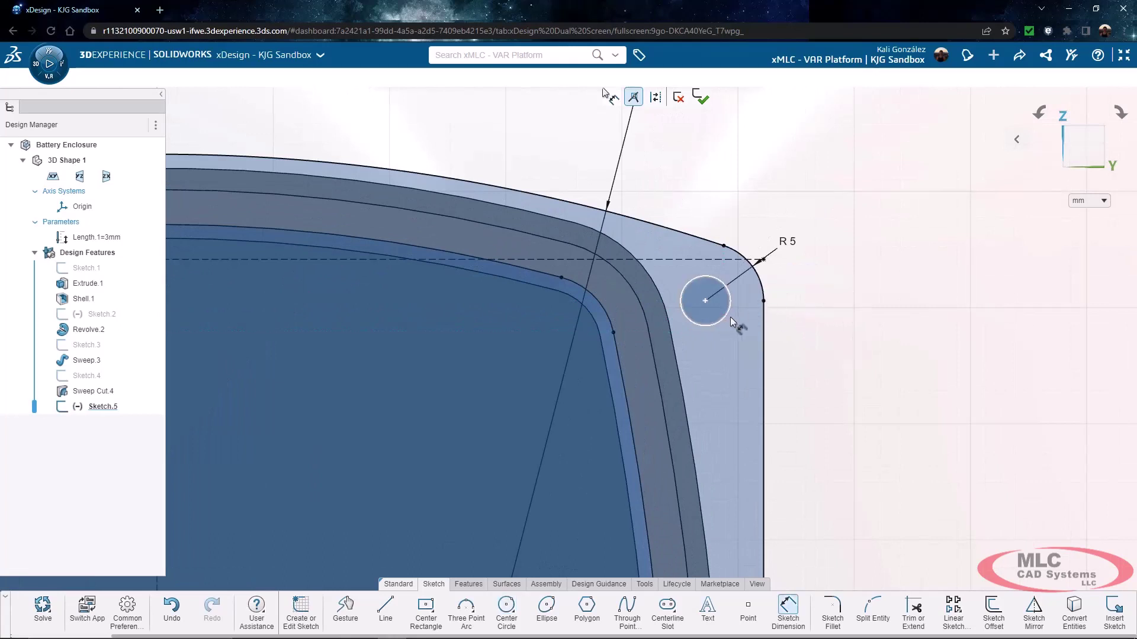
click(729, 320)
click(800, 356)
text(4.5)
key(Return)
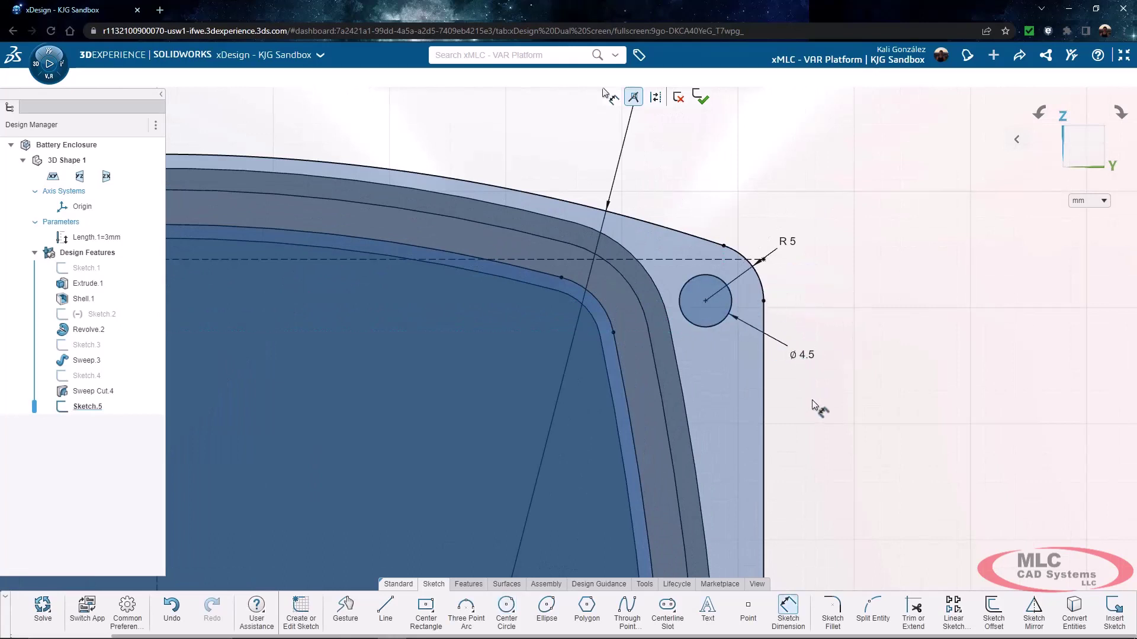
scroll(813, 403, down, 4)
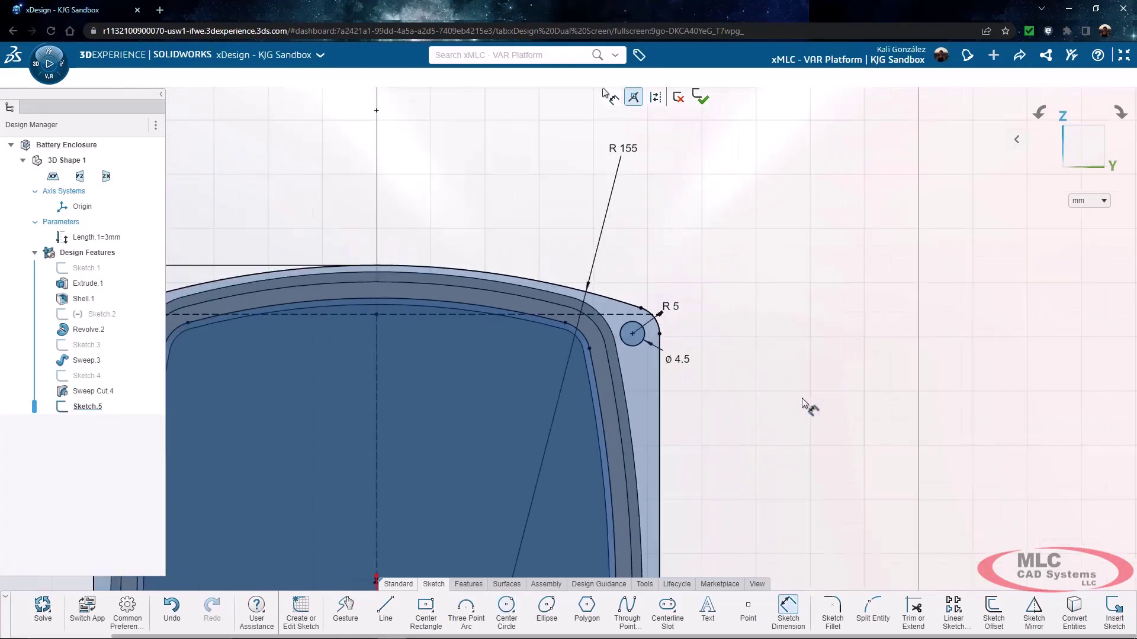
Step: Make the circle concentric with the R5 corner fillet and accept copies in the other corners
click(639, 348)
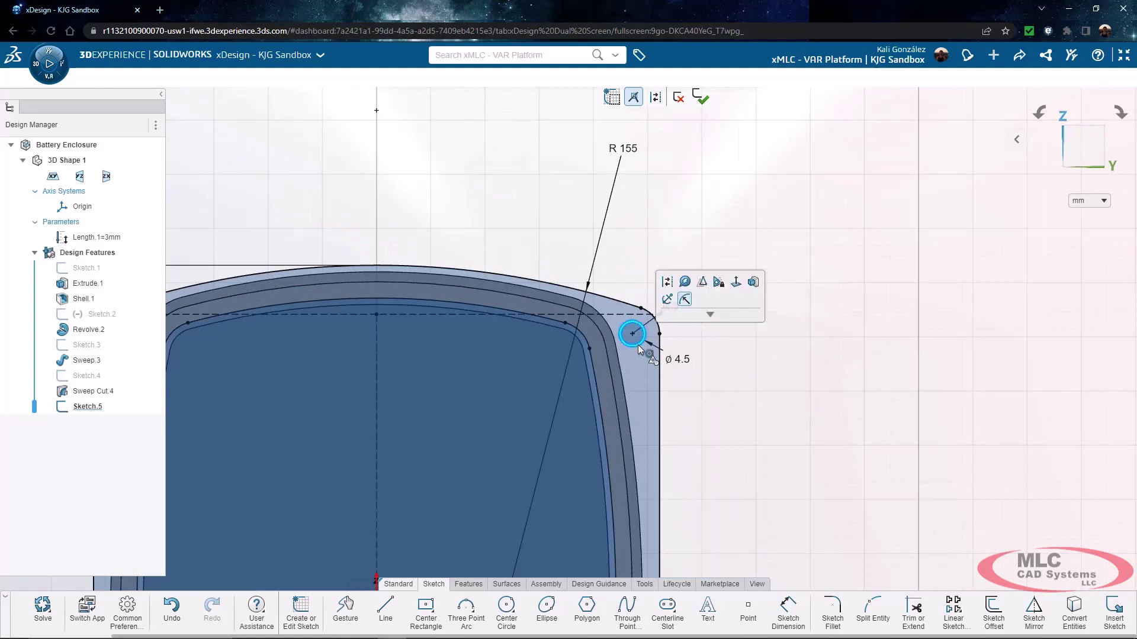
click(684, 285)
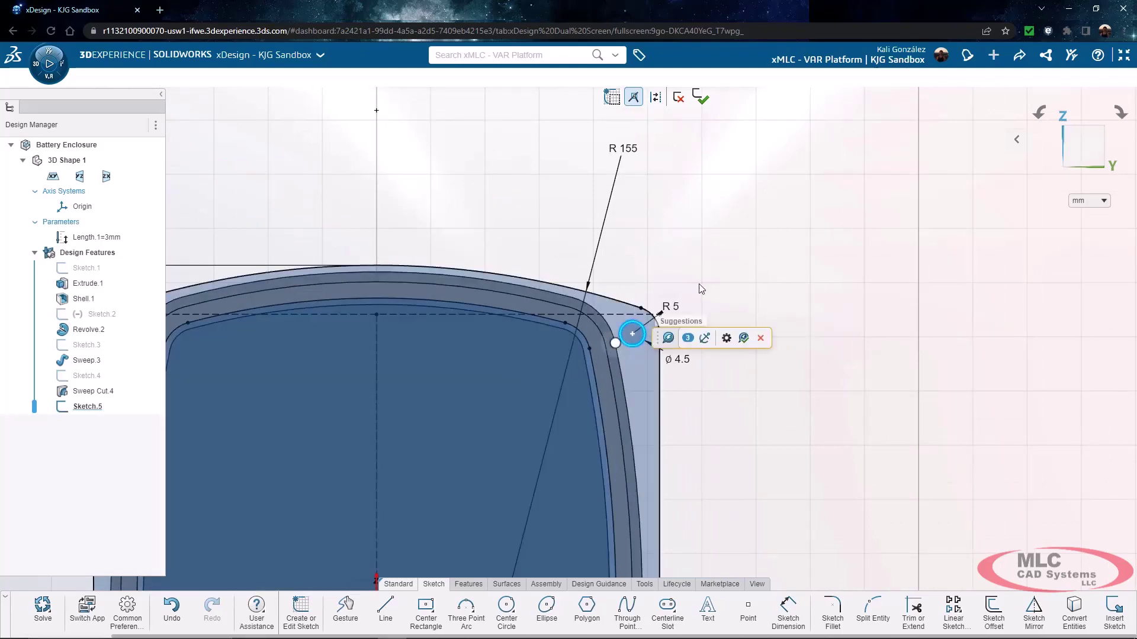
scroll(709, 279, down, 3)
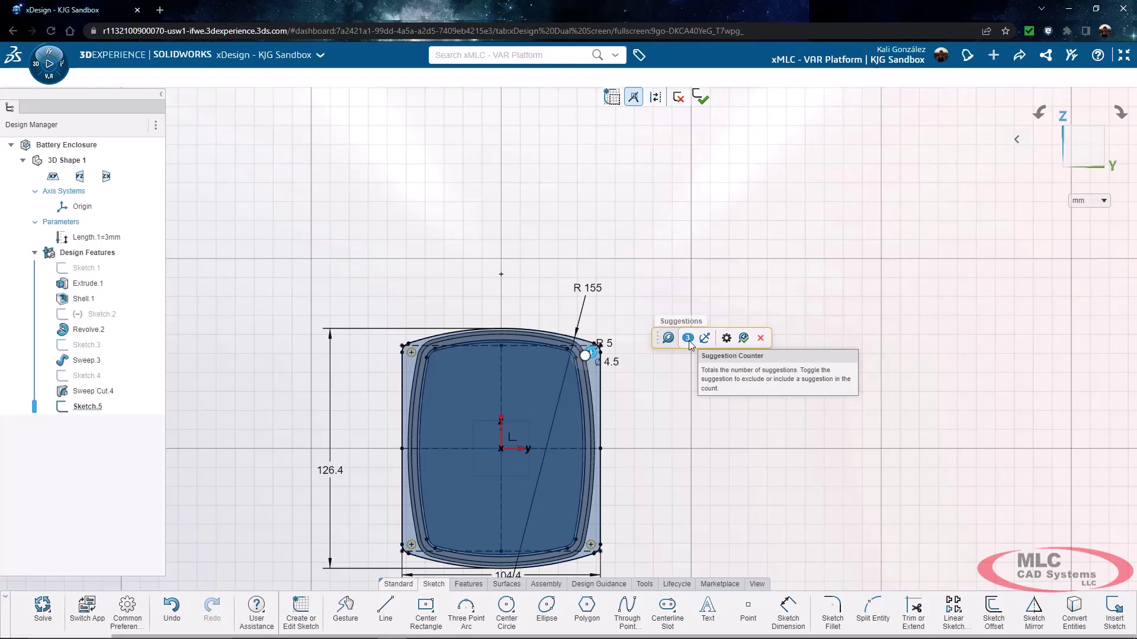
click(743, 339)
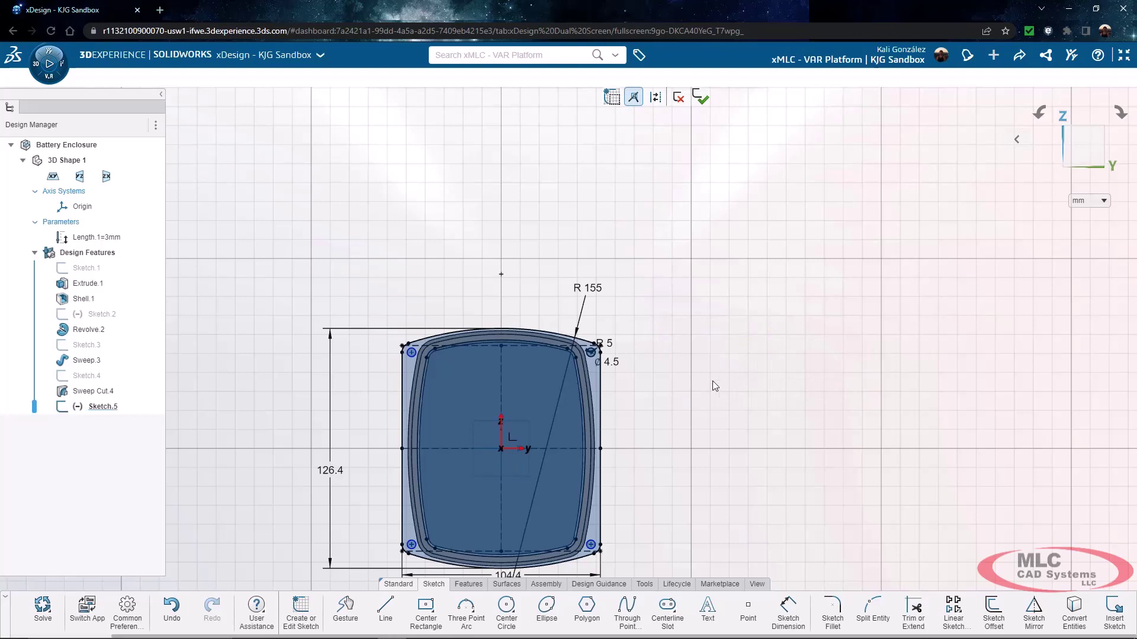
click(468, 585)
Step: Extrude Sketch.5 with Direction 1 set to Up to geometry, ending at the picked face
click(390, 605)
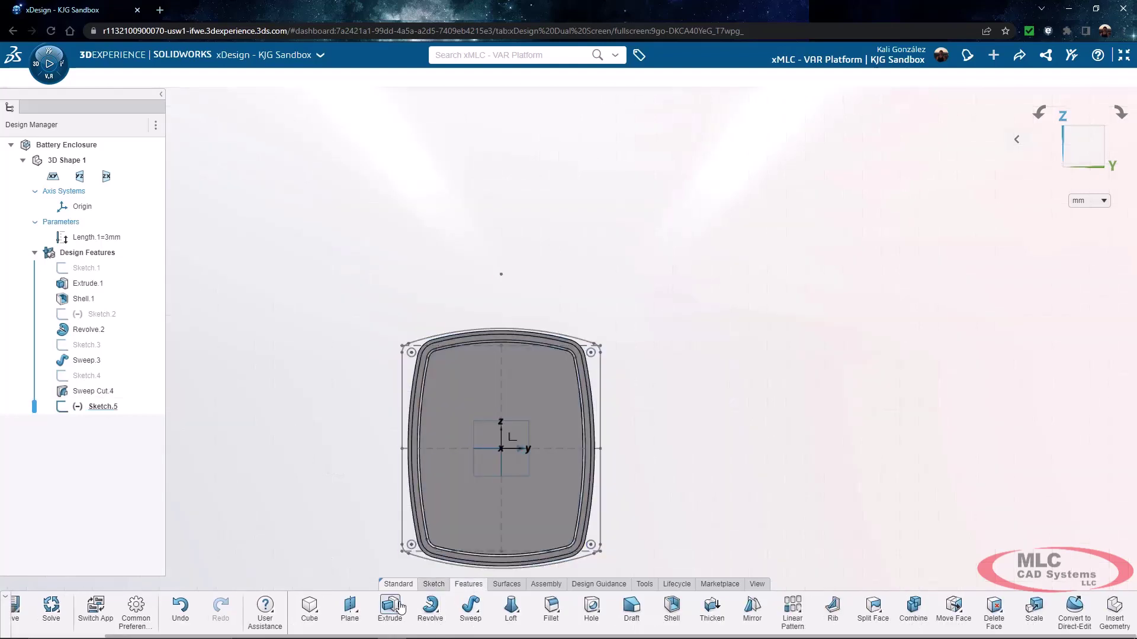
click(286, 270)
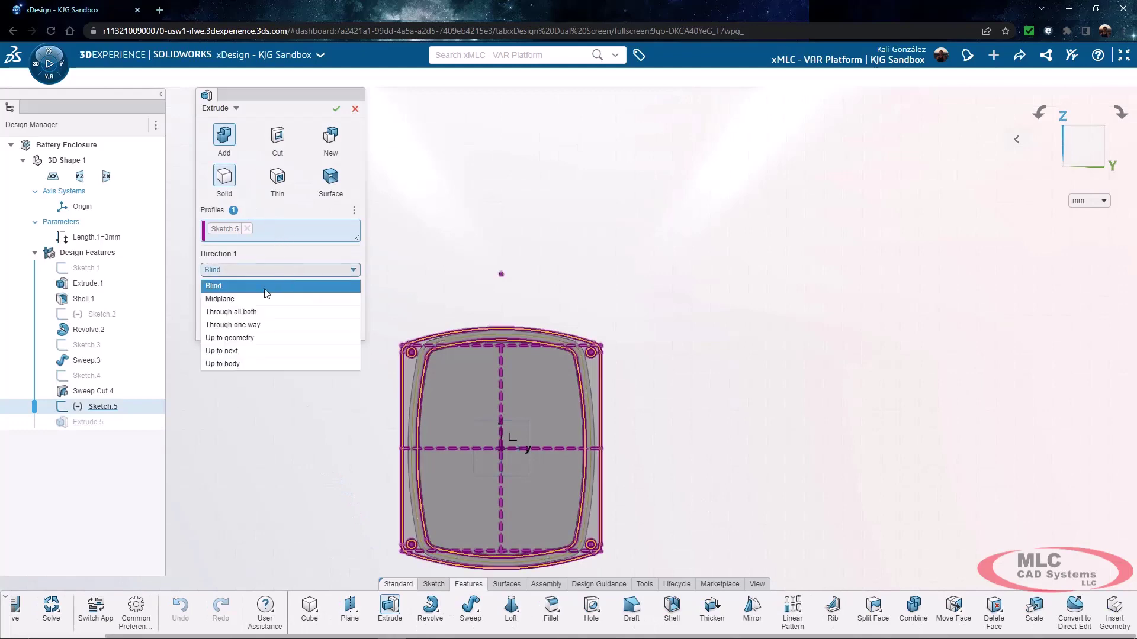
click(261, 336)
middle_drag(513, 327, 521, 368)
scroll(523, 356, up, 5)
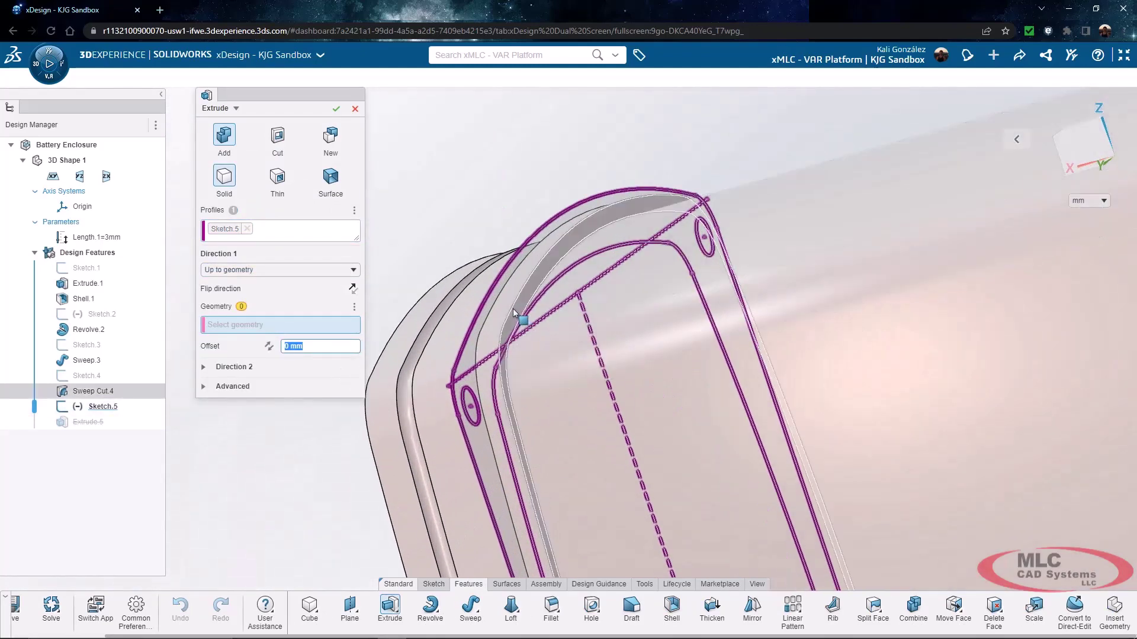
click(514, 315)
middle_drag(514, 314, 697, 343)
scroll(693, 338, down, 5)
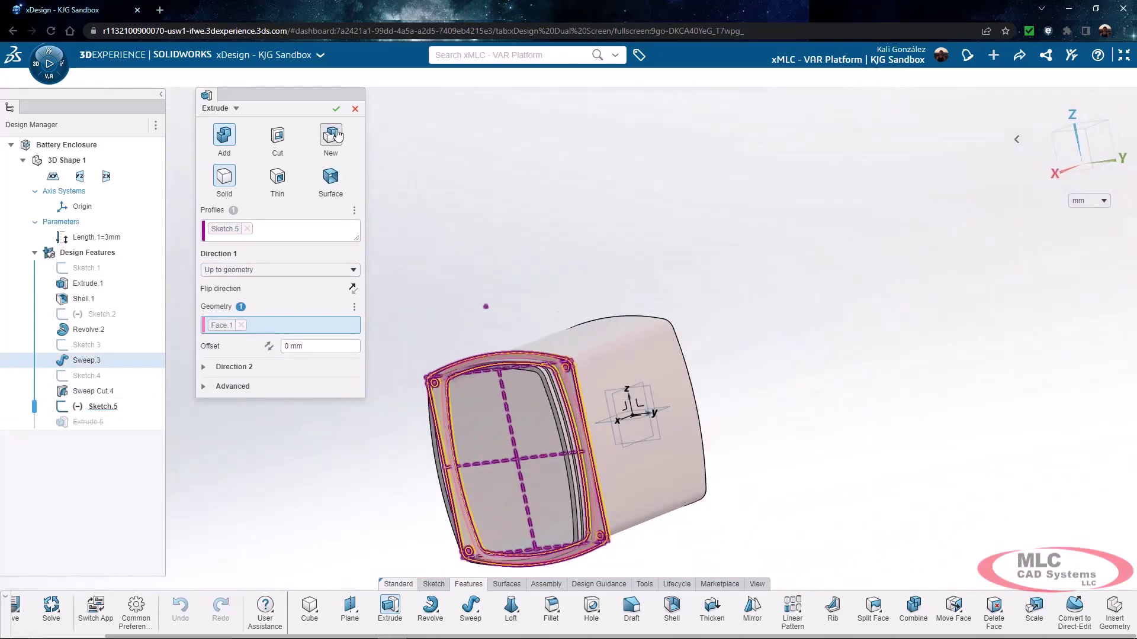
key(Return)
middle_drag(517, 304, 566, 290)
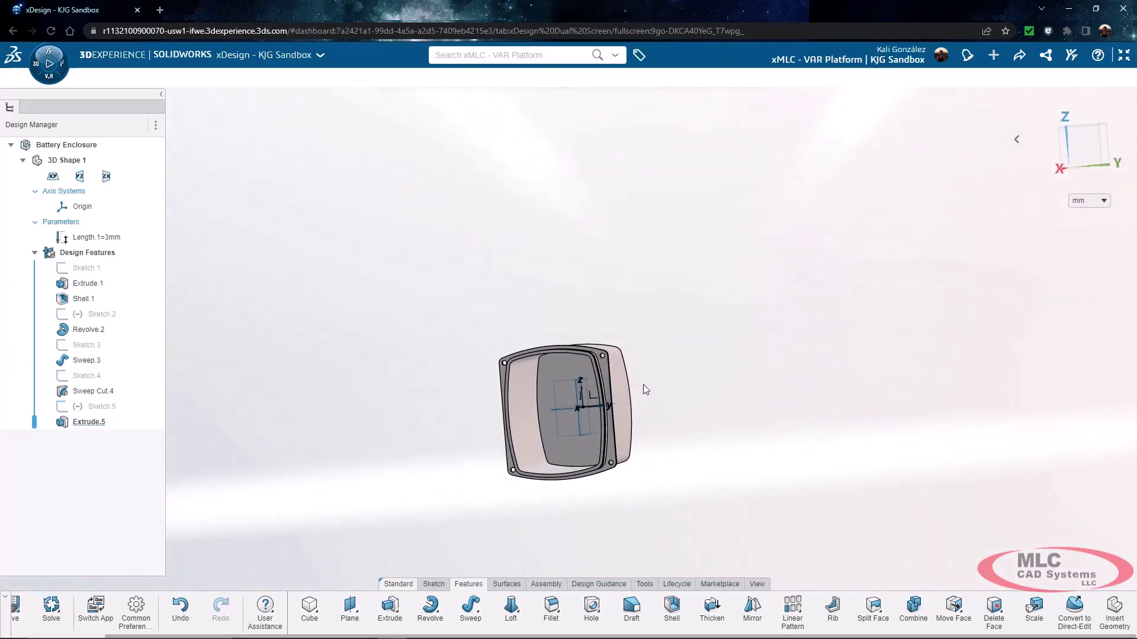
middle_drag(655, 390, 677, 324)
Step: Sketch on the front face and pattern the two ø2.5/ø6.5 circle pairs into eight
click(676, 324)
click(707, 278)
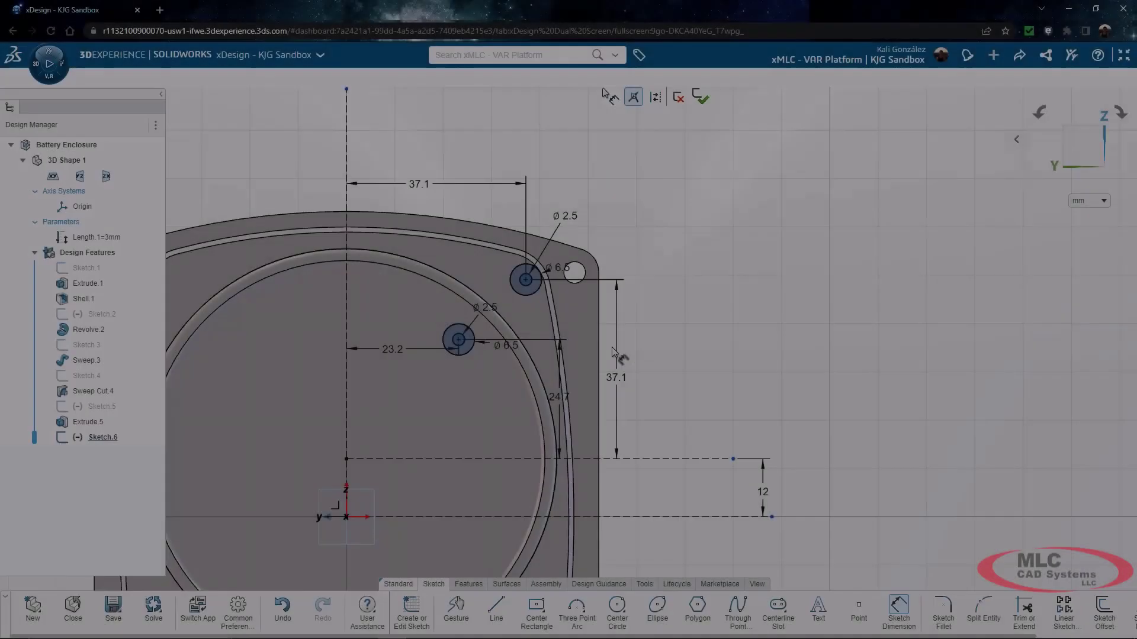
scroll(612, 347, down, 3)
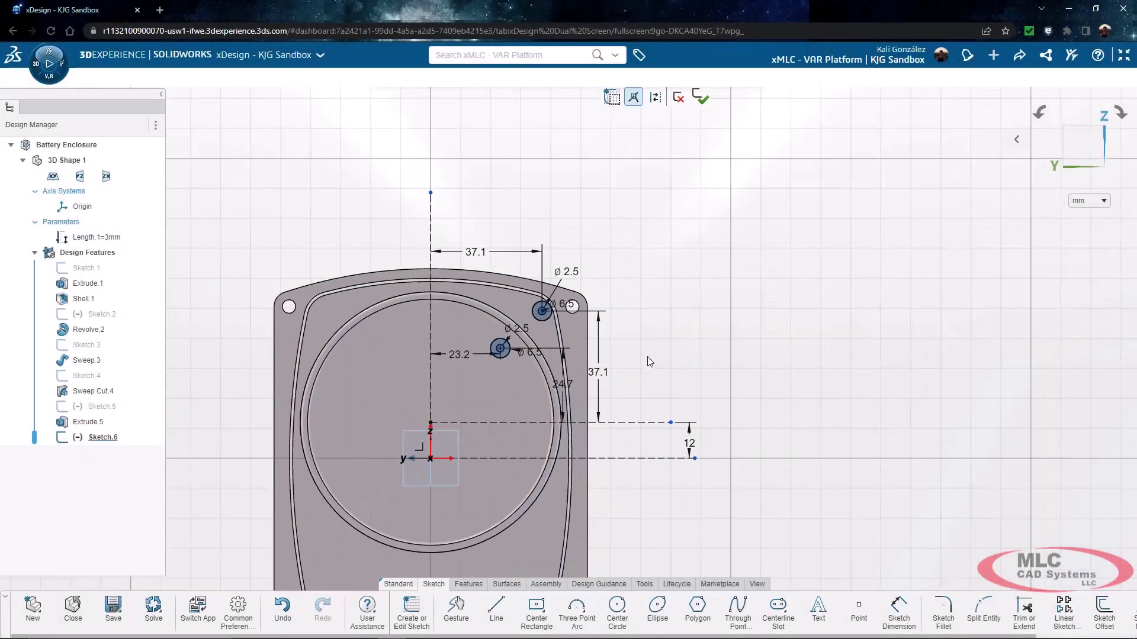
drag(637, 370, 474, 260)
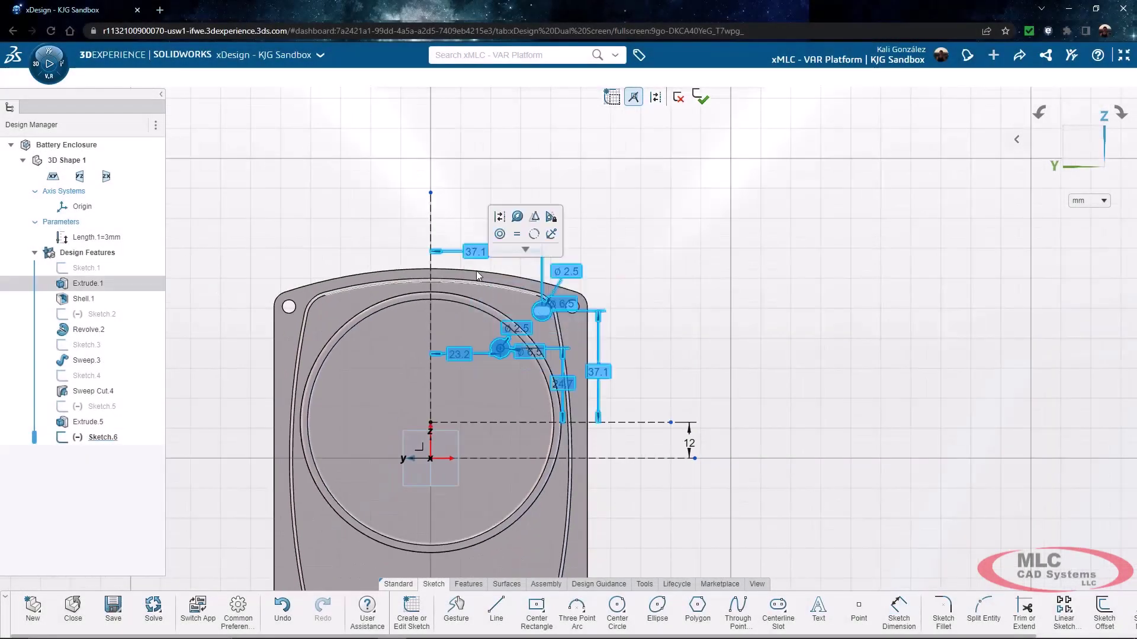
click(515, 219)
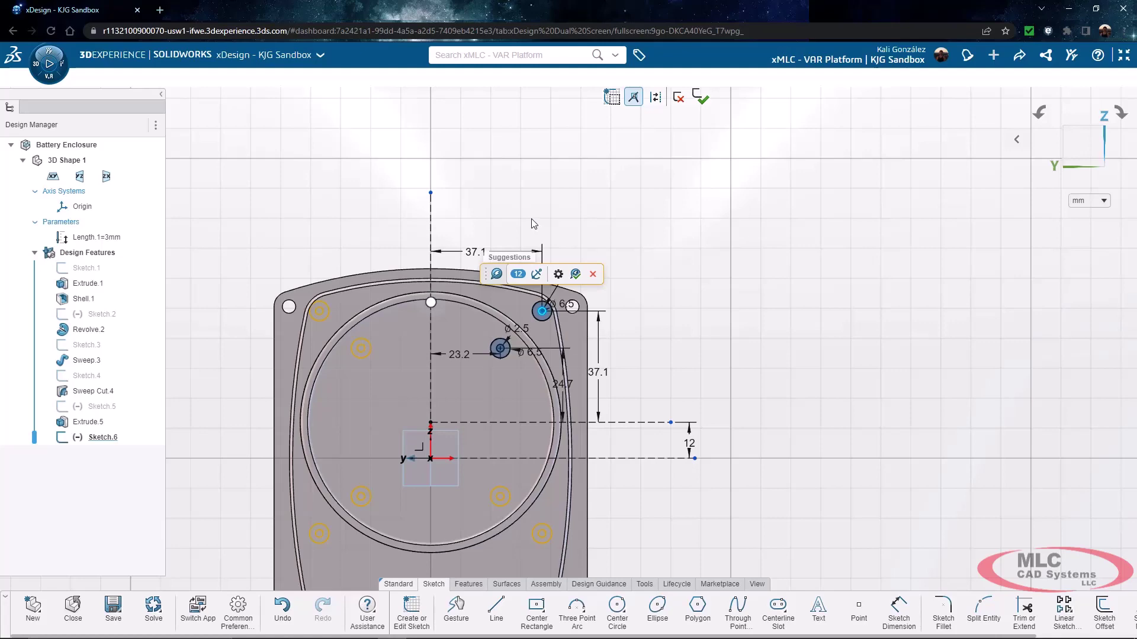
click(576, 274)
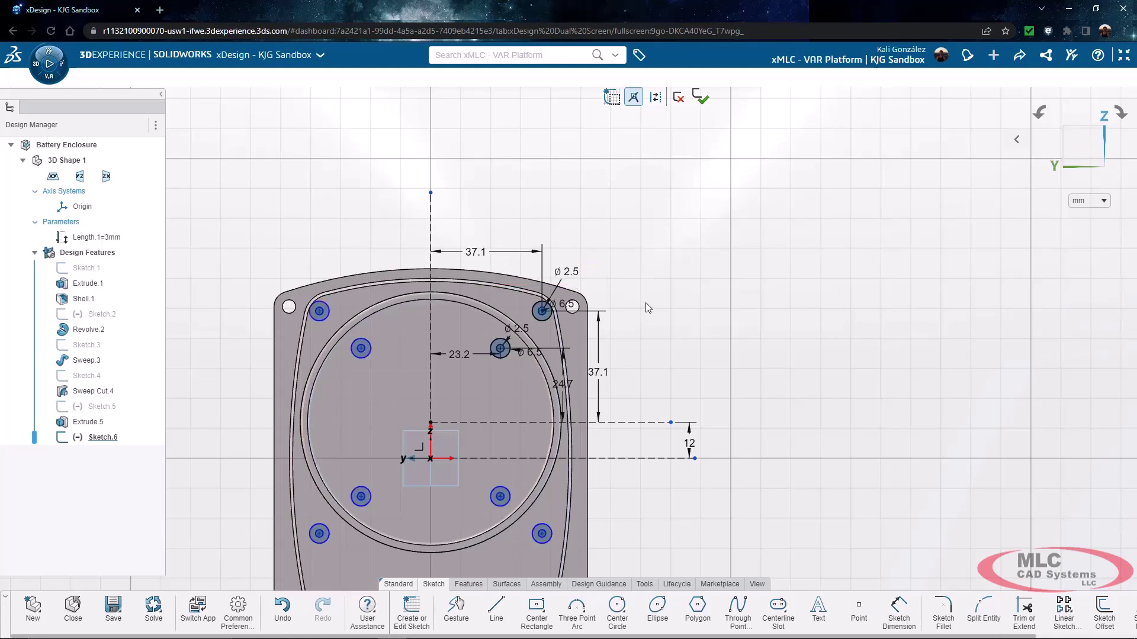
scroll(648, 307, down, 2)
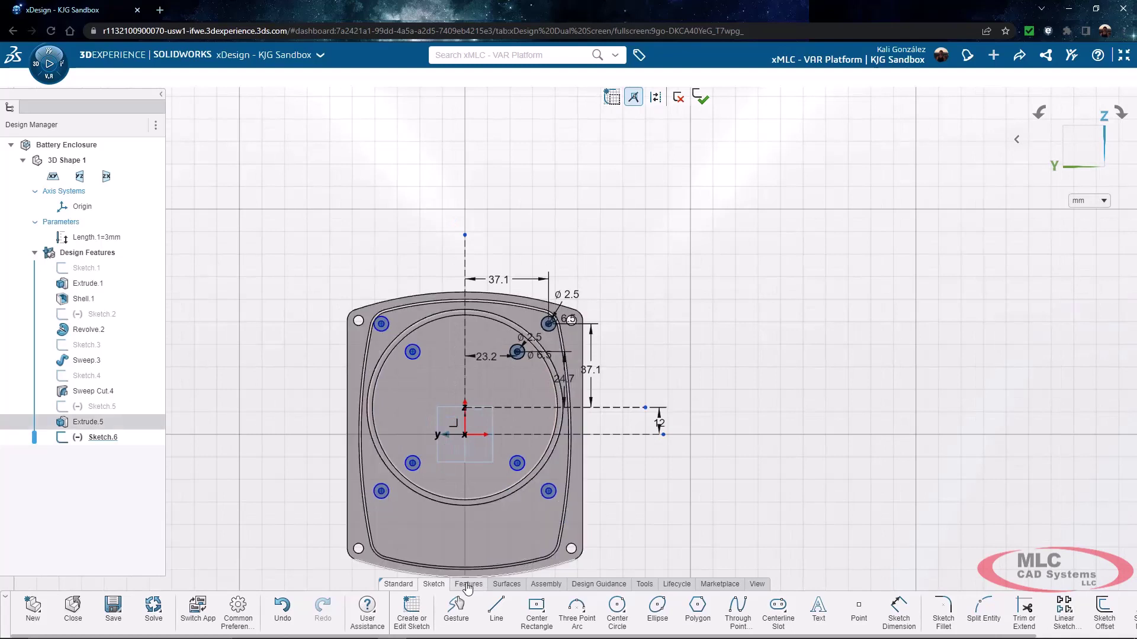
Step: Extrude Sketch.6 blind 10 mm to create the Extrude.6 bosses
click(468, 585)
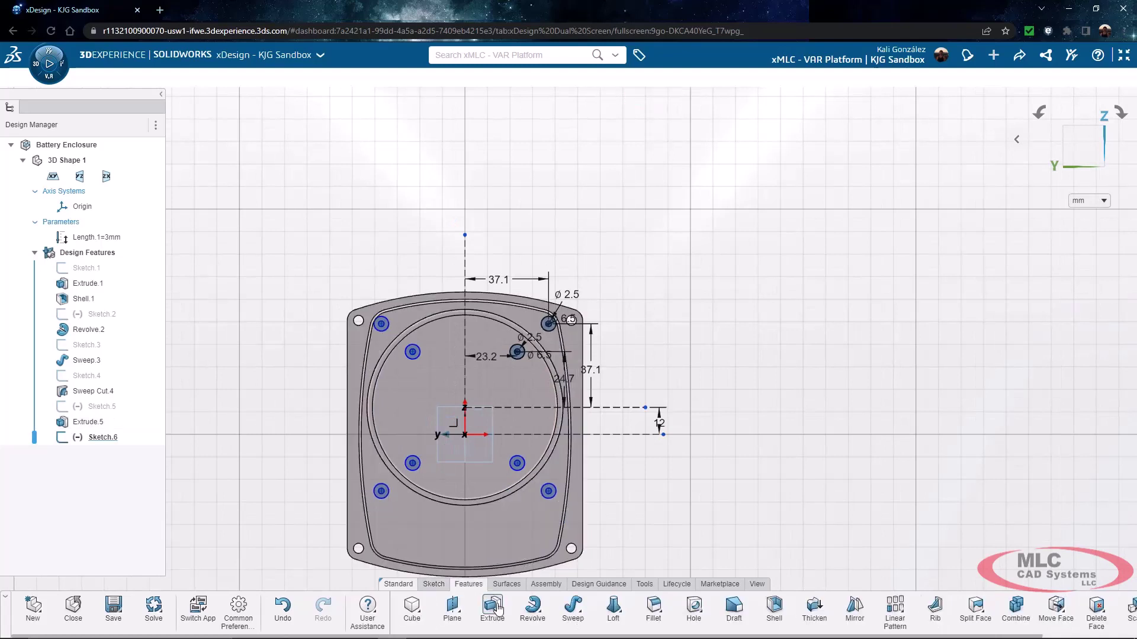
click(492, 606)
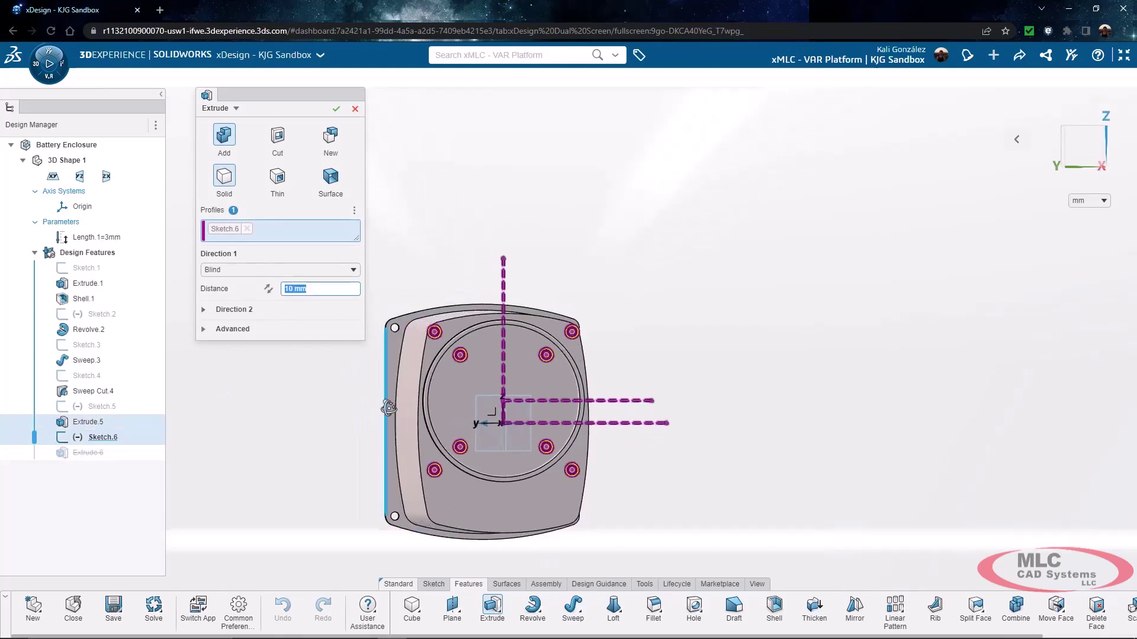
click(333, 110)
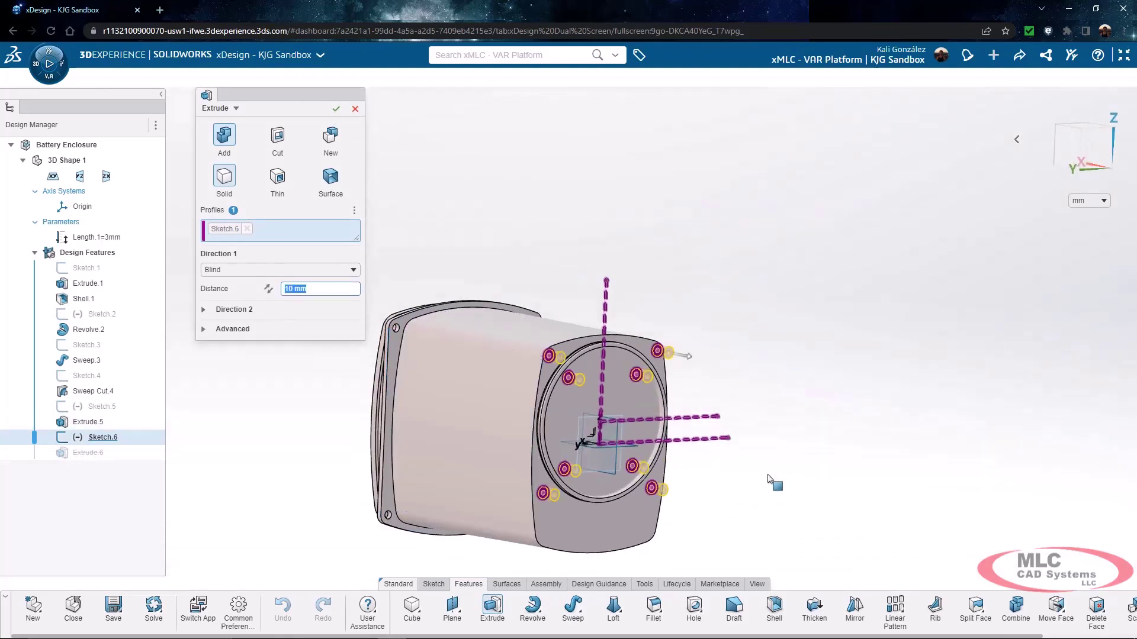
scroll(723, 497, up, 5)
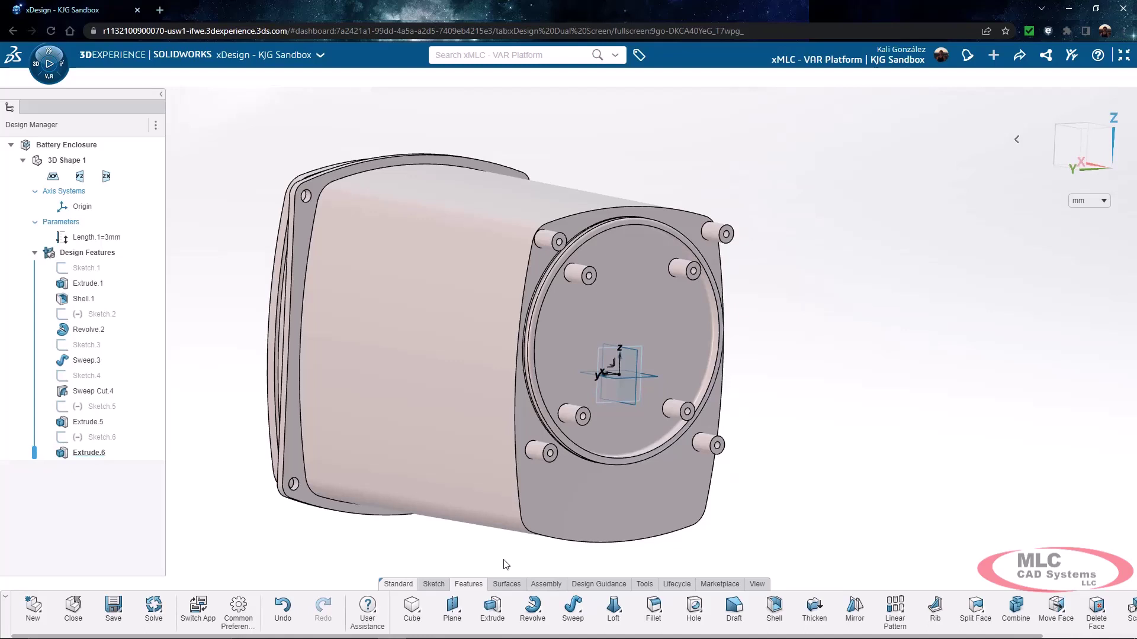
Step: Extrude the four corner boss end faces a further 5 mm as Extrude.7
click(493, 604)
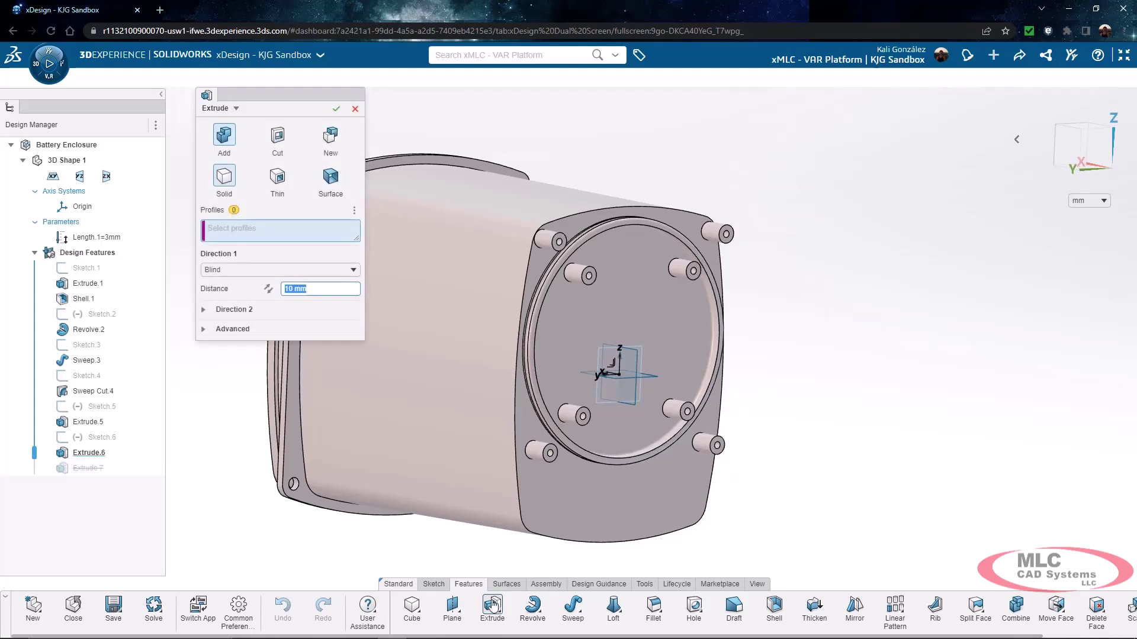
click(354, 213)
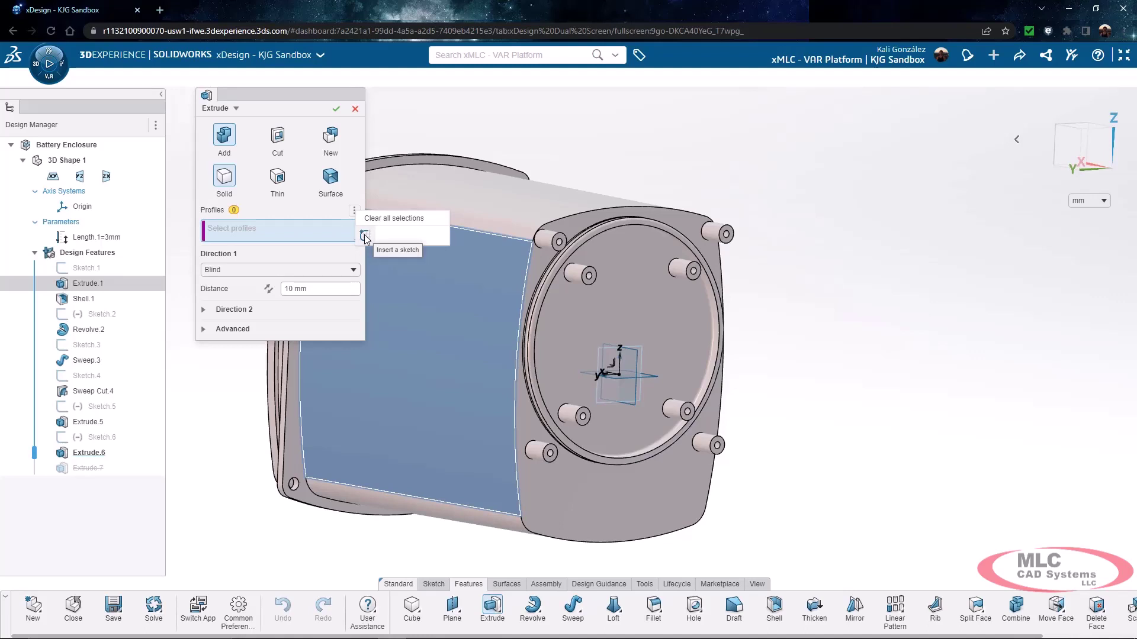
click(309, 231)
text(5)
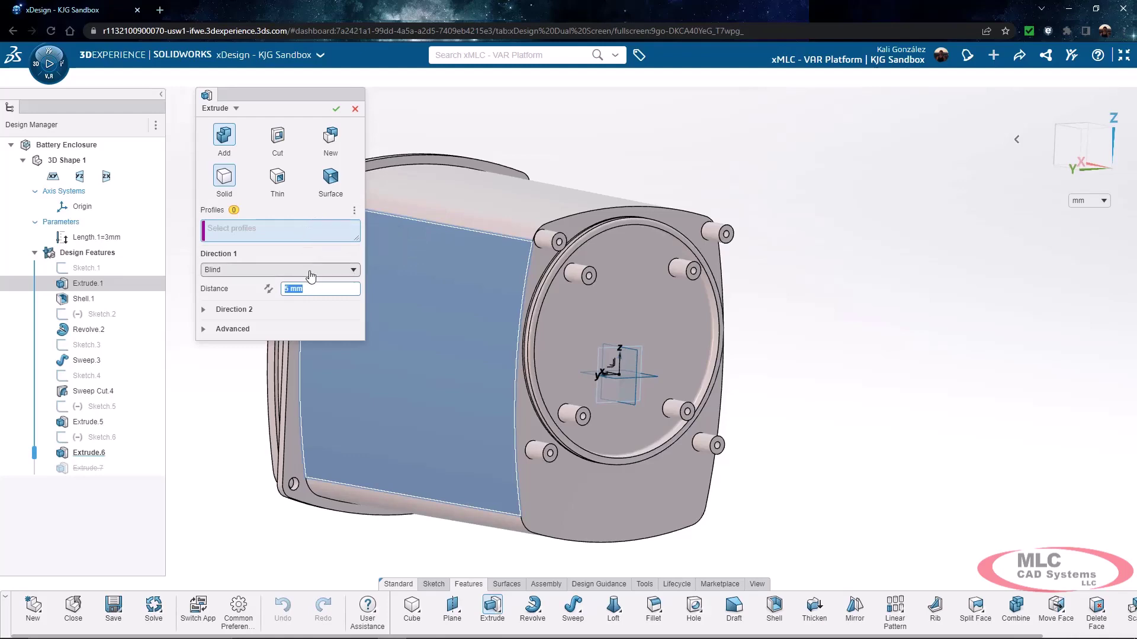
scroll(740, 237, down, 5)
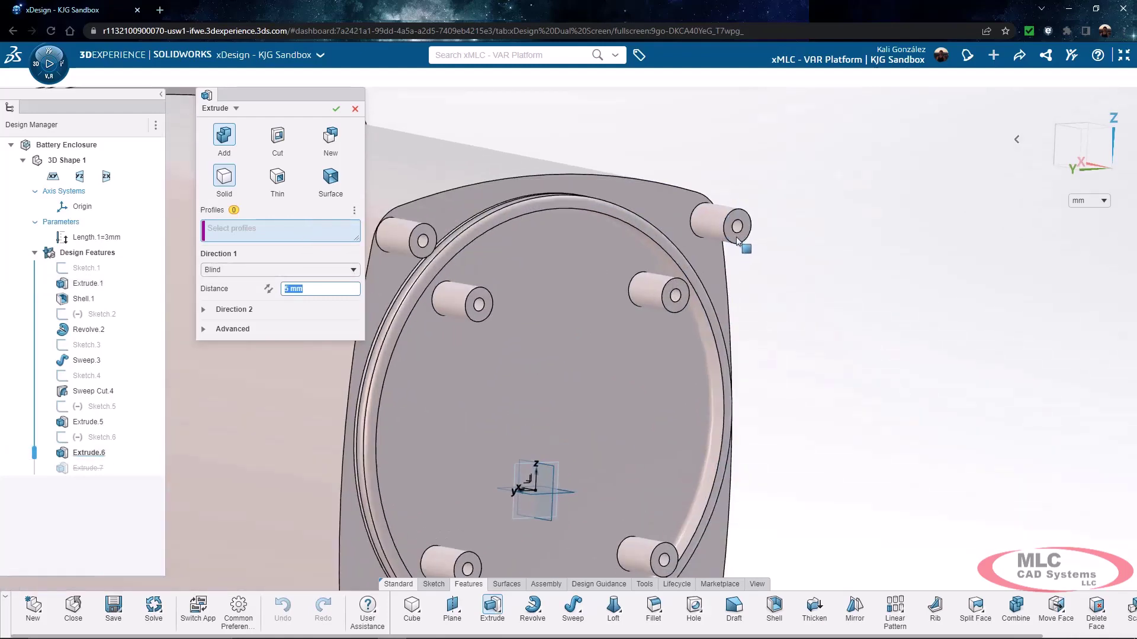
click(737, 240)
click(420, 247)
scroll(649, 552, up, 3)
scroll(569, 562, down, 5)
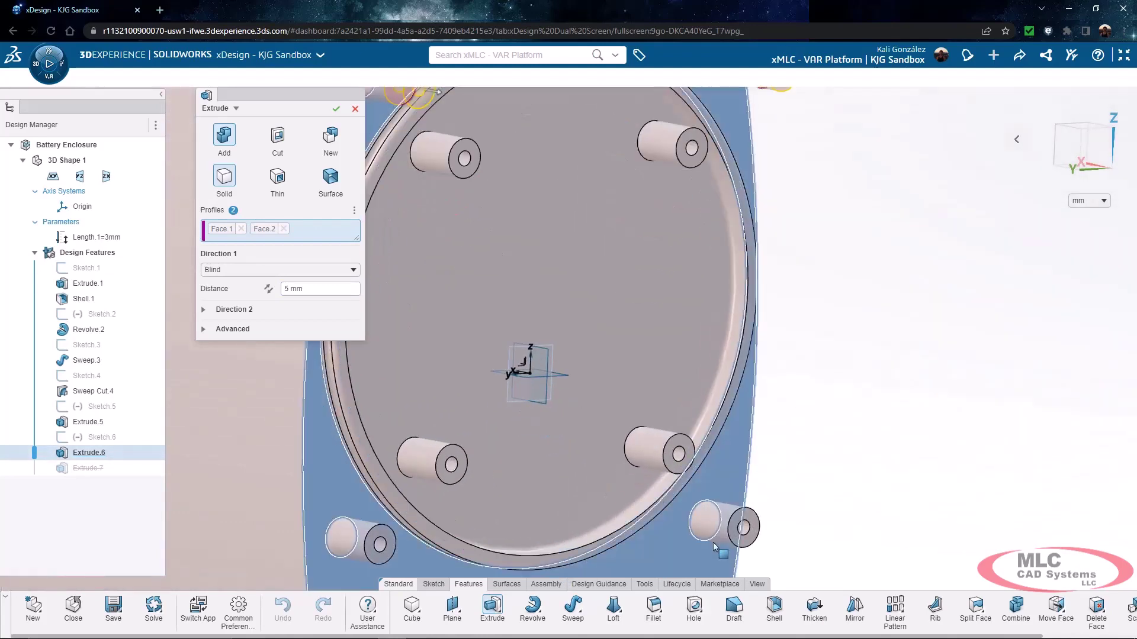
click(740, 541)
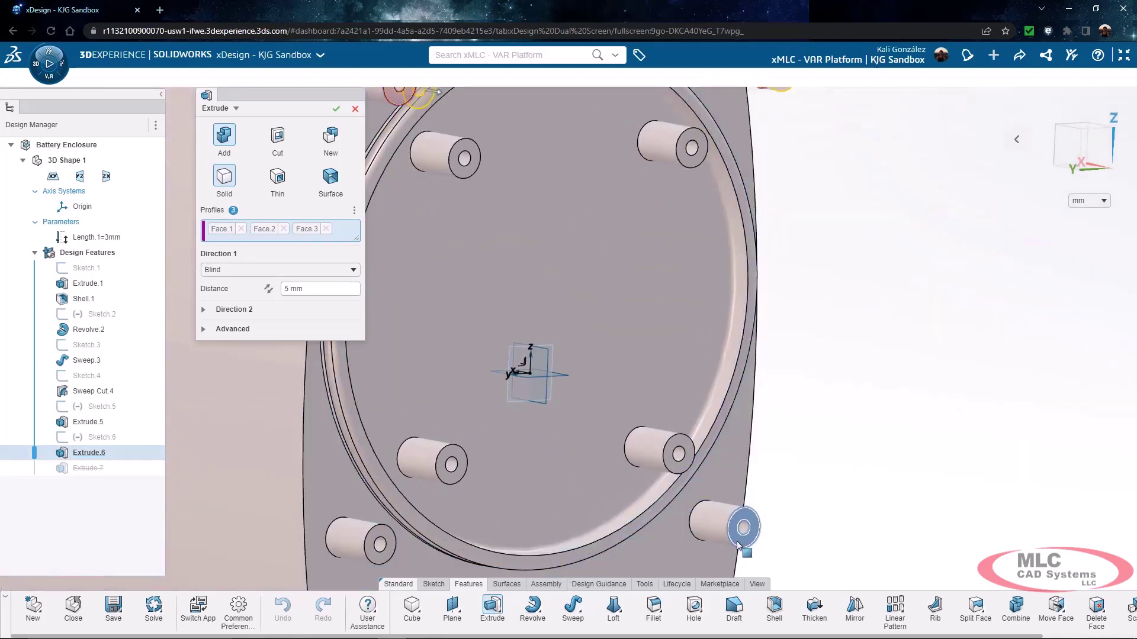
click(380, 541)
click(336, 108)
scroll(831, 326, up, 5)
scroll(831, 326, up, 1)
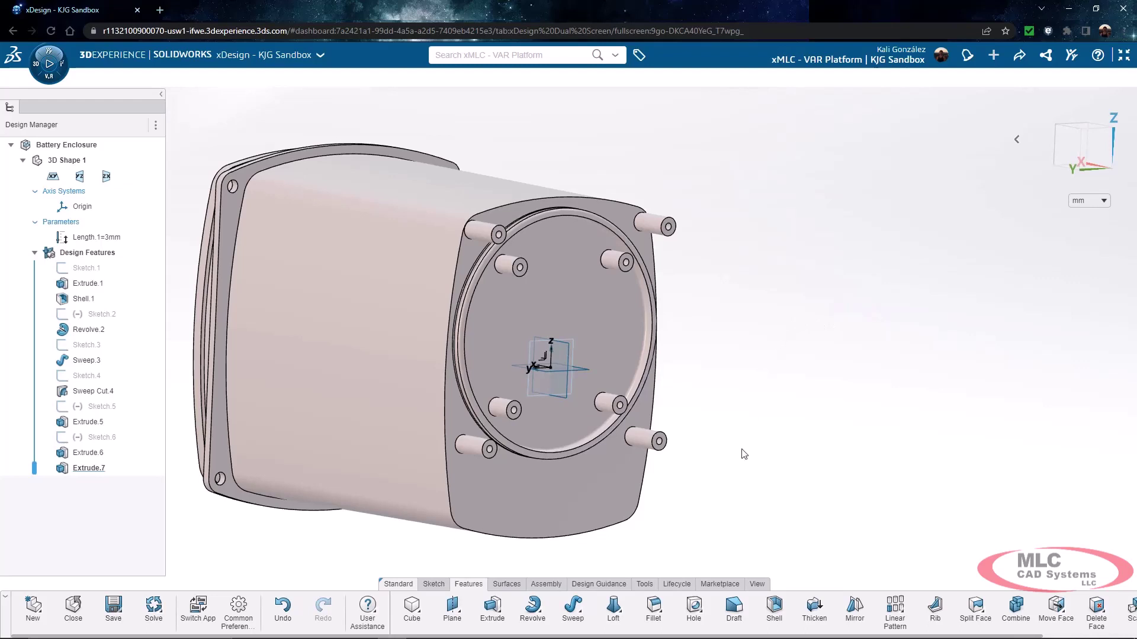
Step: Apply a constant 1 mm fillet to two boss base edges and accept suggestions for the other six
click(653, 607)
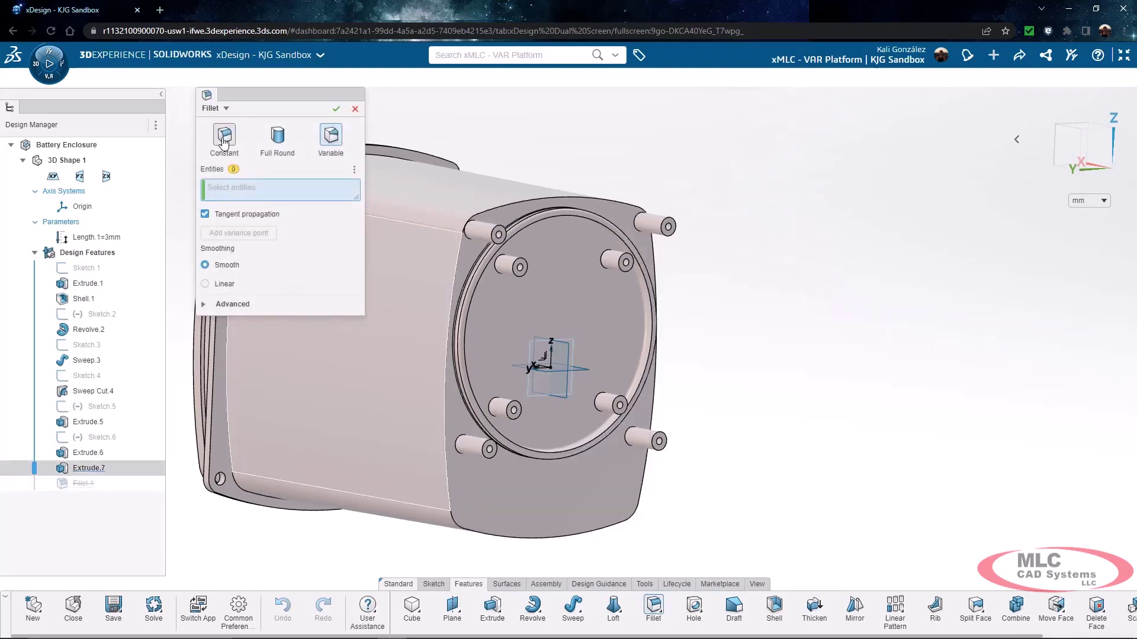
click(224, 136)
text(1)
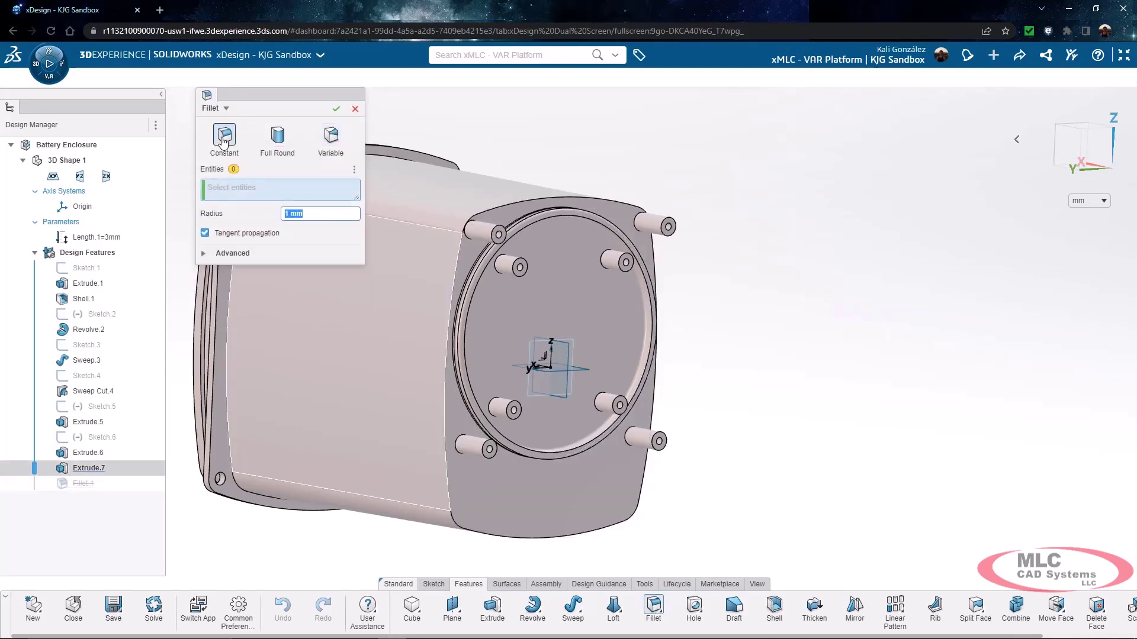
scroll(653, 221, up, 4)
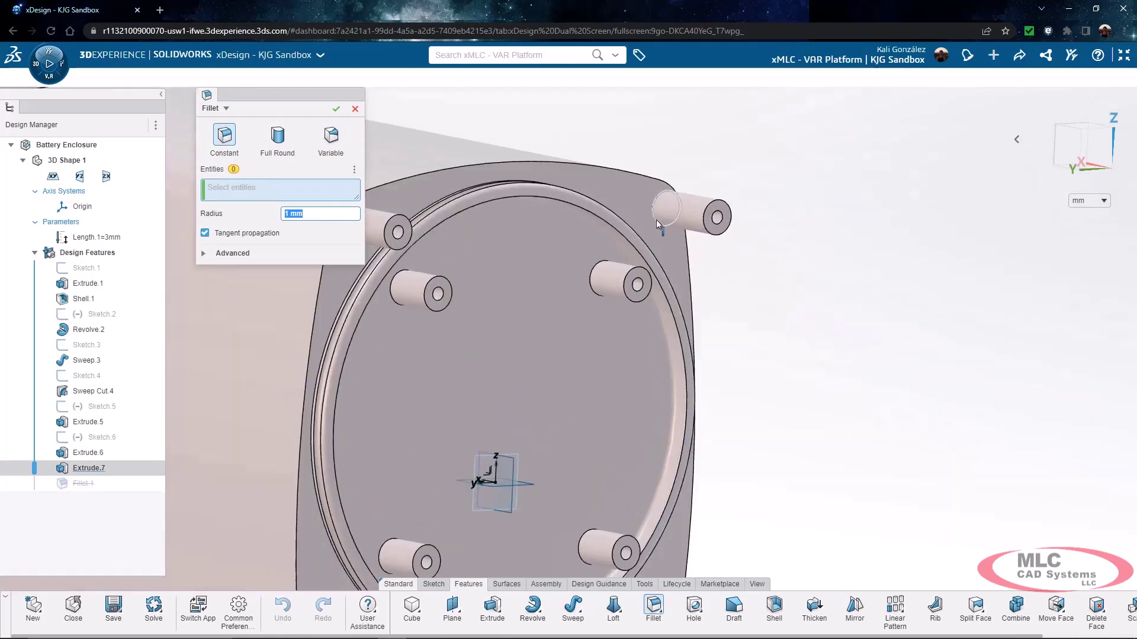
click(656, 219)
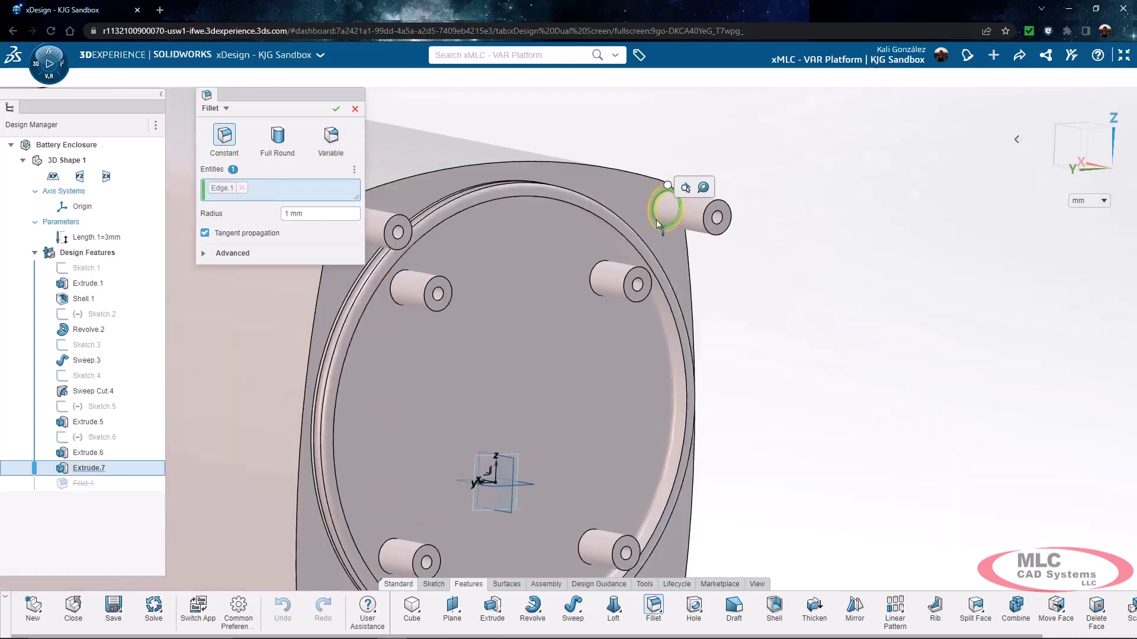
click(594, 281)
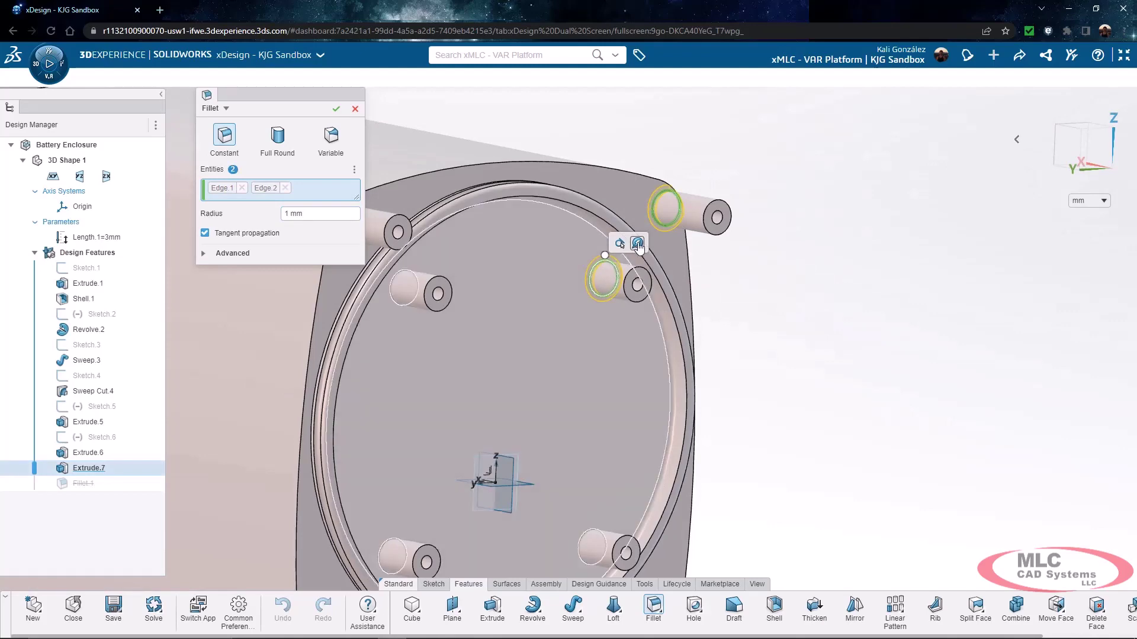
click(637, 244)
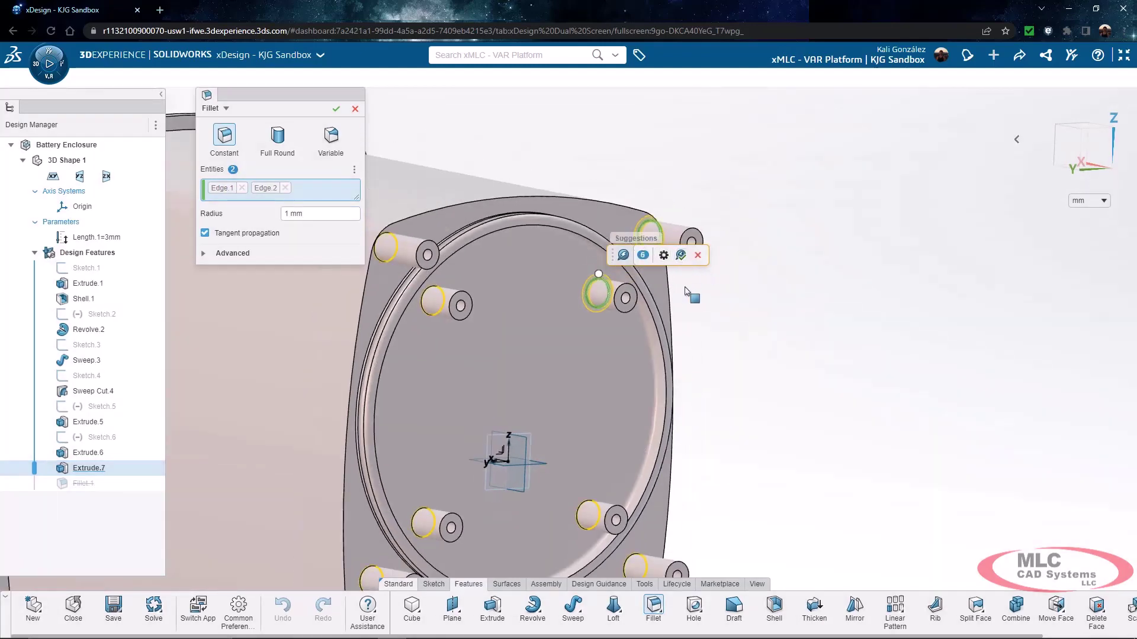
click(680, 256)
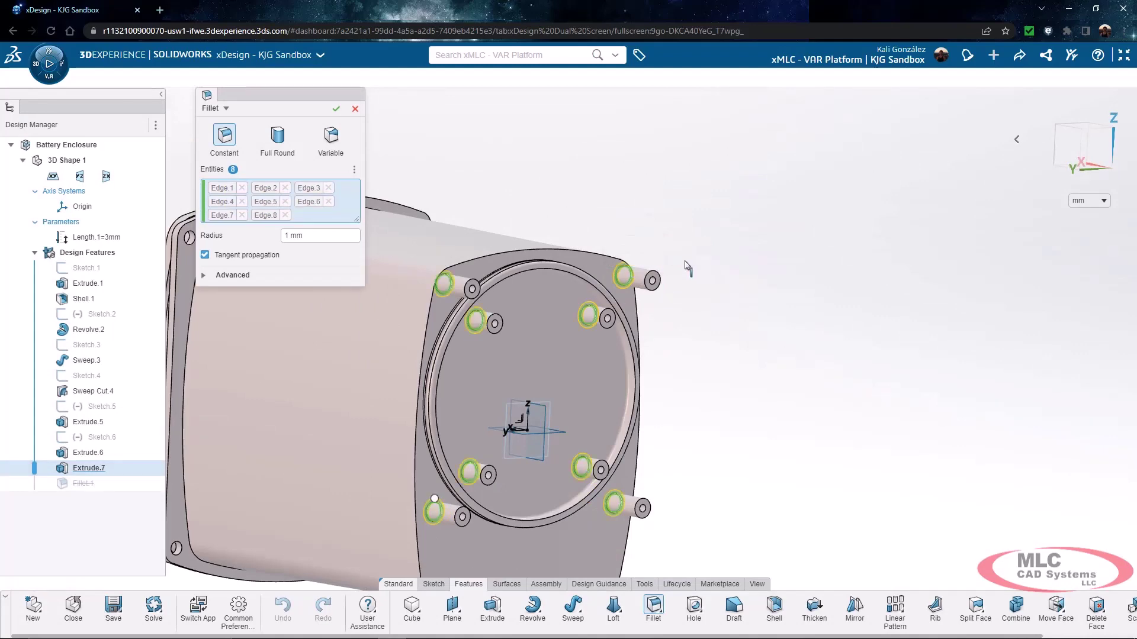
scroll(422, 511, up, 4)
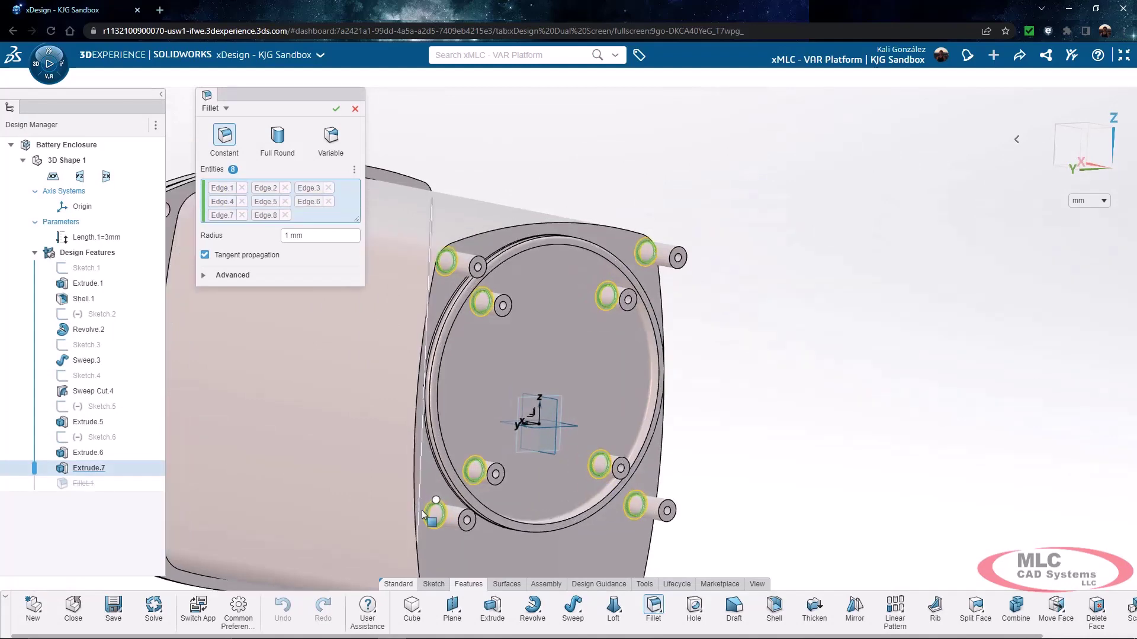
middle_drag(608, 272, 563, 271)
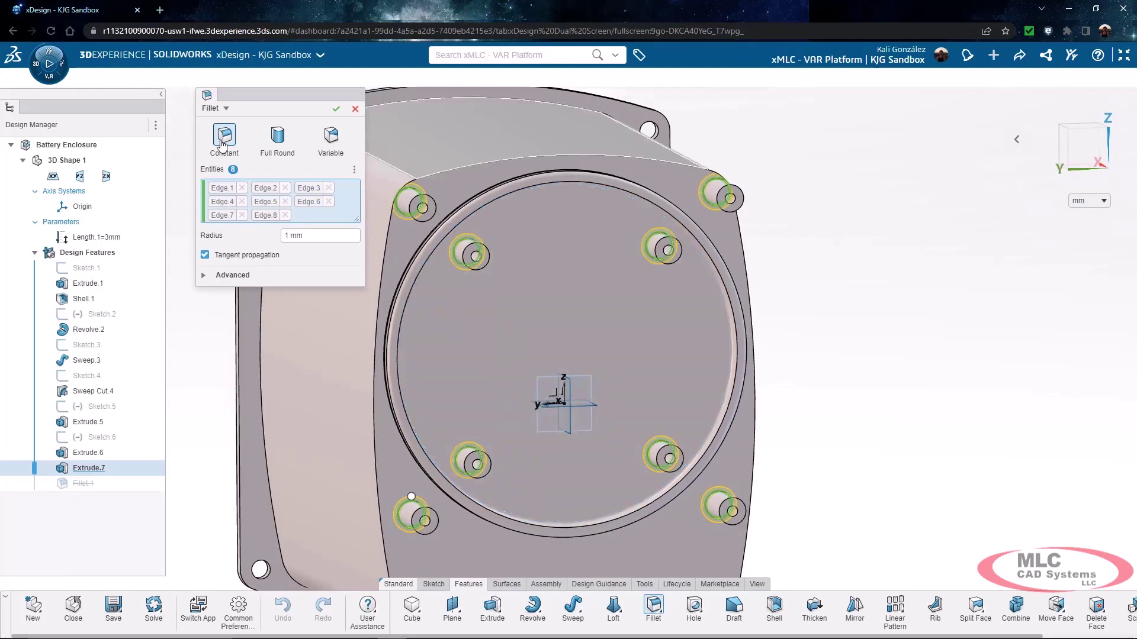
Step: Switch the fillet to variable radius and set a 2.93 mm point on a boss edge
click(330, 137)
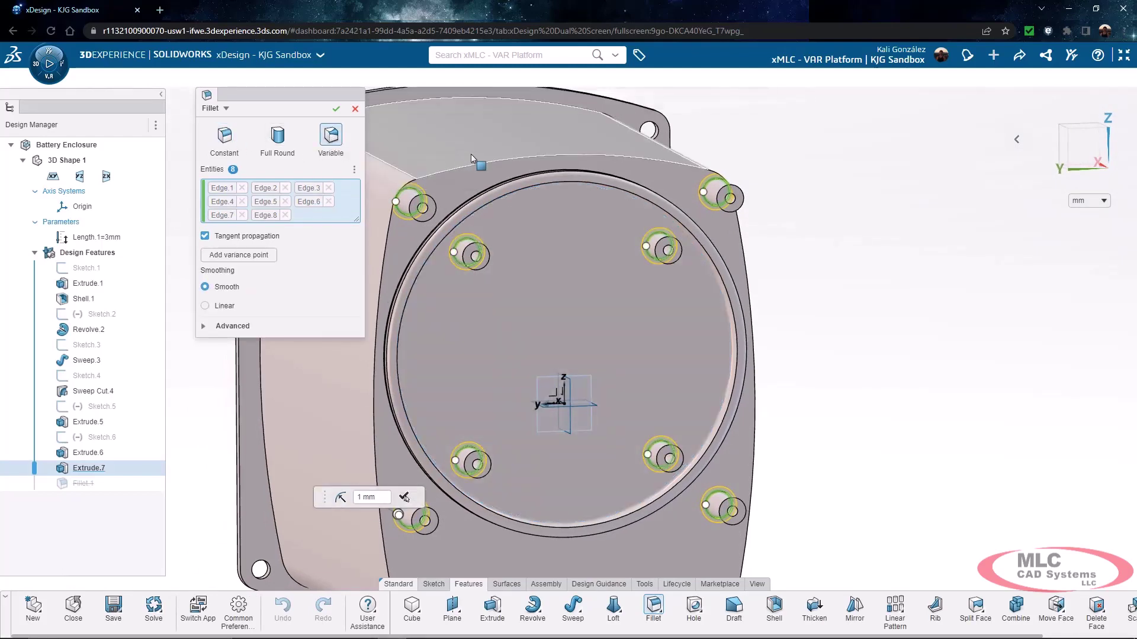
middle_drag(603, 273, 542, 250)
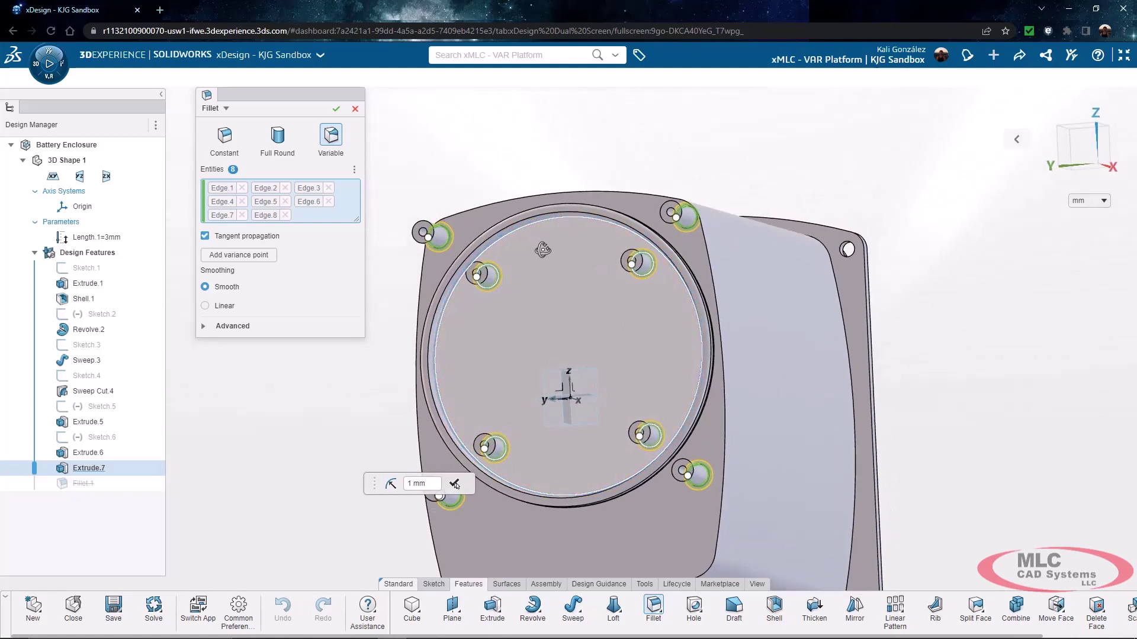
click(248, 255)
scroll(641, 274, down, 5)
scroll(656, 267, down, 4)
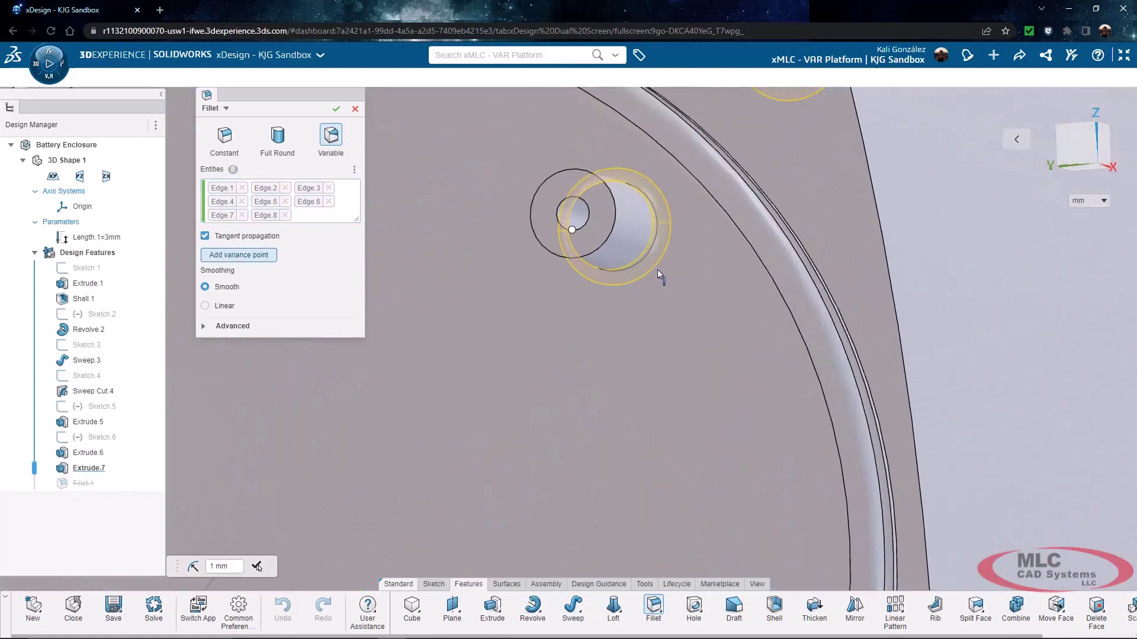
click(645, 246)
drag(680, 272, 700, 283)
scroll(691, 267, up, 5)
scroll(495, 378, up, 6)
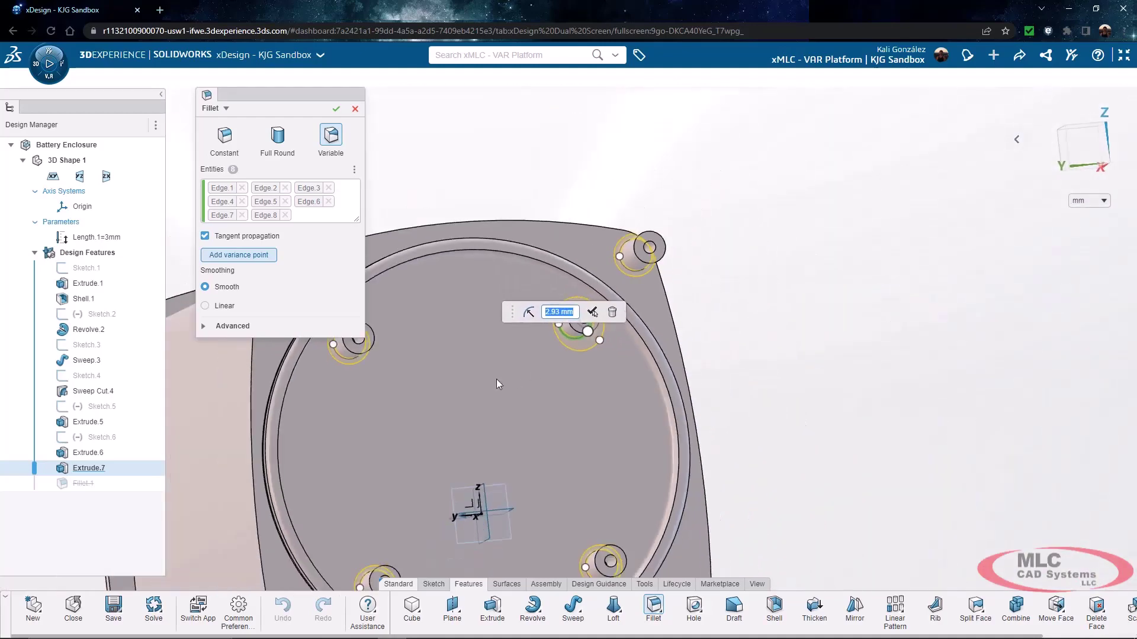
scroll(400, 362, down, 2)
scroll(426, 360, up, 1)
scroll(467, 348, down, 6)
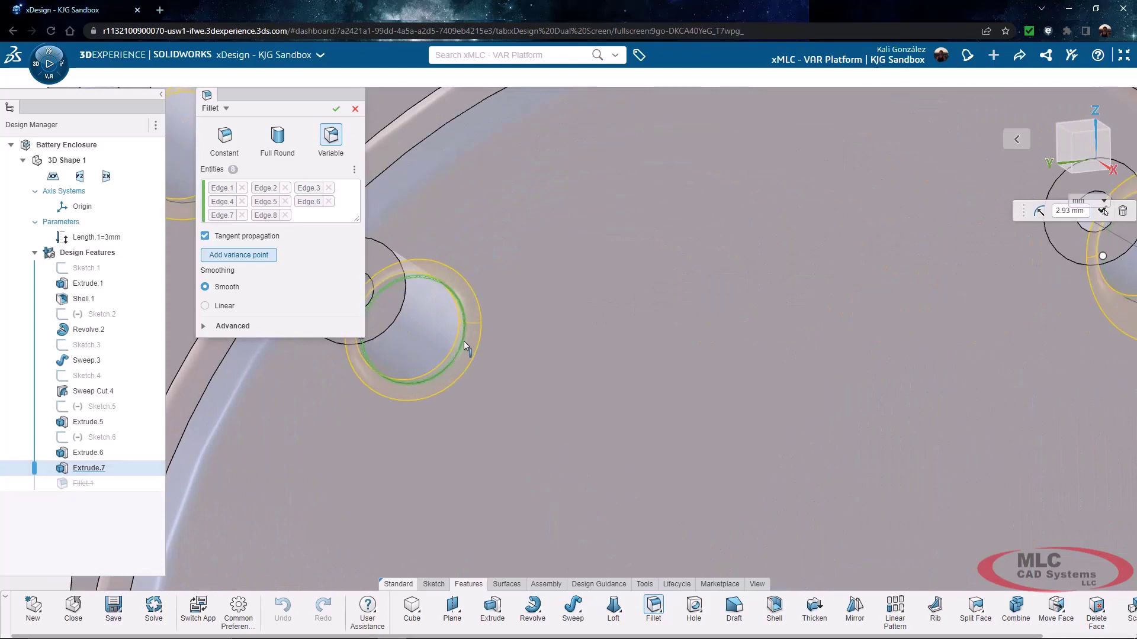
Step: Add variable-radius points on two more boss edges, one raised to 1.73 mm
click(464, 341)
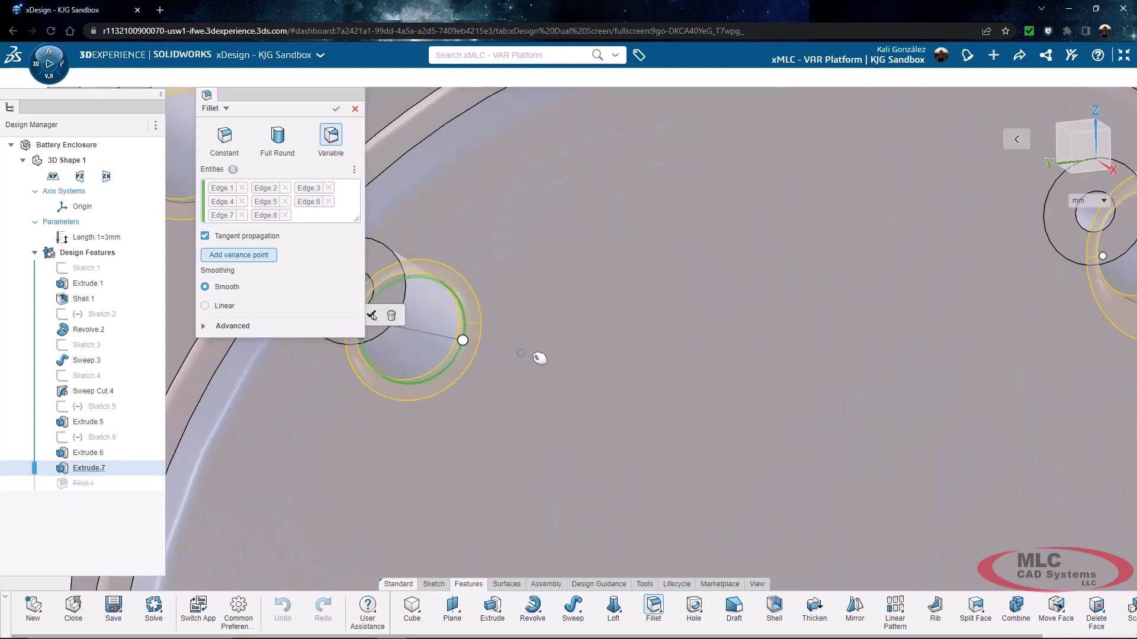
scroll(587, 371, up, 5)
scroll(596, 369, up, 5)
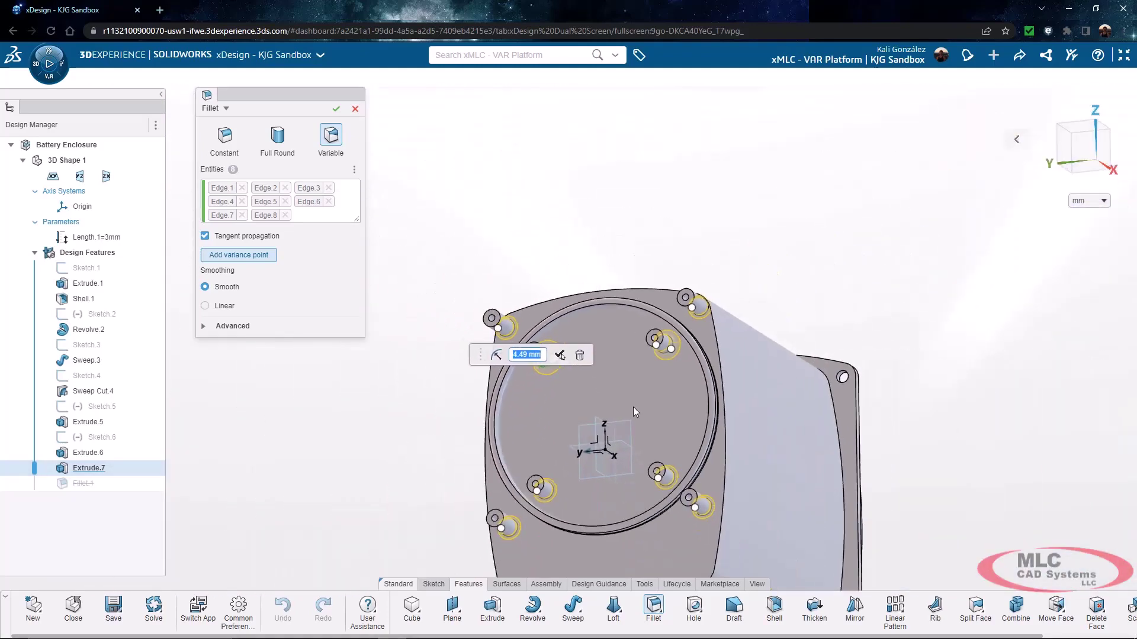
scroll(716, 422, down, 8)
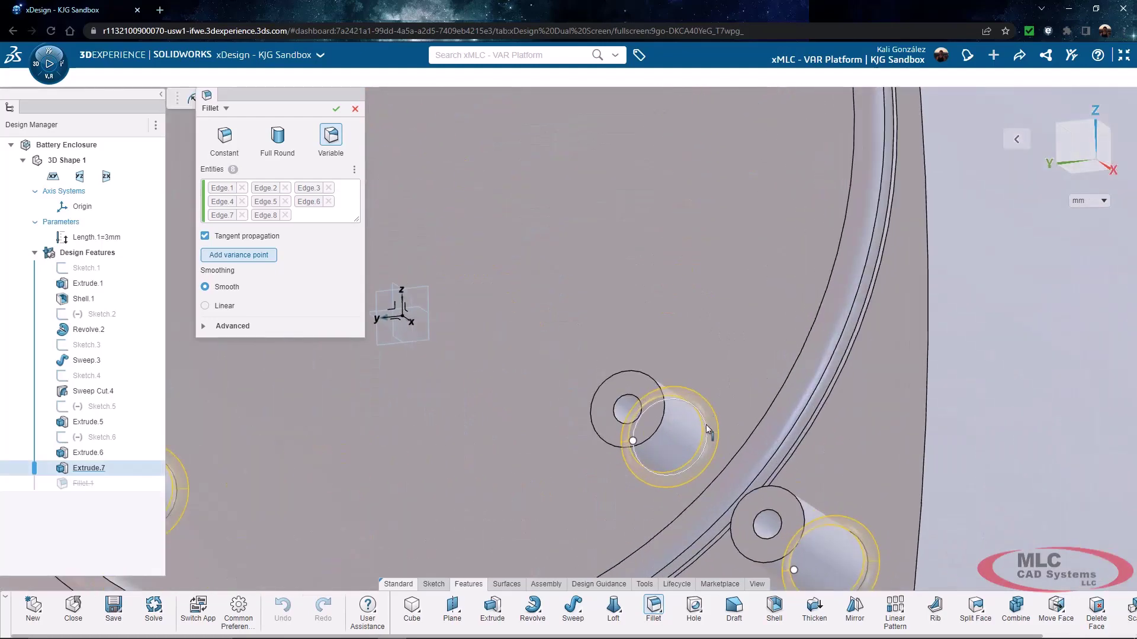
click(704, 423)
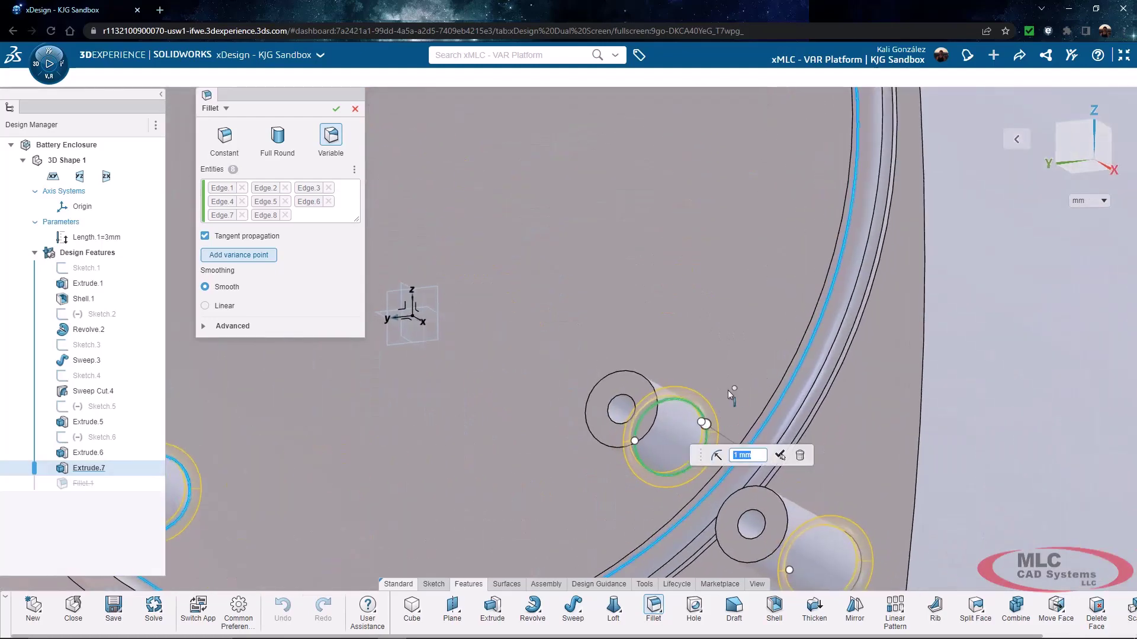
scroll(704, 425, down, 4)
mouse_move(696, 423)
mouse_down()
mouse_move(685, 419)
mouse_move(698, 421)
mouse_up()
scroll(577, 407, up, 5)
scroll(370, 394, down, 5)
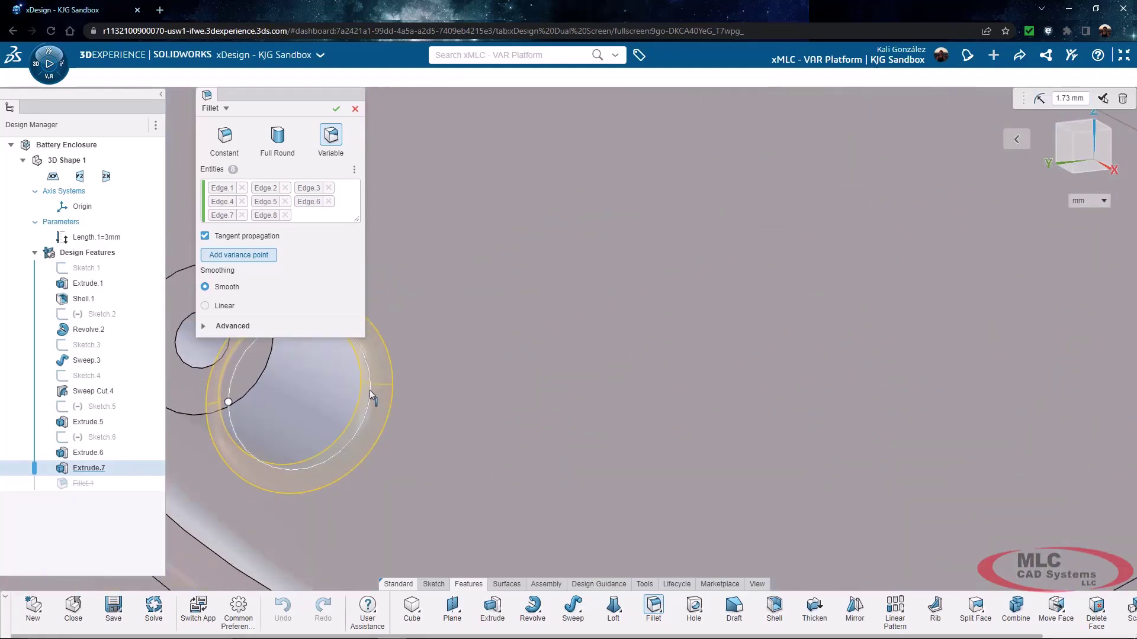
Step: Add two more variable-radius points on a boss edge and apply Fillet.1
click(370, 390)
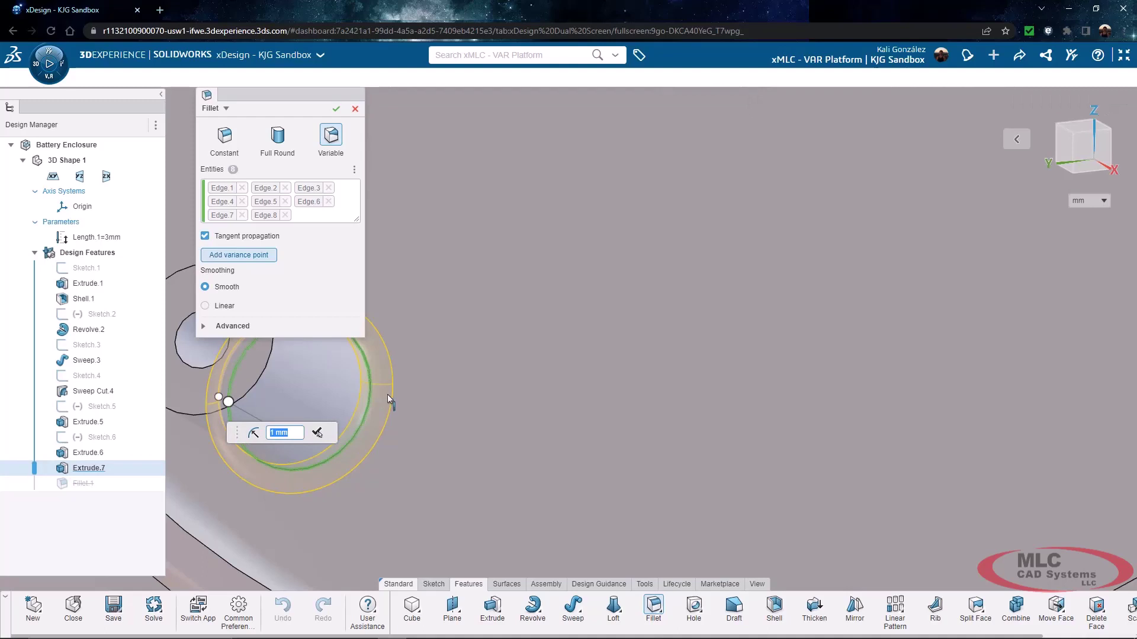
scroll(386, 392, up, 4)
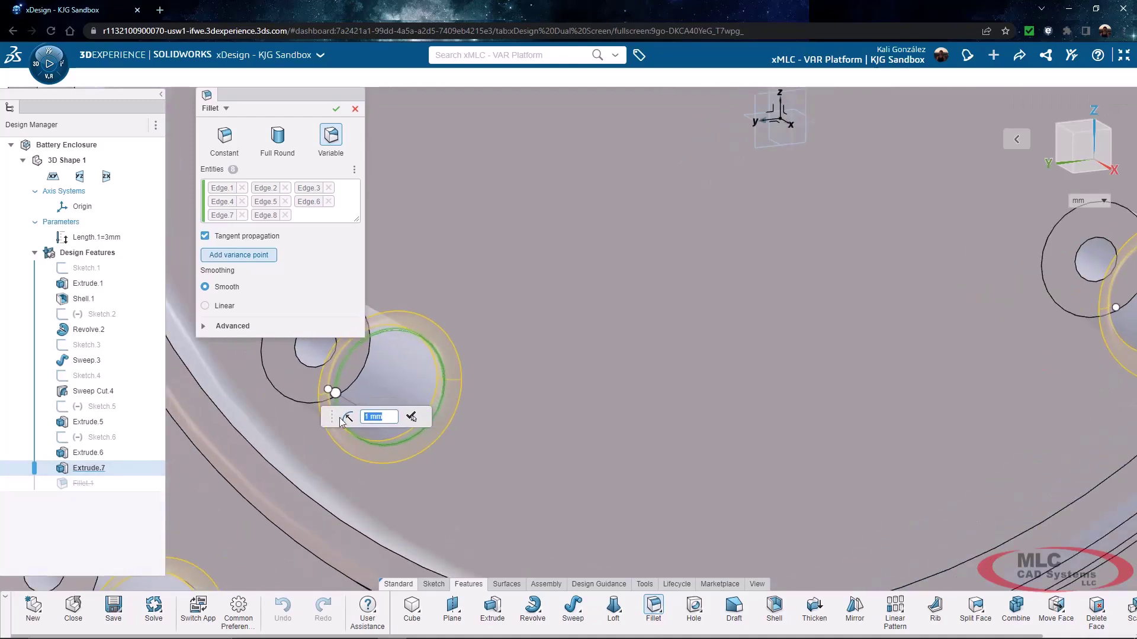
drag(337, 421, 237, 431)
scroll(447, 395, up, 3)
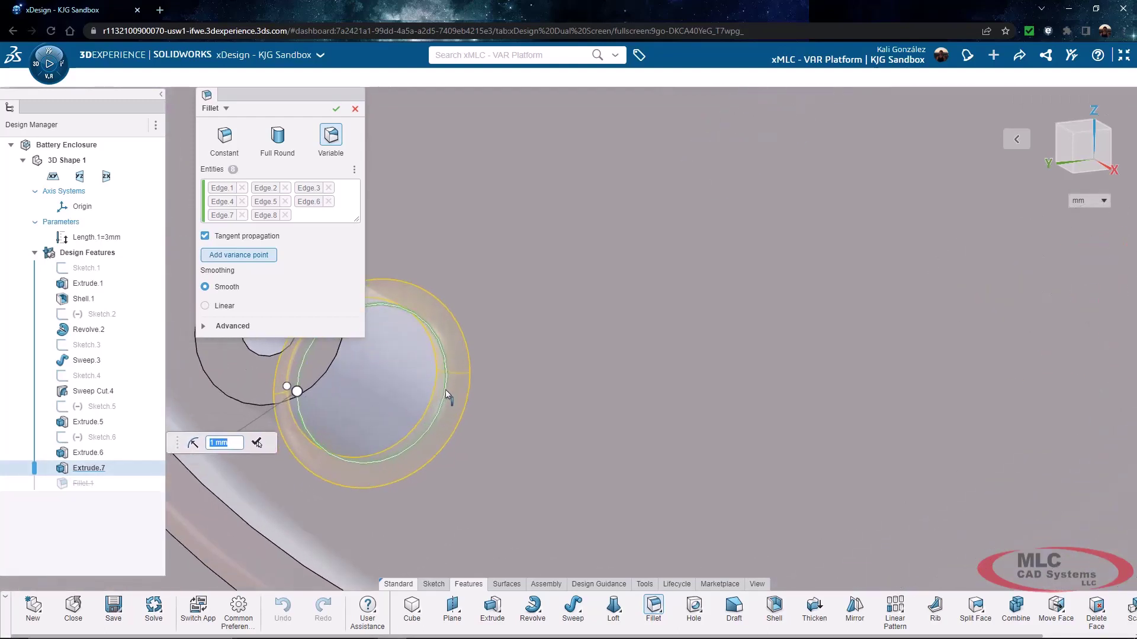
click(444, 390)
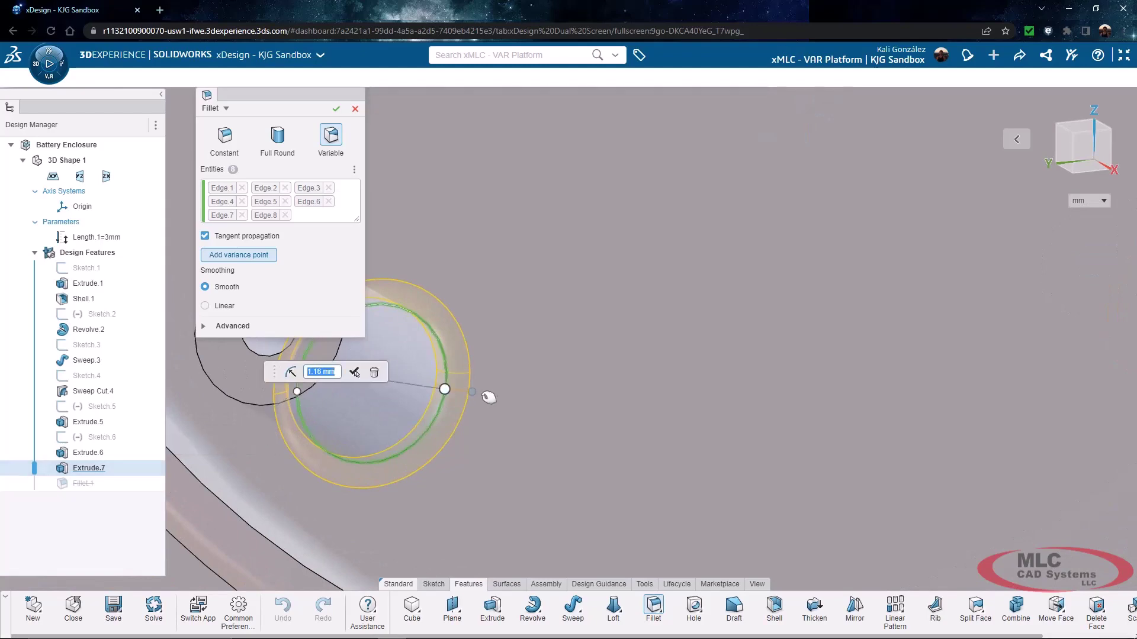
scroll(508, 394, down, 5)
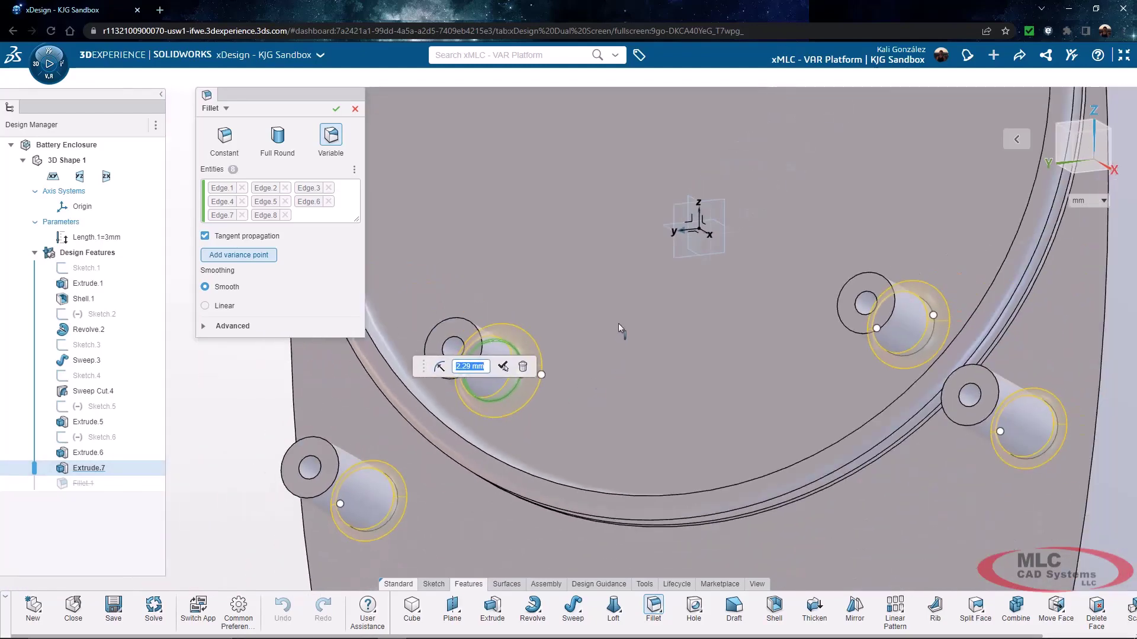
scroll(618, 323, down, 5)
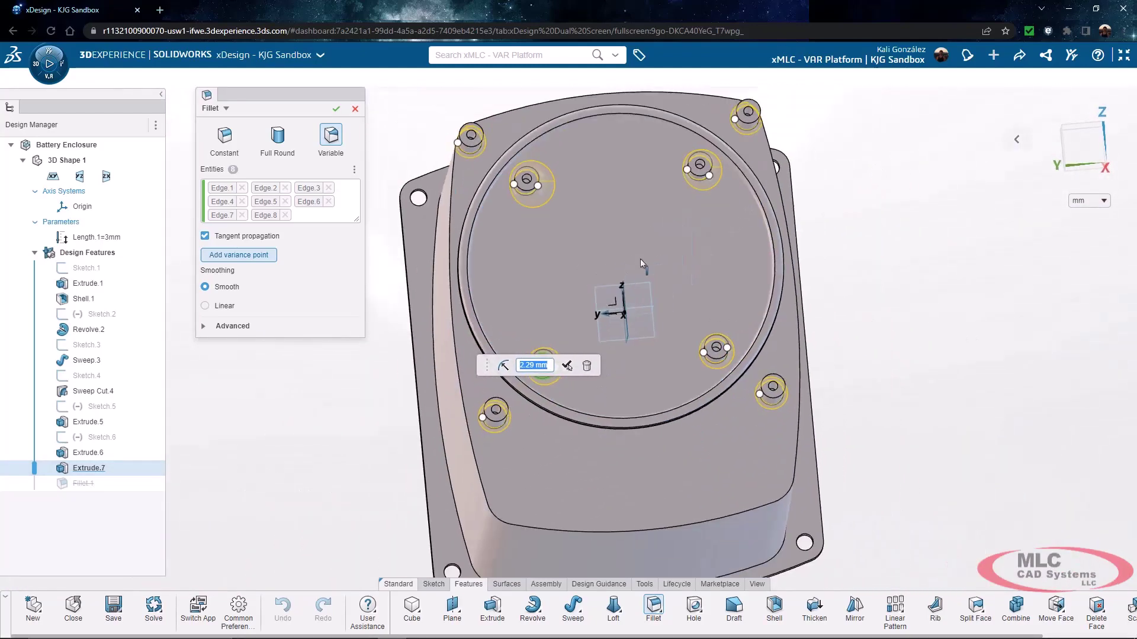
middle_drag(648, 259, 681, 262)
click(336, 109)
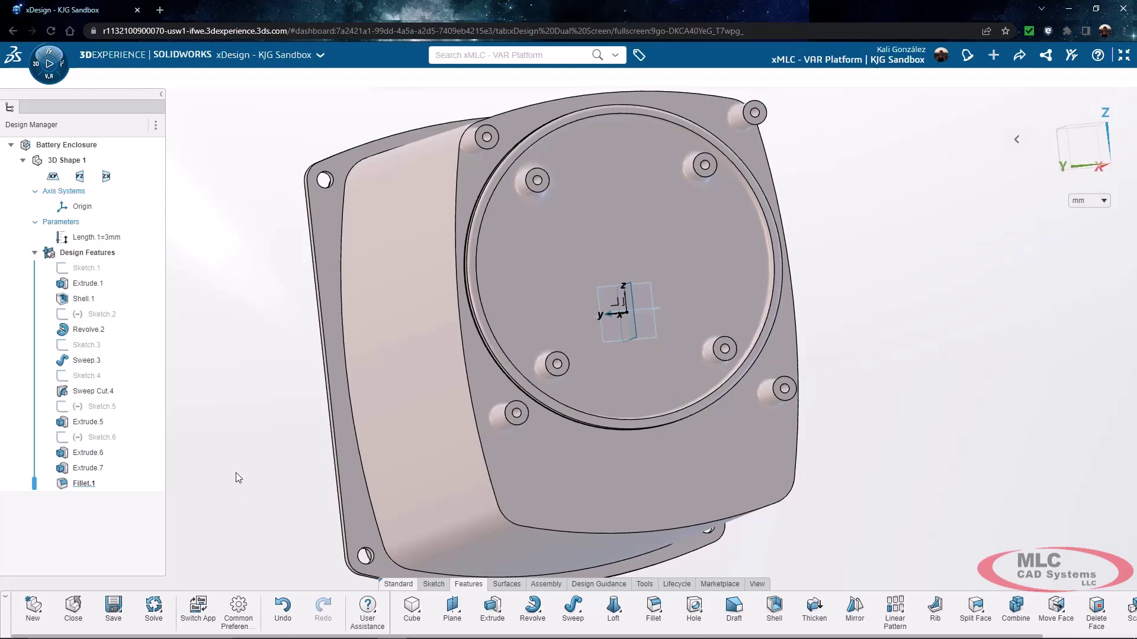
Step: Orbit the Battery Enclosure to inspect it, then snap it to a trimetric view
middle_drag(291, 494, 376, 358)
middle_drag(239, 335, 375, 316)
scroll(386, 322, down, 5)
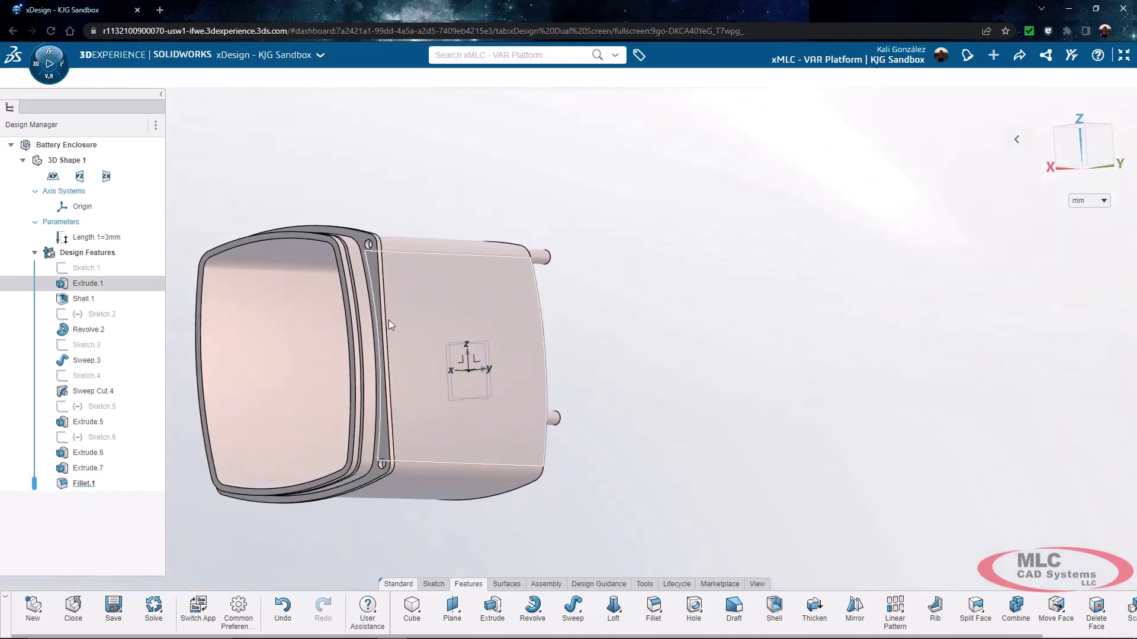
click(756, 584)
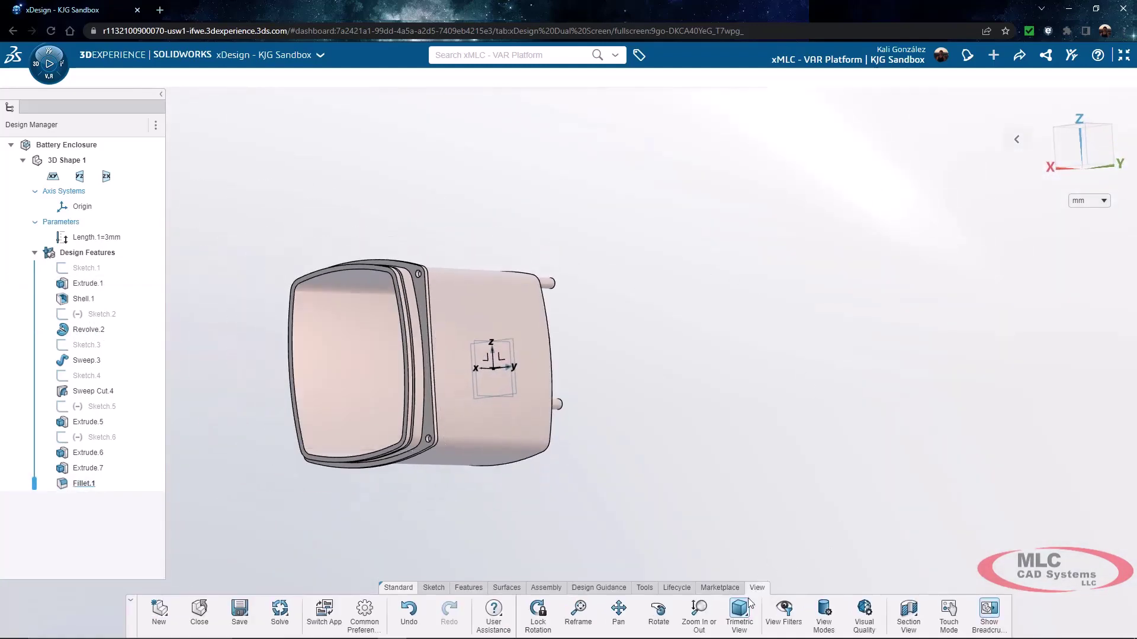
click(739, 611)
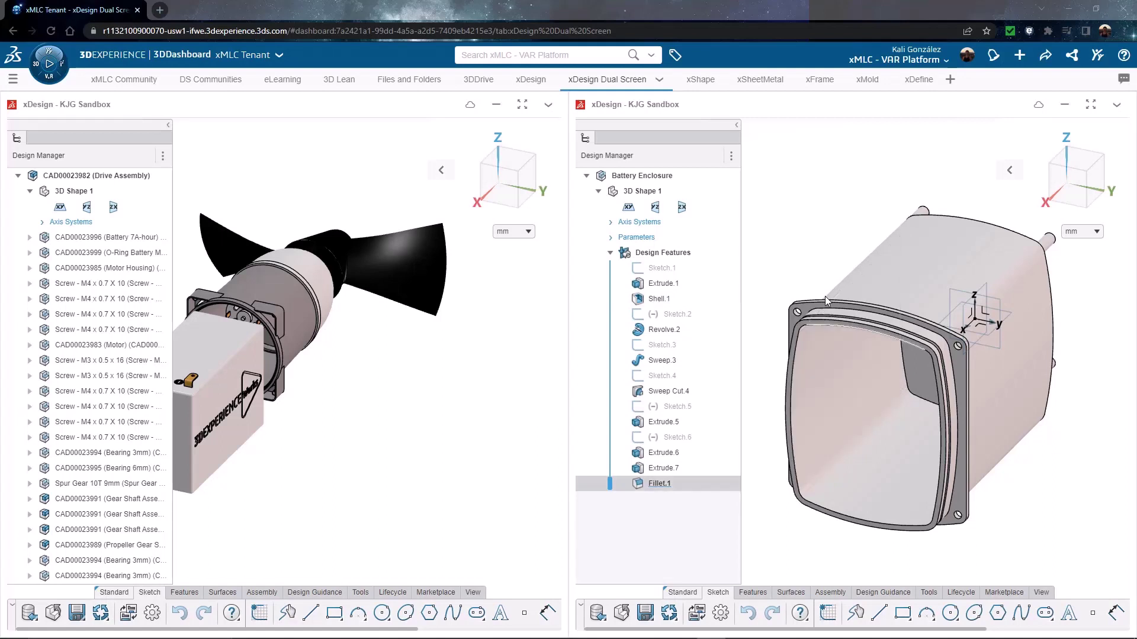
Step: Insert one Battery Enclosure instance into the Drive Assembly and maximize that window
drag(651, 175, 368, 428)
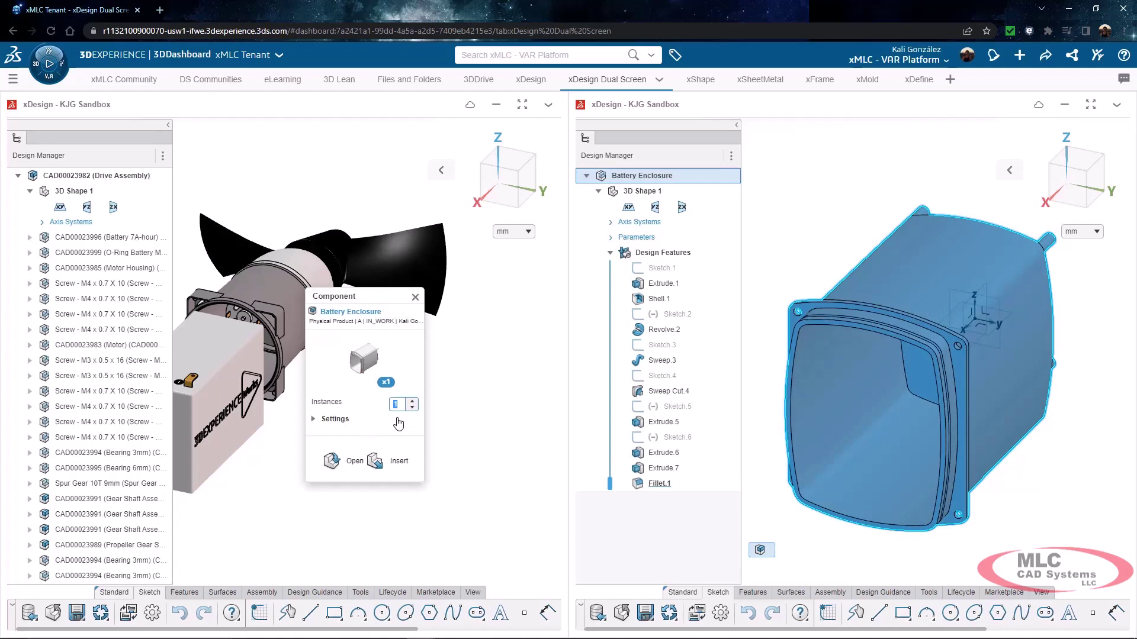
click(394, 463)
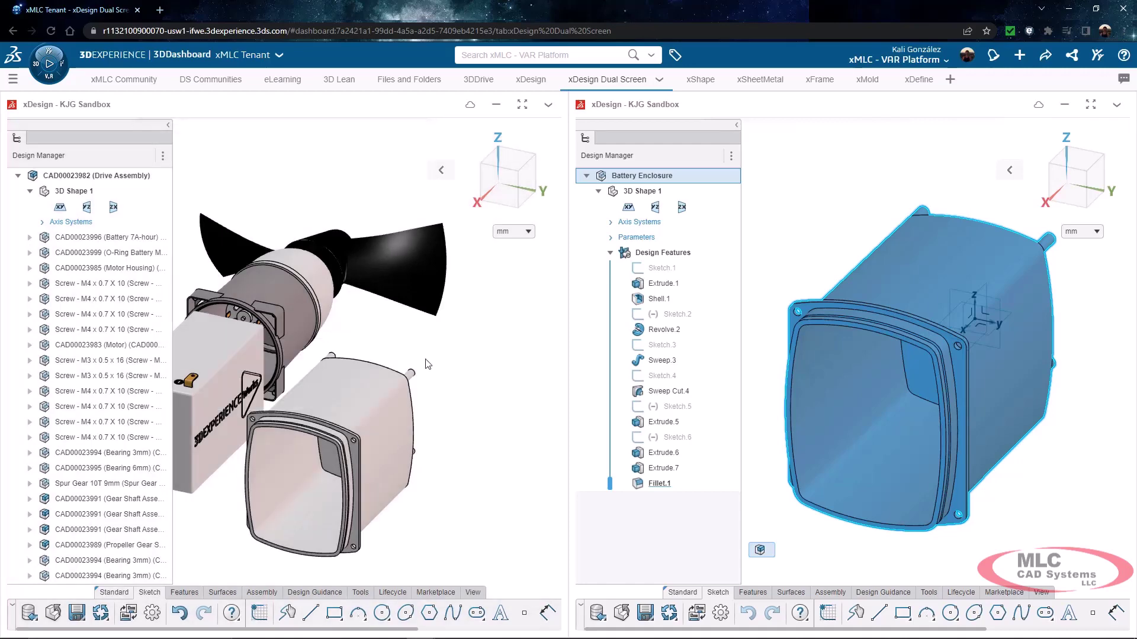
click(523, 106)
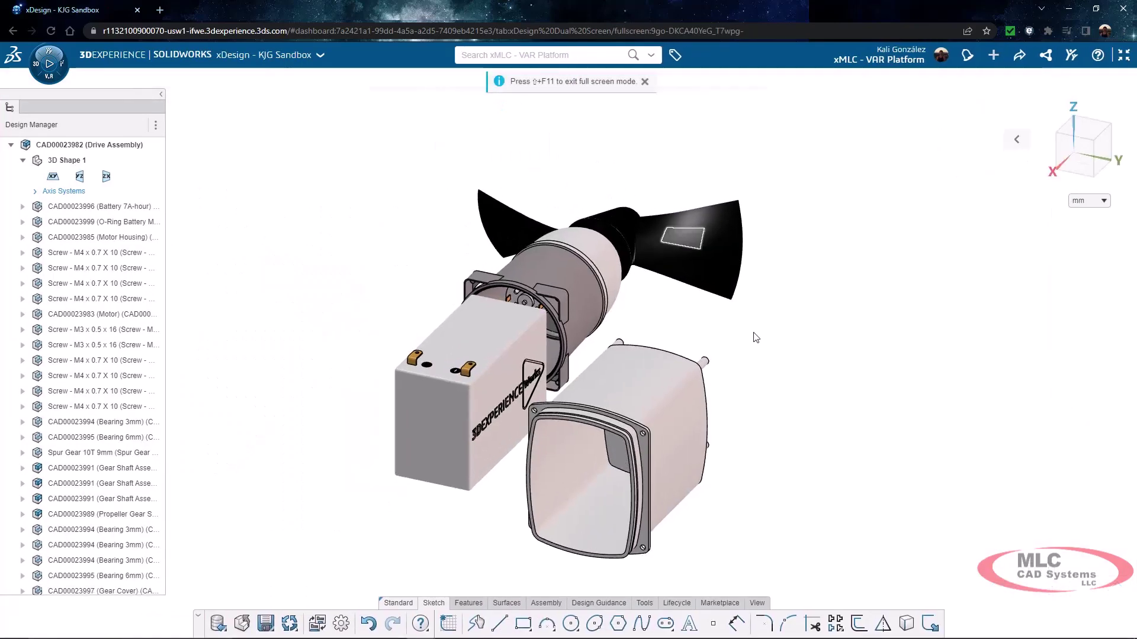
Step: Start an import and choose Sea Scooter PCB.emn as the board outline file
middle_drag(786, 380, 603, 381)
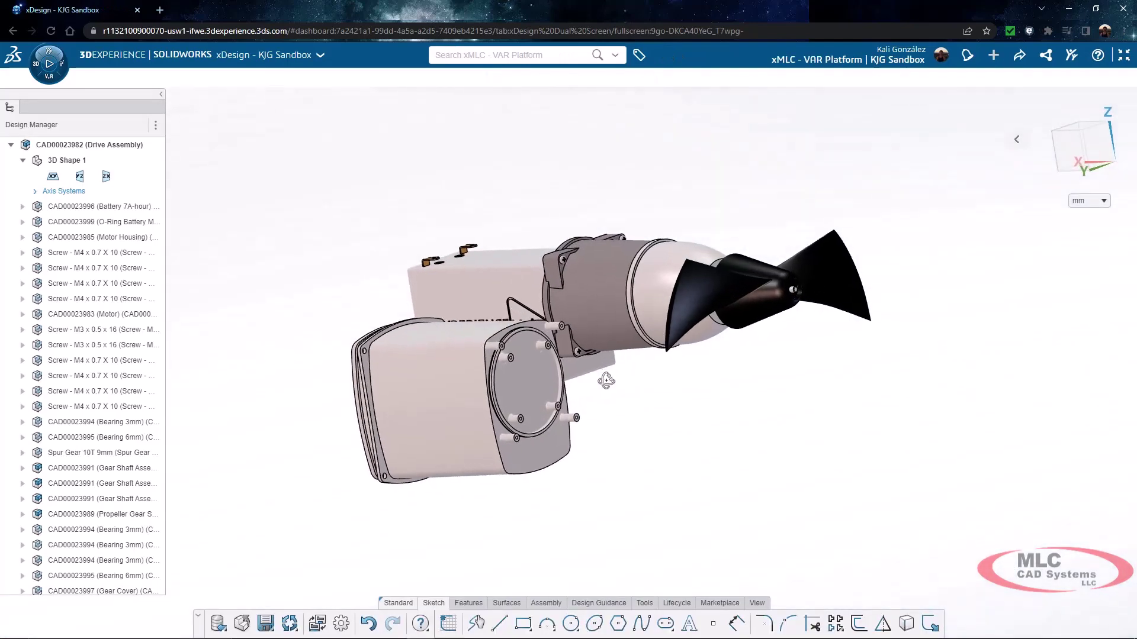
click(227, 633)
click(237, 602)
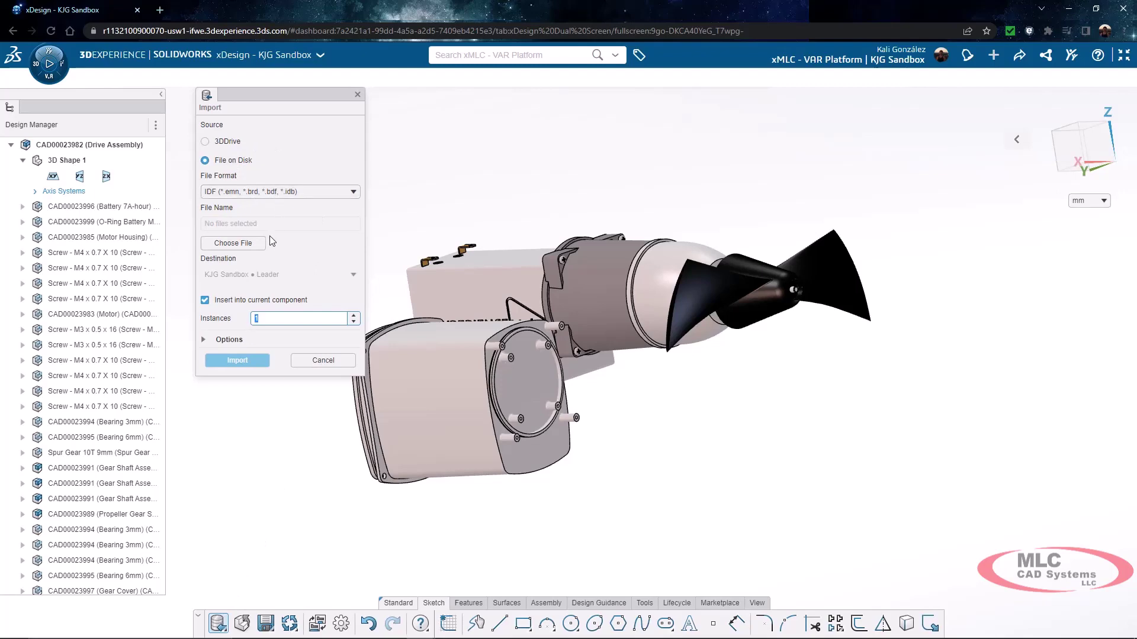
click(254, 247)
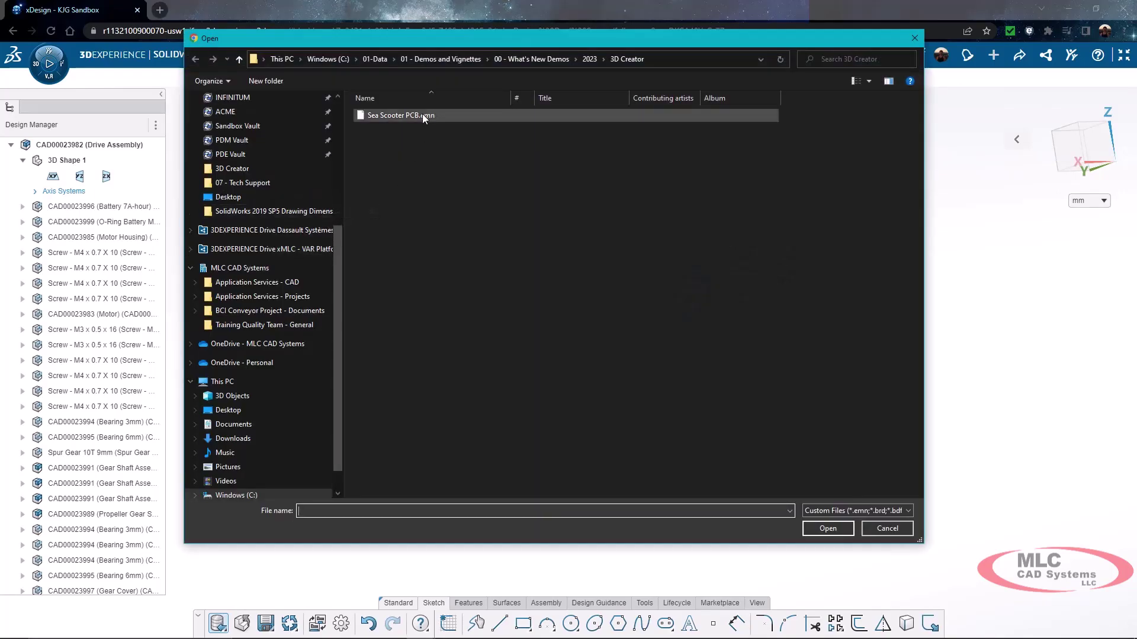
click(415, 115)
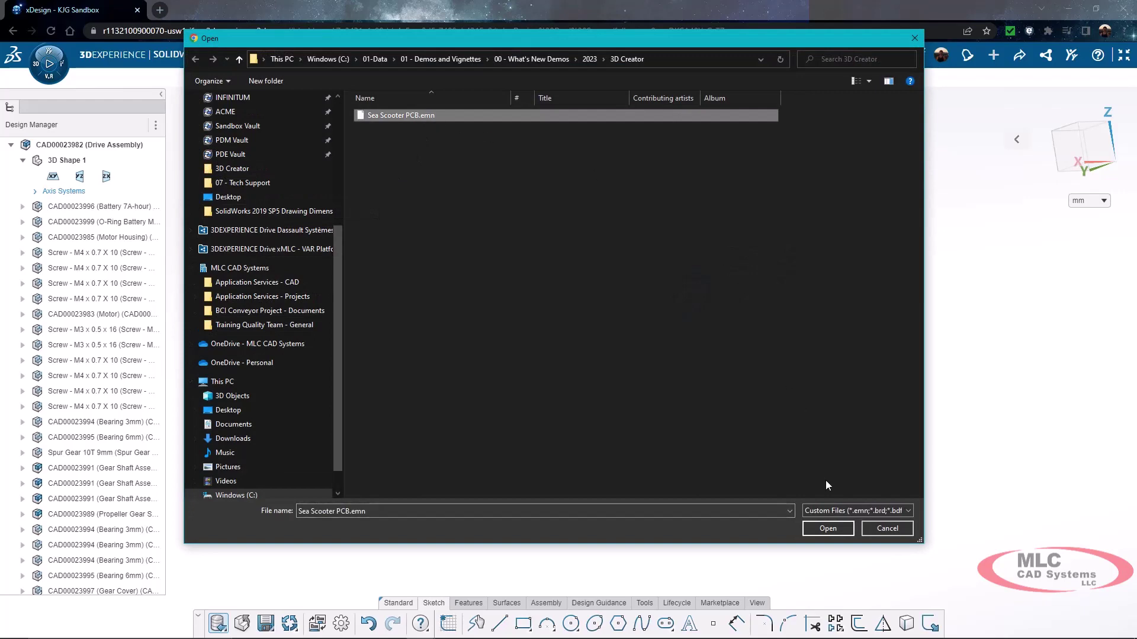
click(827, 528)
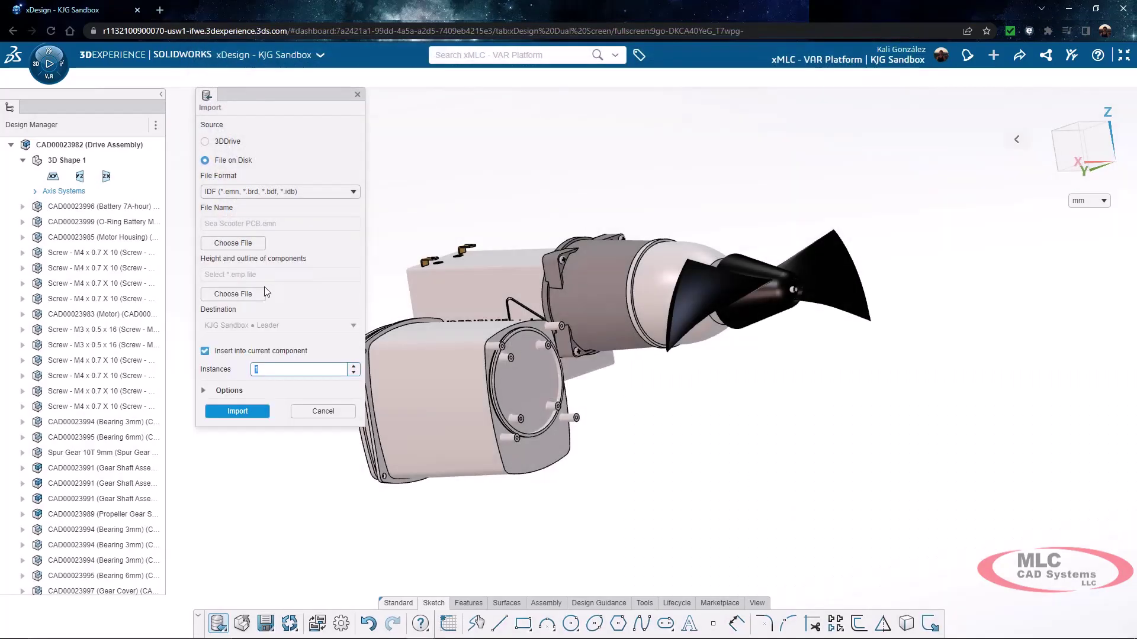
Step: Choose Sea Scooter PCB.emp as the component file and import the PCB
click(239, 294)
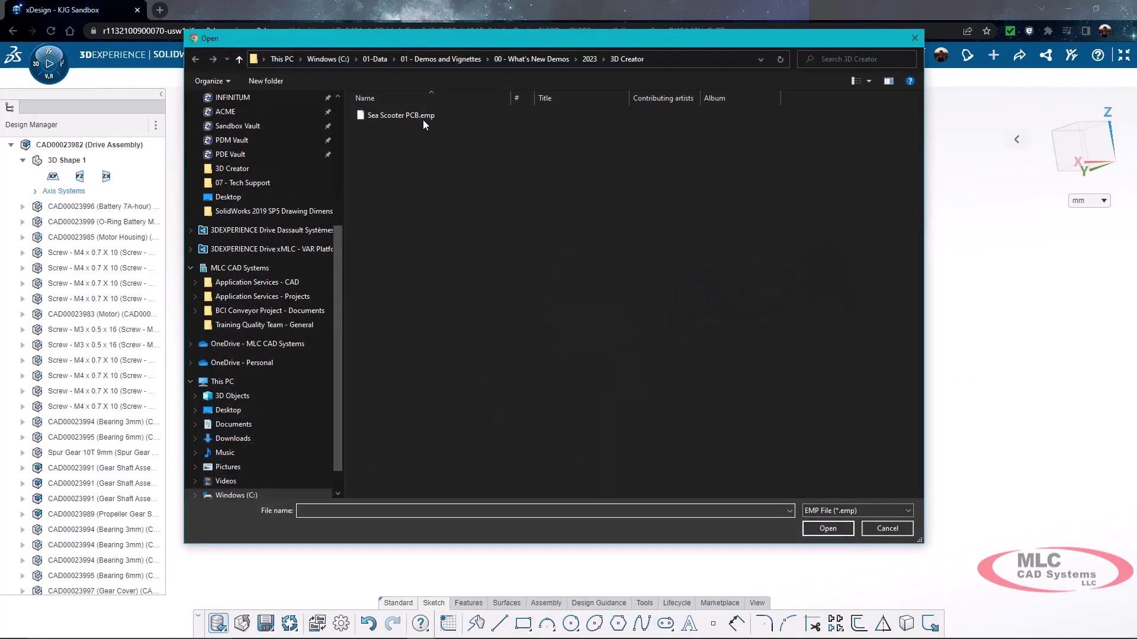
click(422, 116)
click(827, 528)
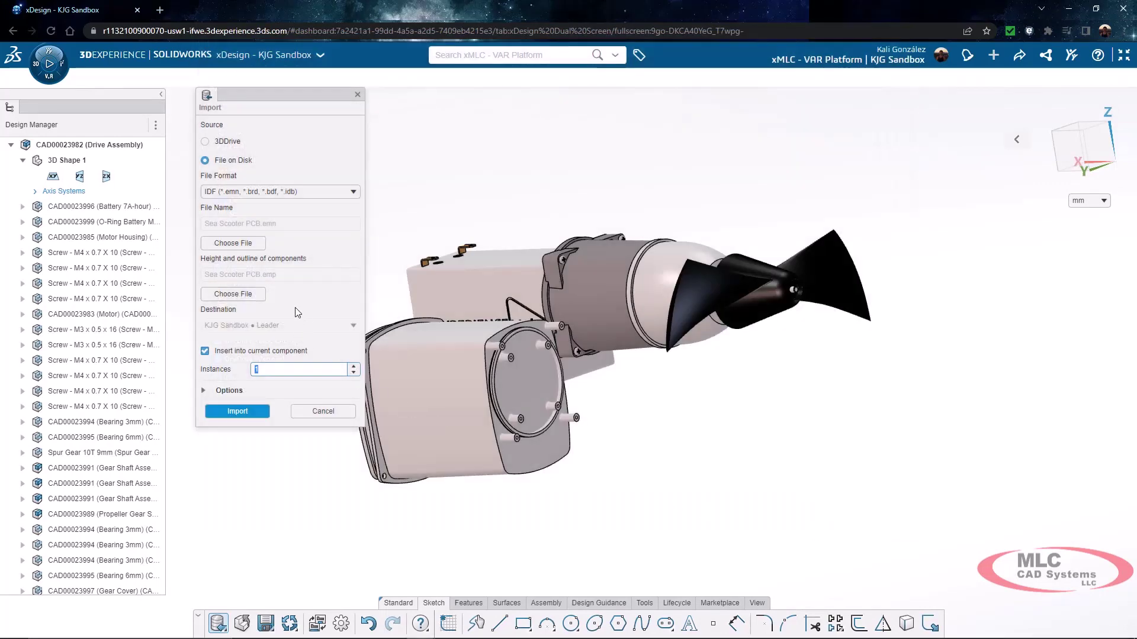
click(238, 412)
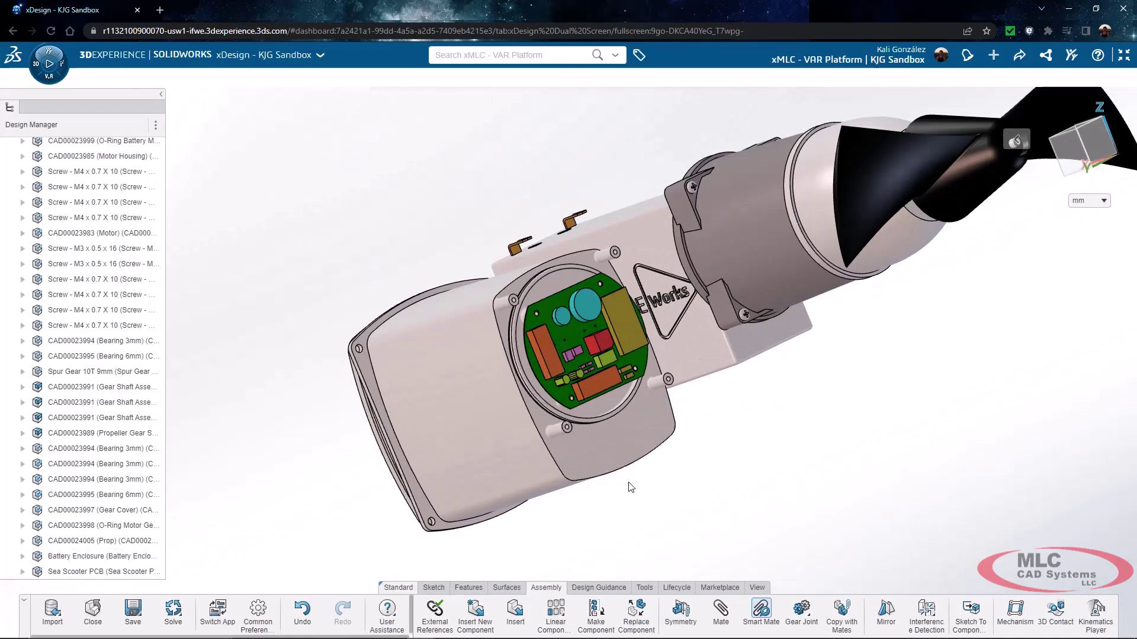
Step: Zoom in to check the imported PCB inside the battery enclosure
scroll(671, 416, up, 3)
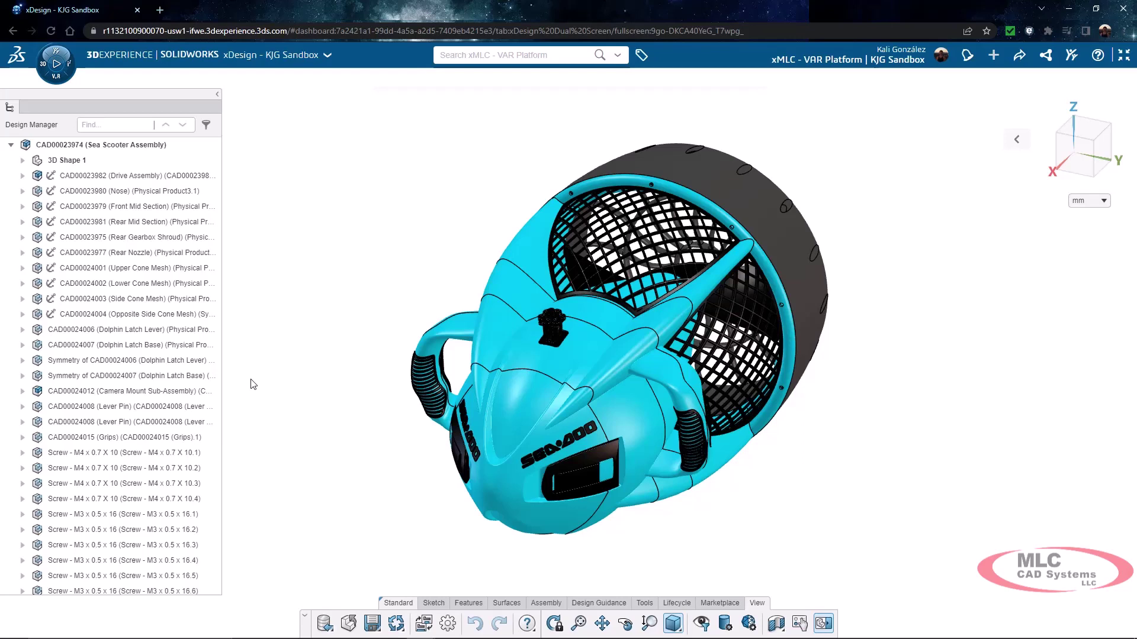
Step: Open camera mount part CAD00024009 from Camera Mount Sub-Assembly CAD00024012 for editing
click(188, 394)
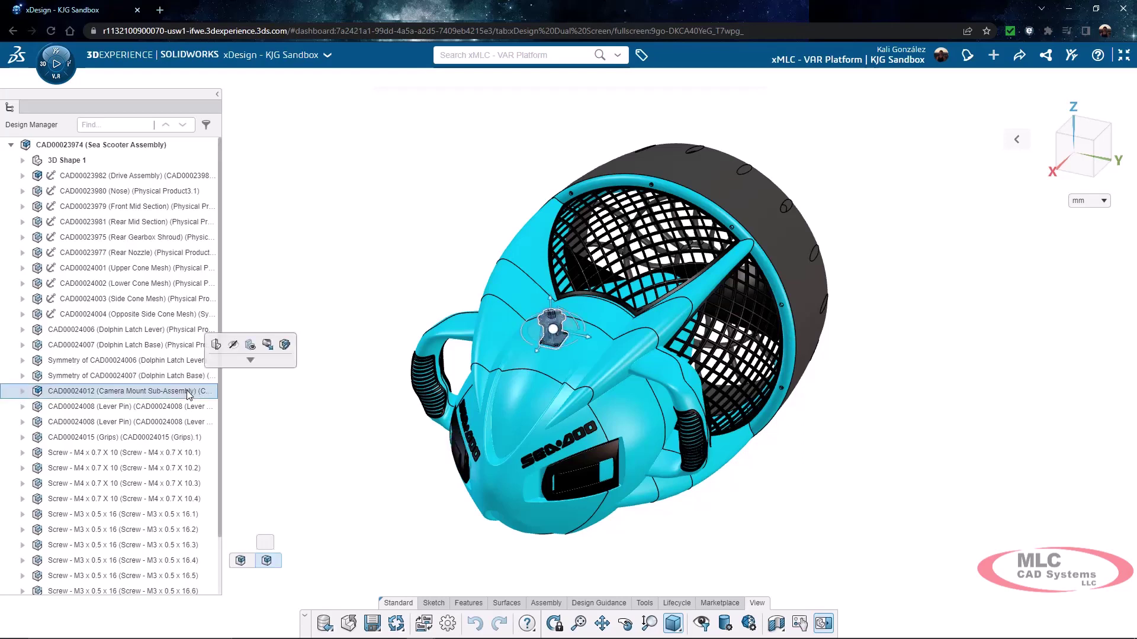
click(250, 360)
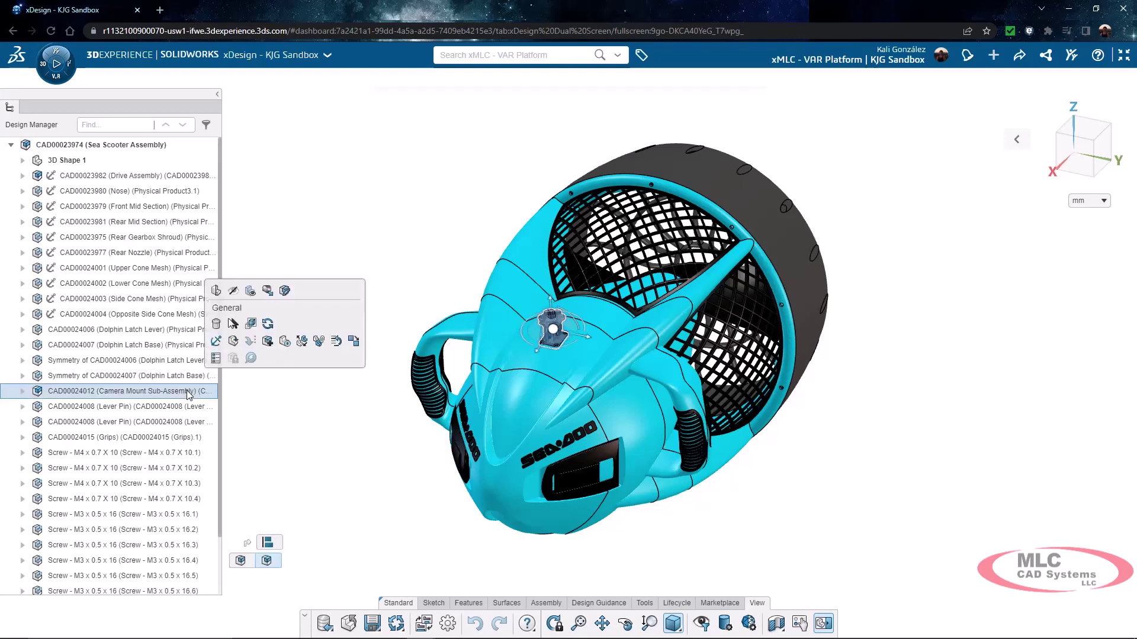
click(235, 342)
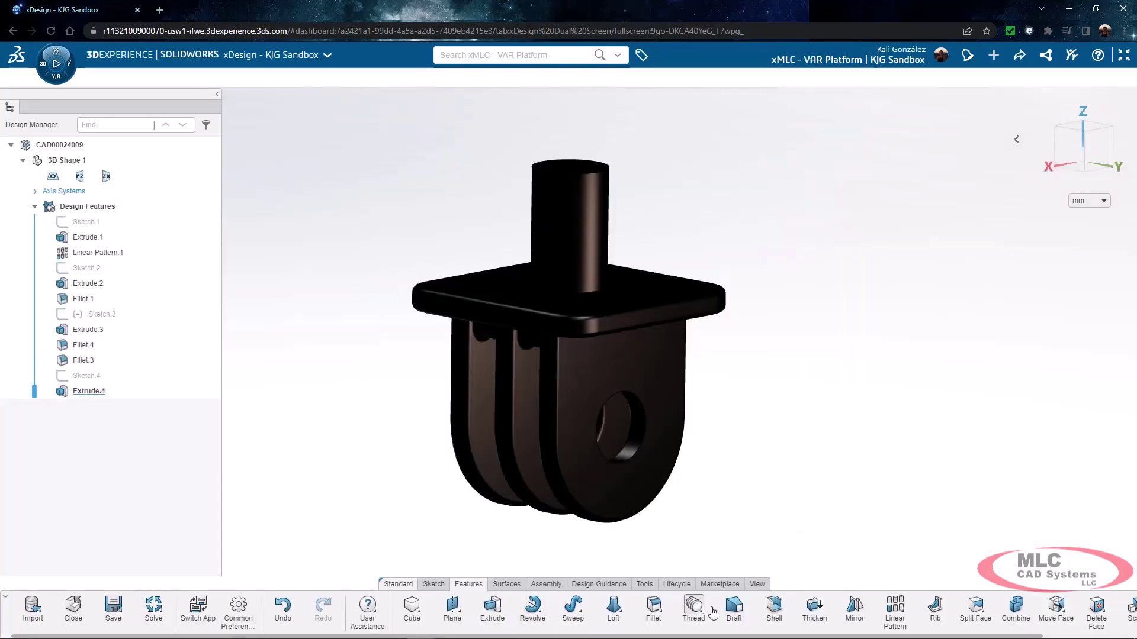
Step: Add a 1/4-20 ASME Inch physical thread from the stud's top rim to the base face
click(703, 617)
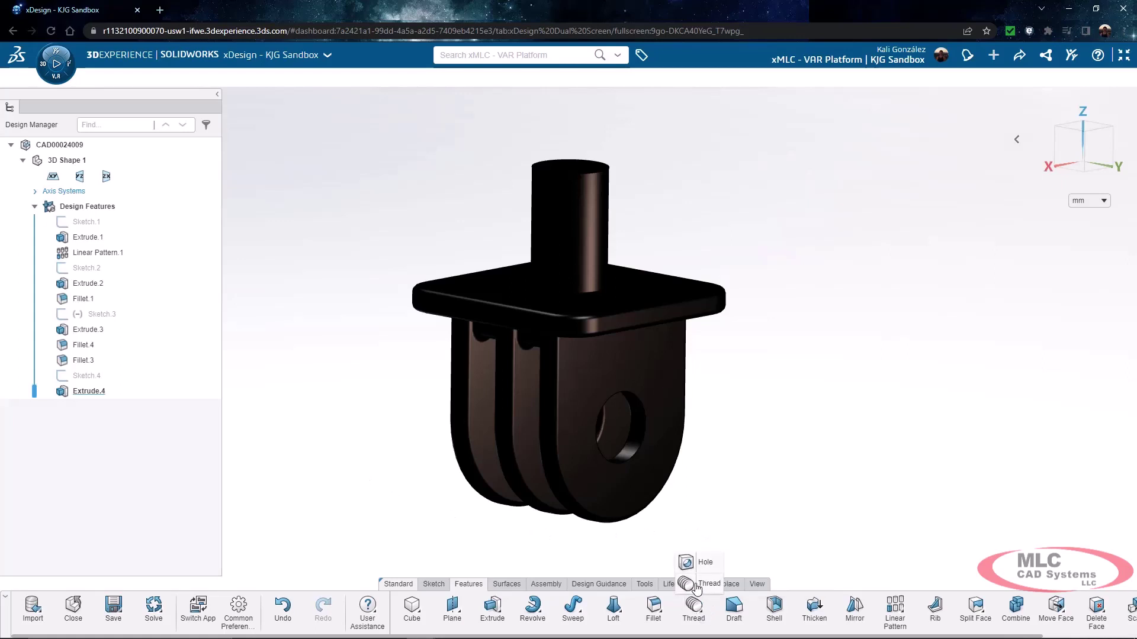
click(699, 585)
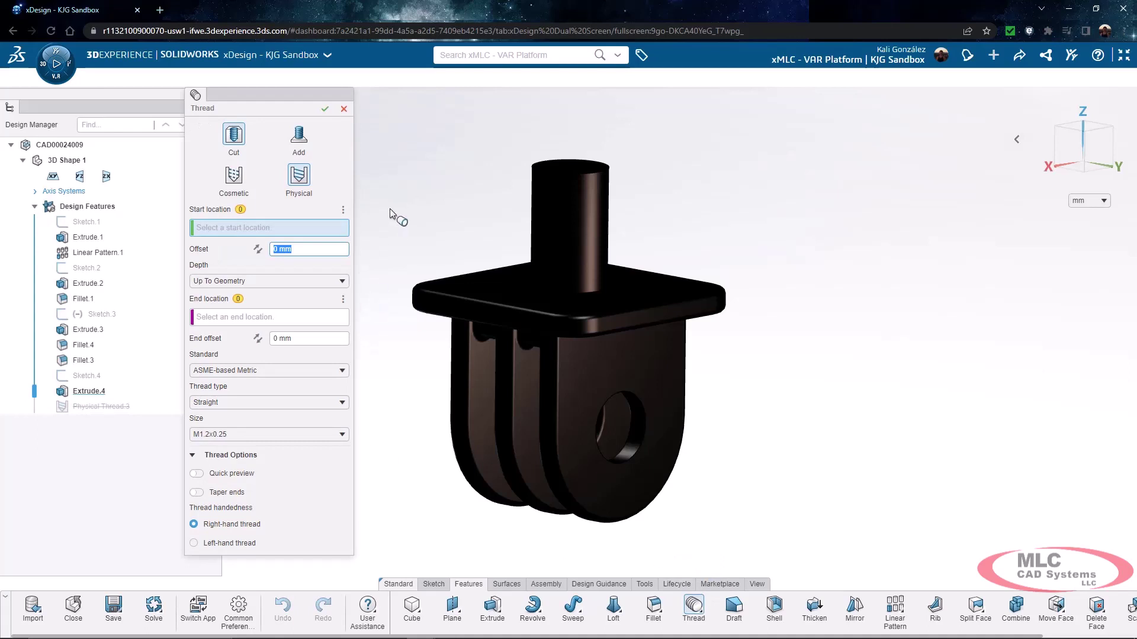
click(598, 177)
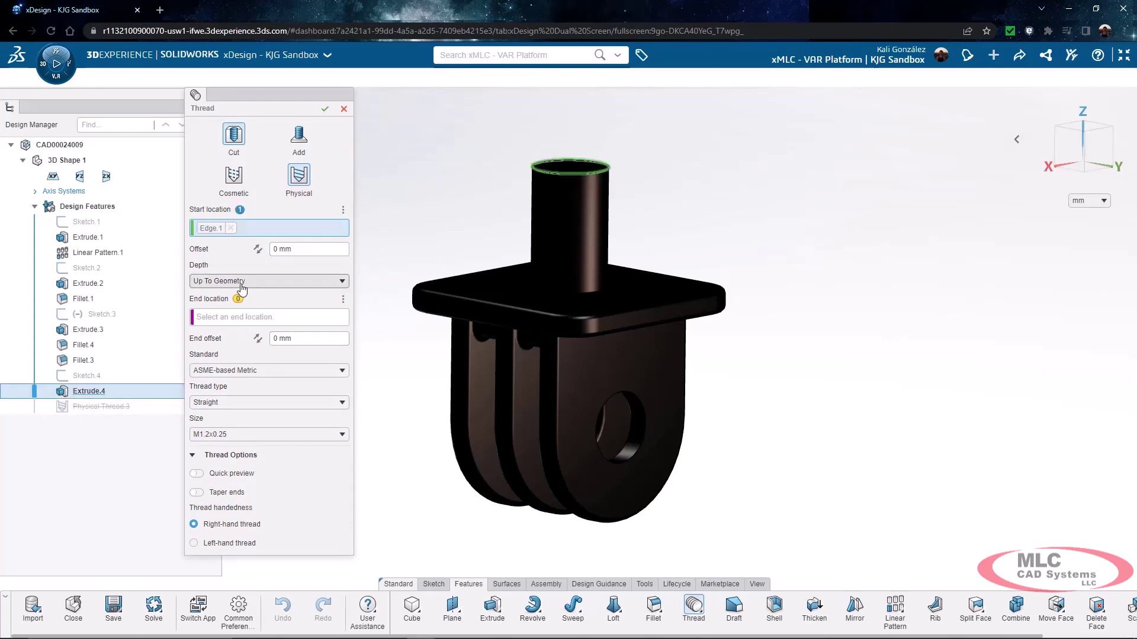
click(260, 320)
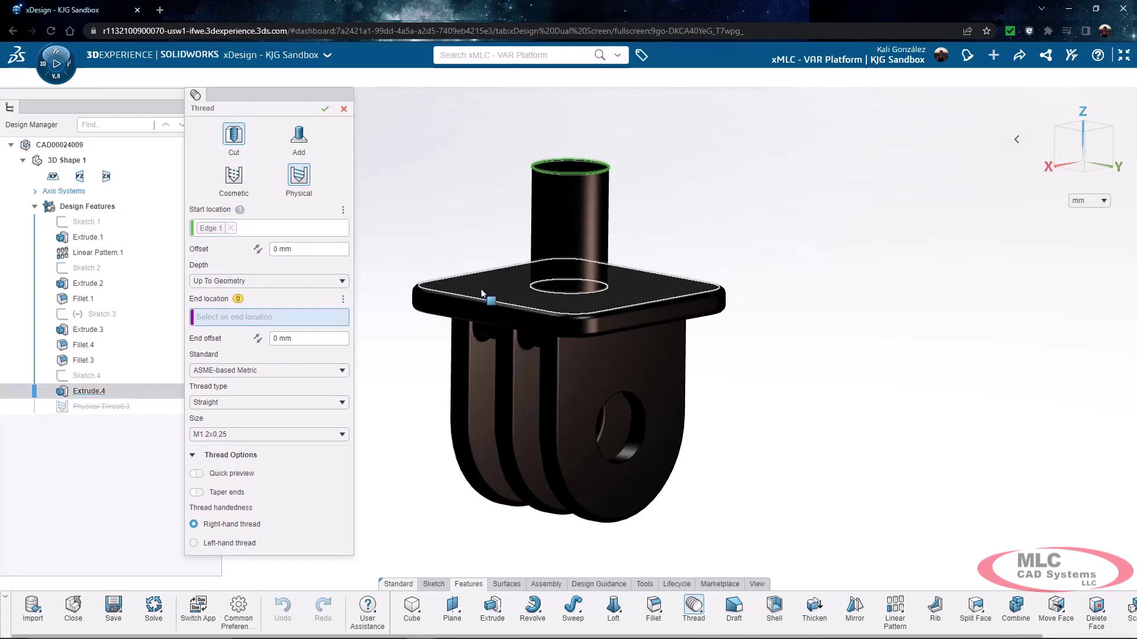
click(481, 290)
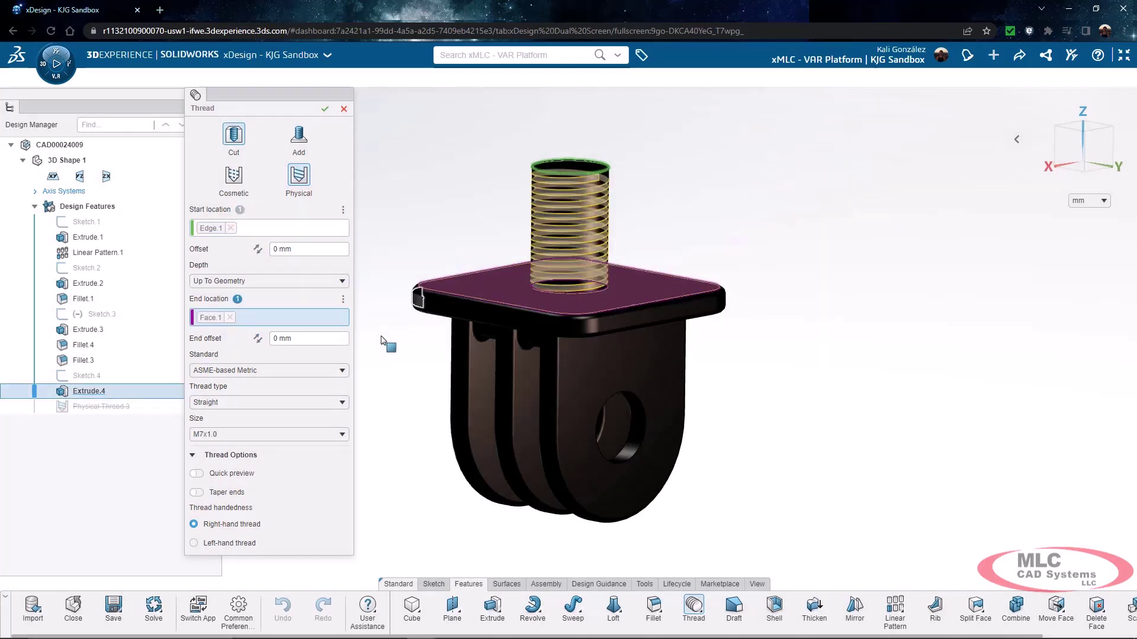
click(343, 372)
click(321, 386)
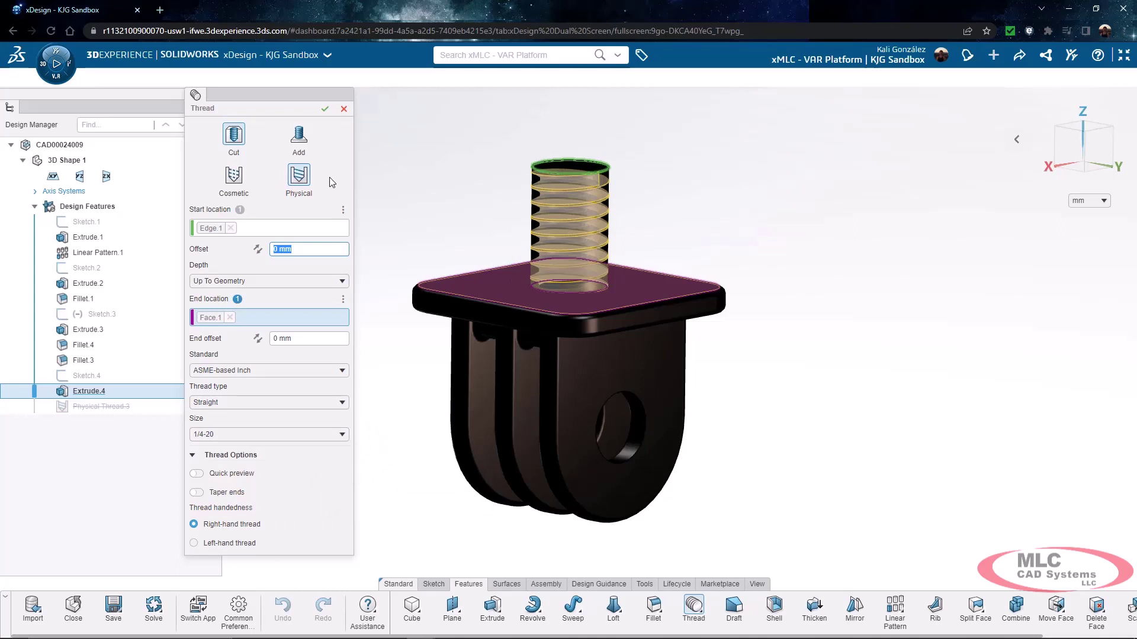
click(325, 109)
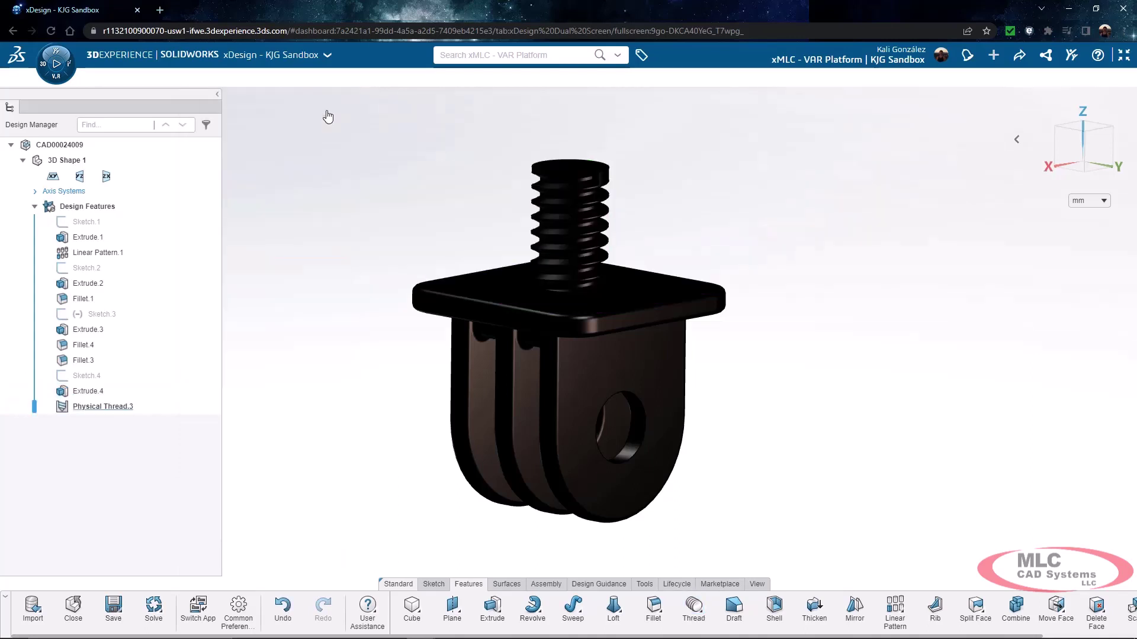
Step: Orbit the camera mount to inspect the new thread
middle_drag(403, 208, 393, 213)
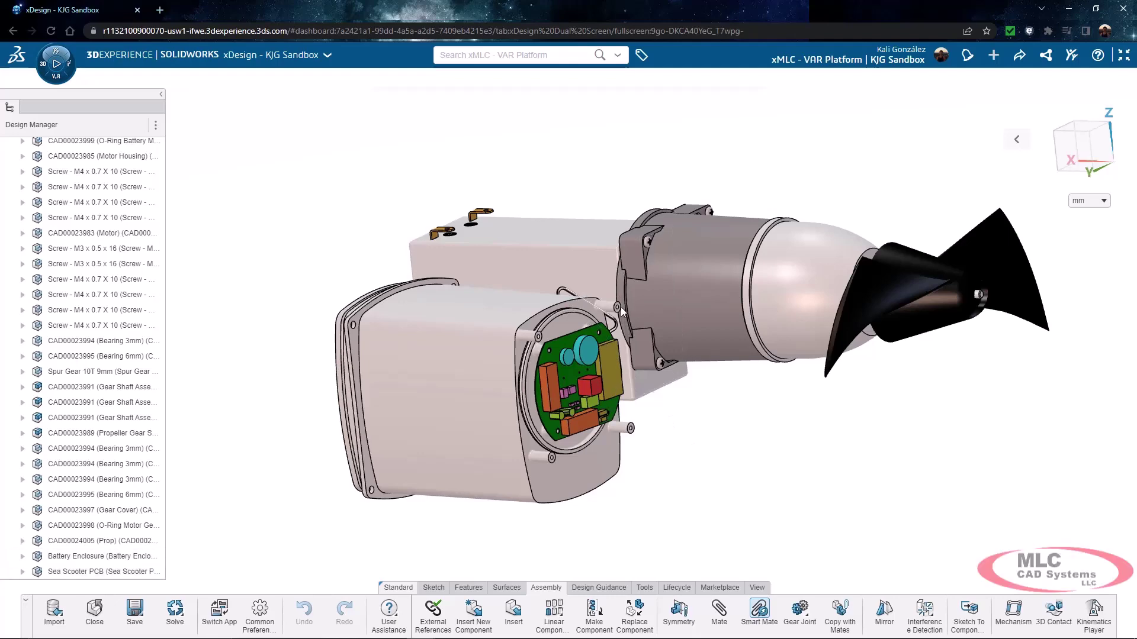
Step: Mate the screw's cylindrical face concentric with the enclosure boss, then fit the assembly in view
scroll(559, 341, down, 8)
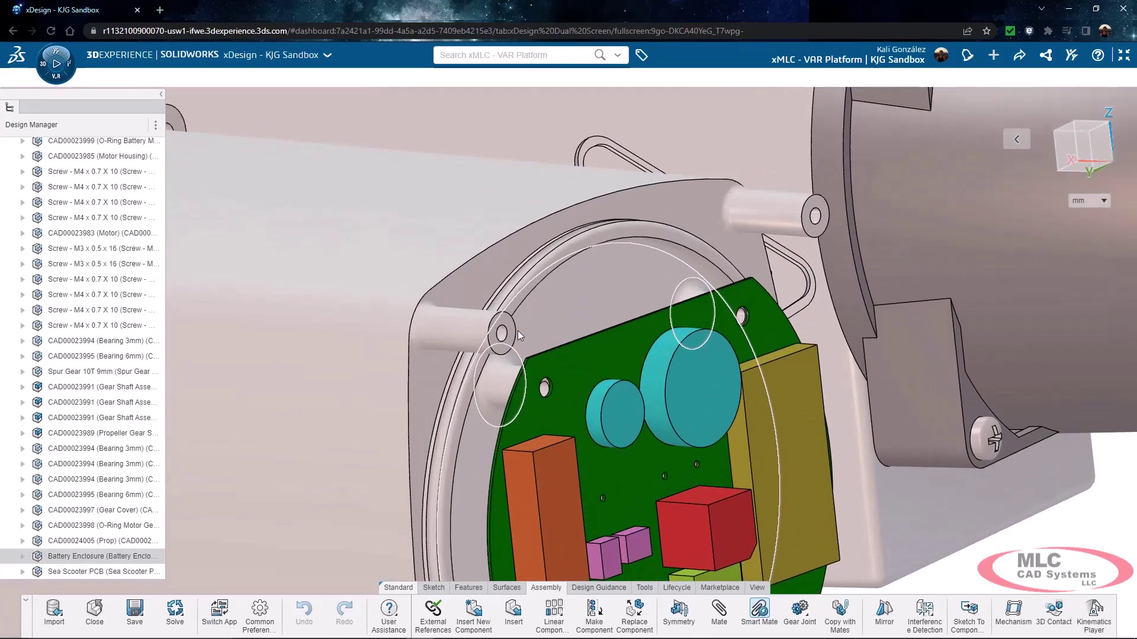
scroll(517, 330, up, 2)
click(498, 336)
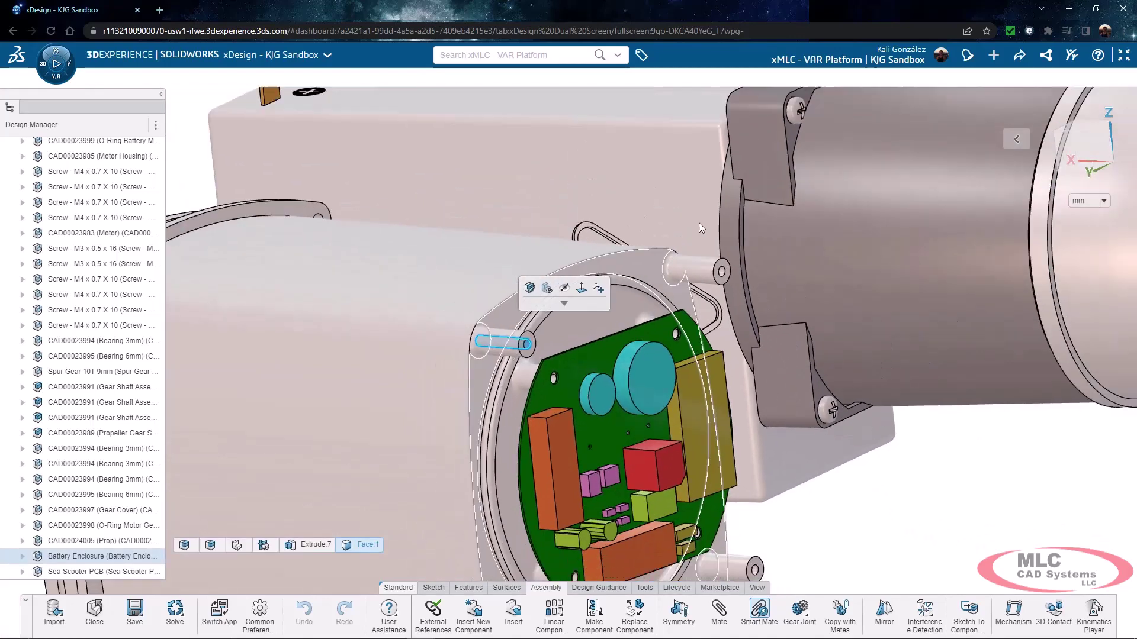
scroll(758, 155, up, 2)
scroll(750, 159, down, 2)
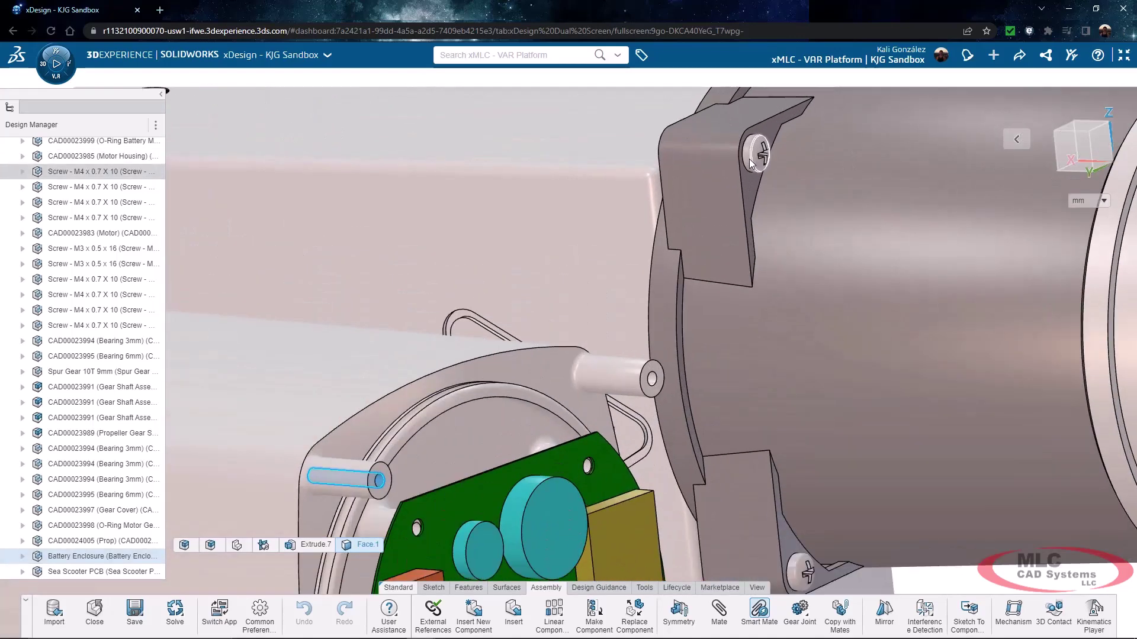
click(747, 159)
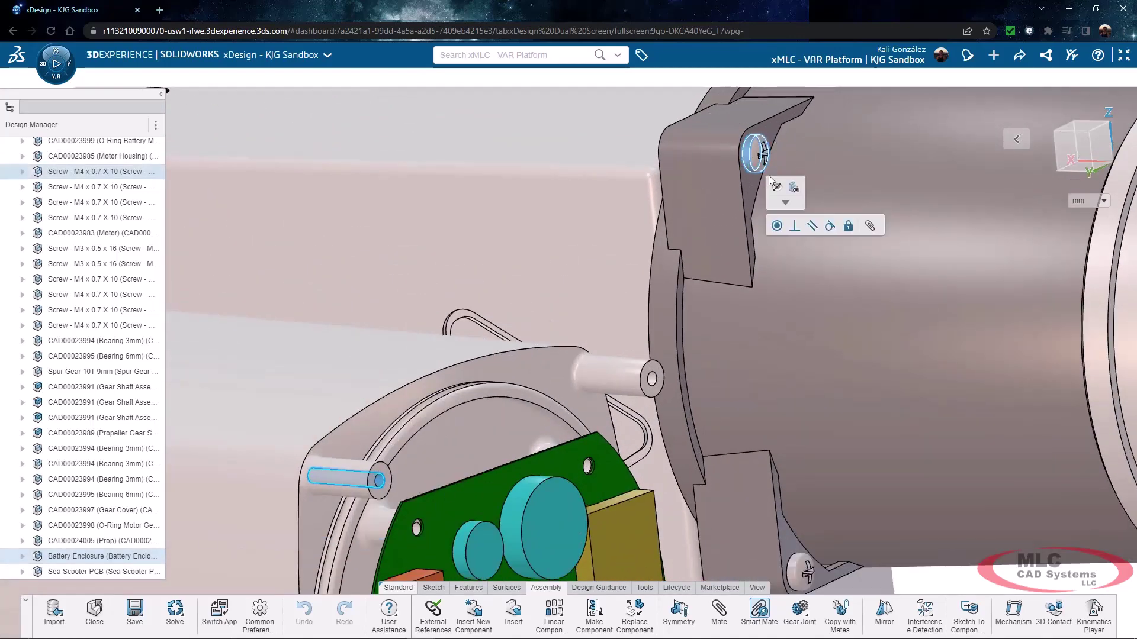
click(777, 226)
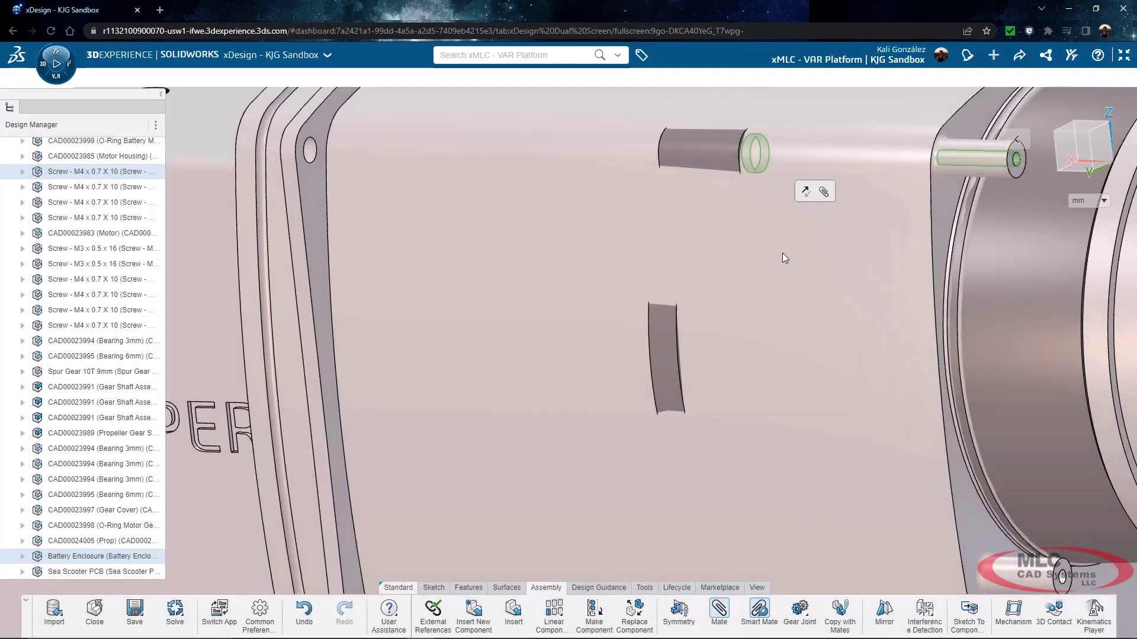
key(f)
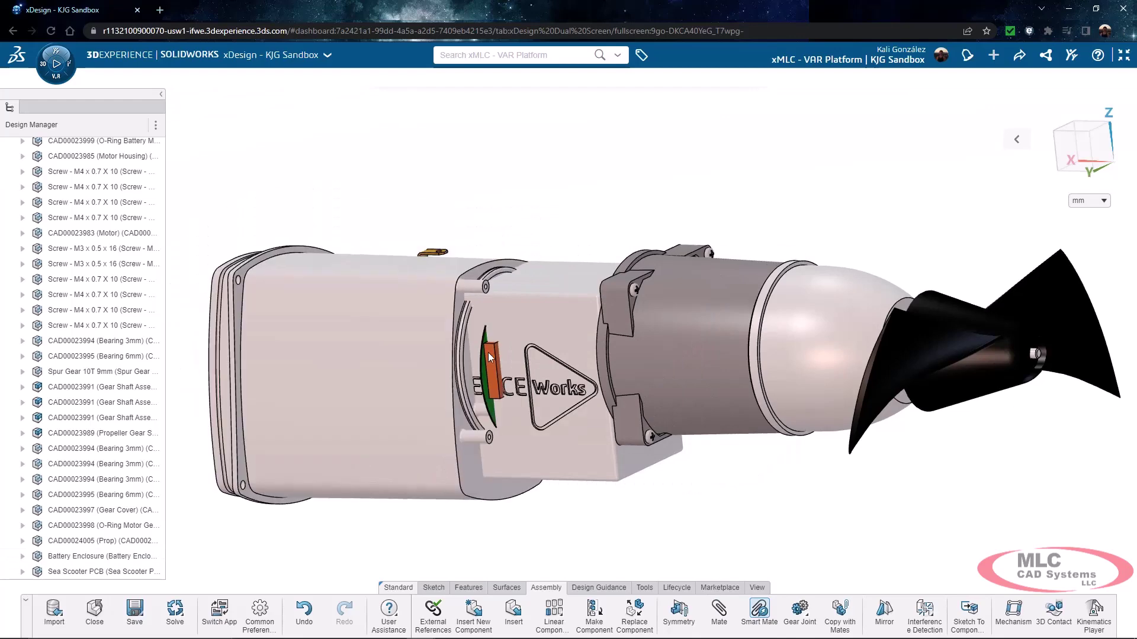
Step: Mate the enclosure's hinge hole face coincident with the motor housing bracket face
scroll(495, 293, up, 5)
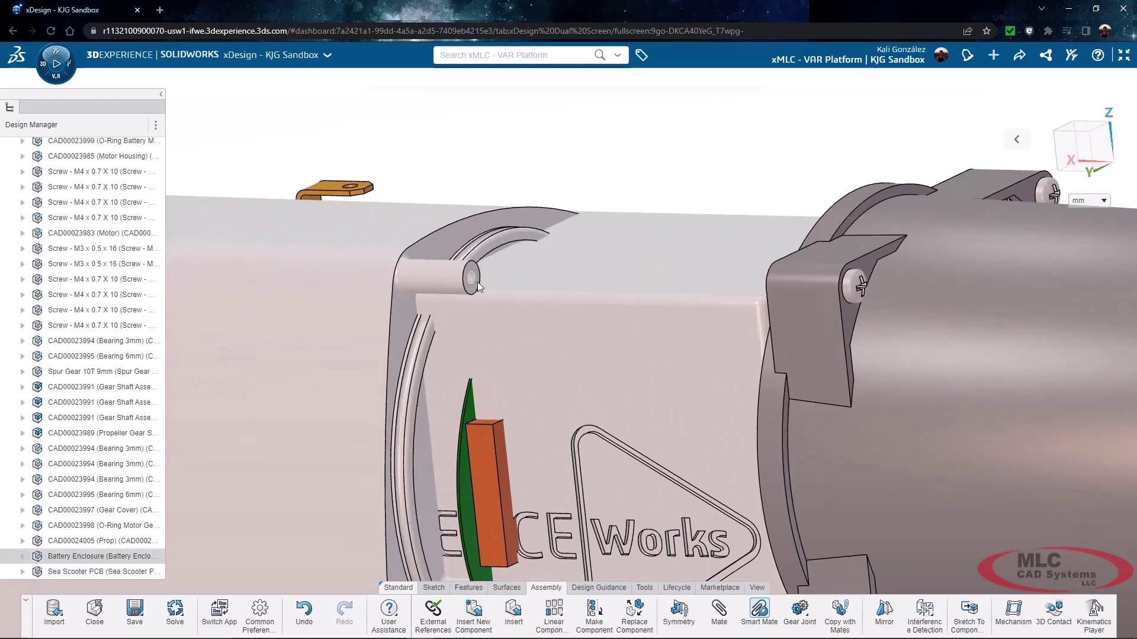
click(471, 287)
middle_drag(503, 294, 759, 326)
scroll(767, 318, up, 3)
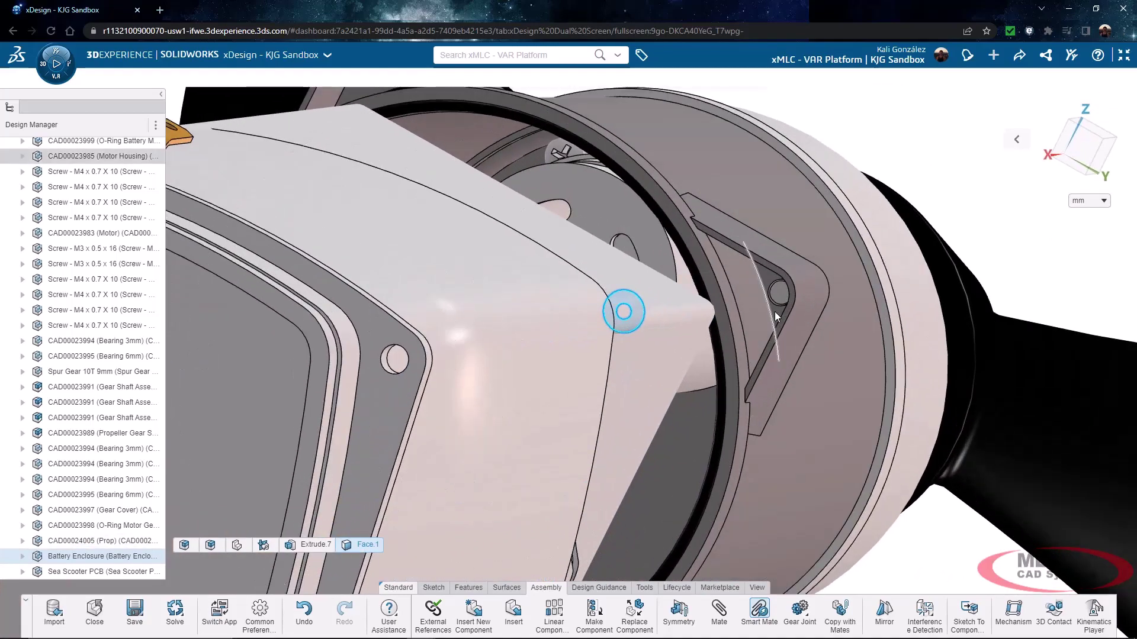
click(778, 314)
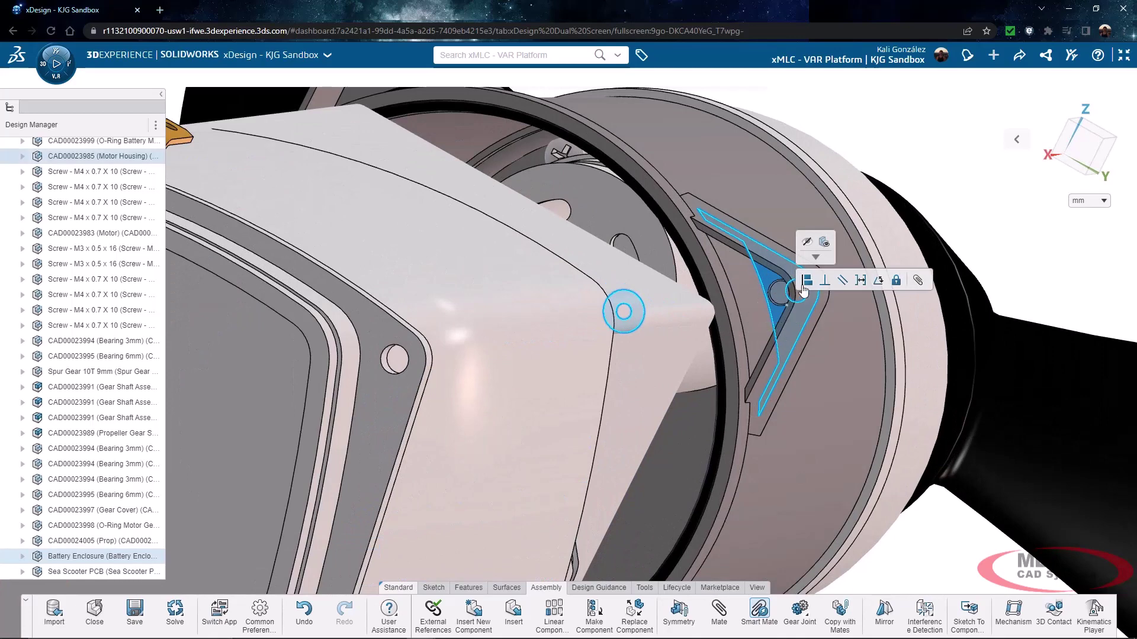
click(806, 283)
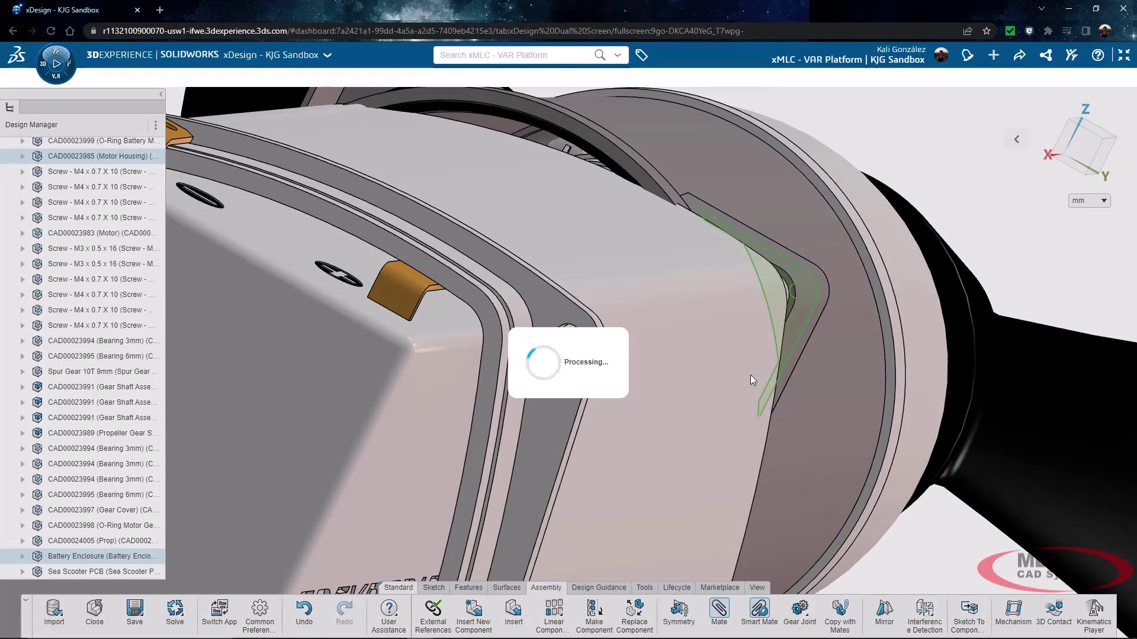
Step: Orbit out and turn the scooter to view the whole body
scroll(753, 372, down, 5)
middle_drag(753, 369, 691, 377)
scroll(658, 387, down, 5)
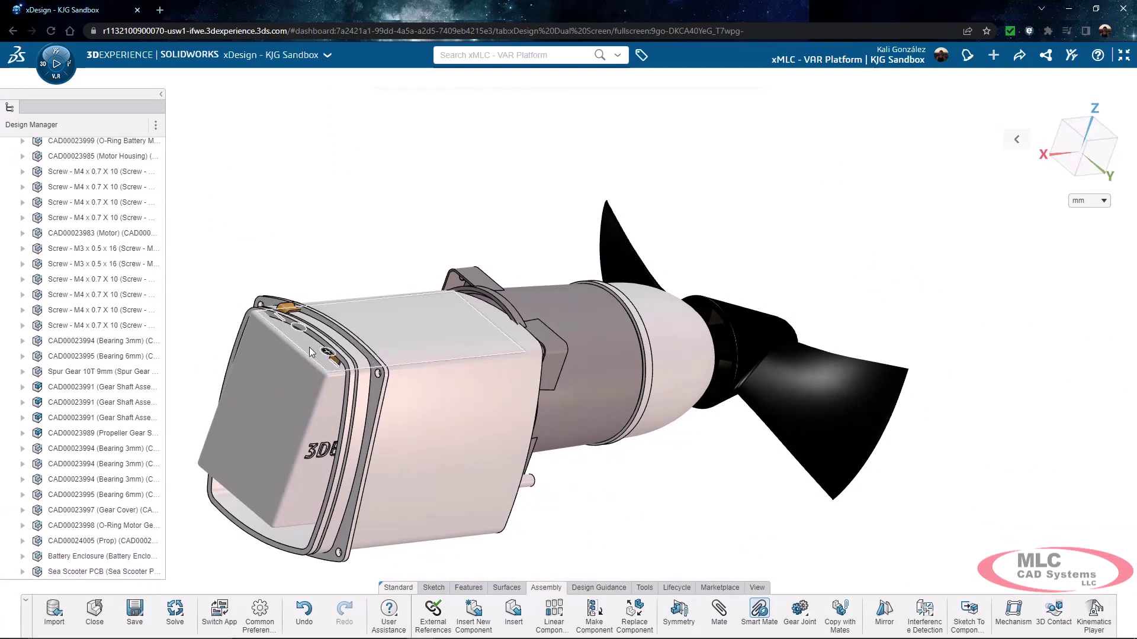
middle_drag(309, 352, 355, 352)
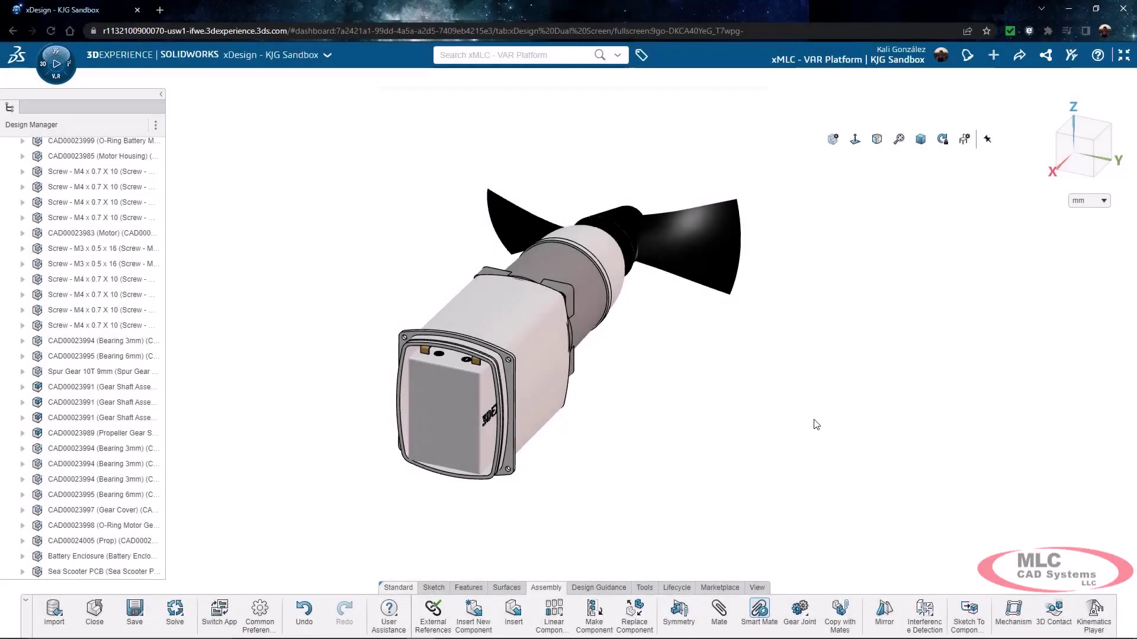
Step: Undo a stray action and start Copy with Mates on the red 3mm bearing
click(758, 588)
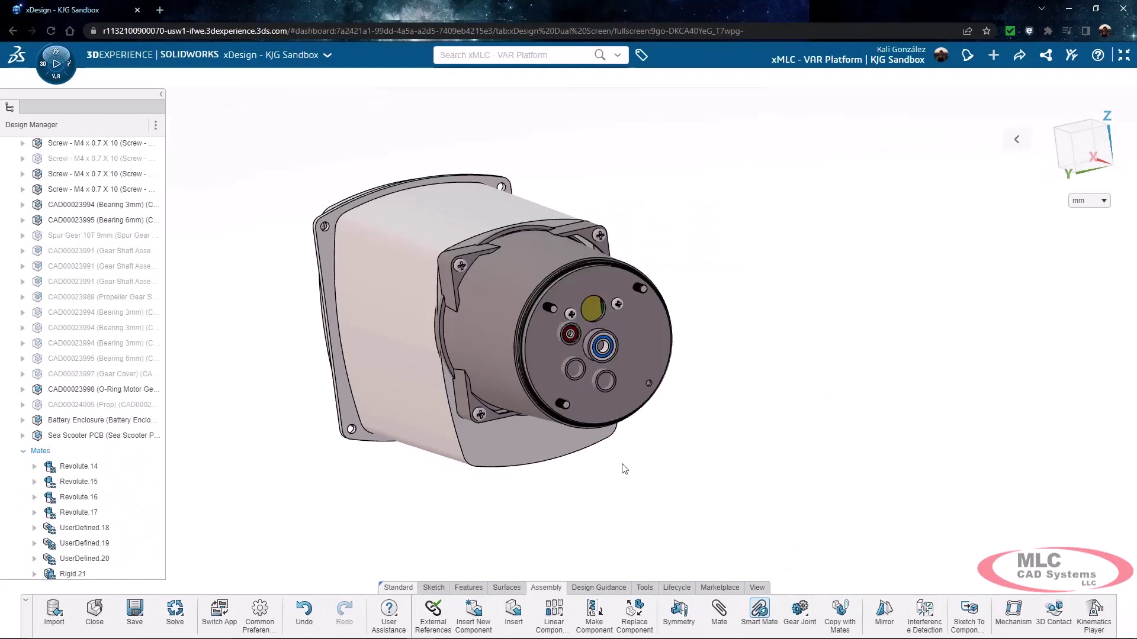
scroll(578, 342, up, 5)
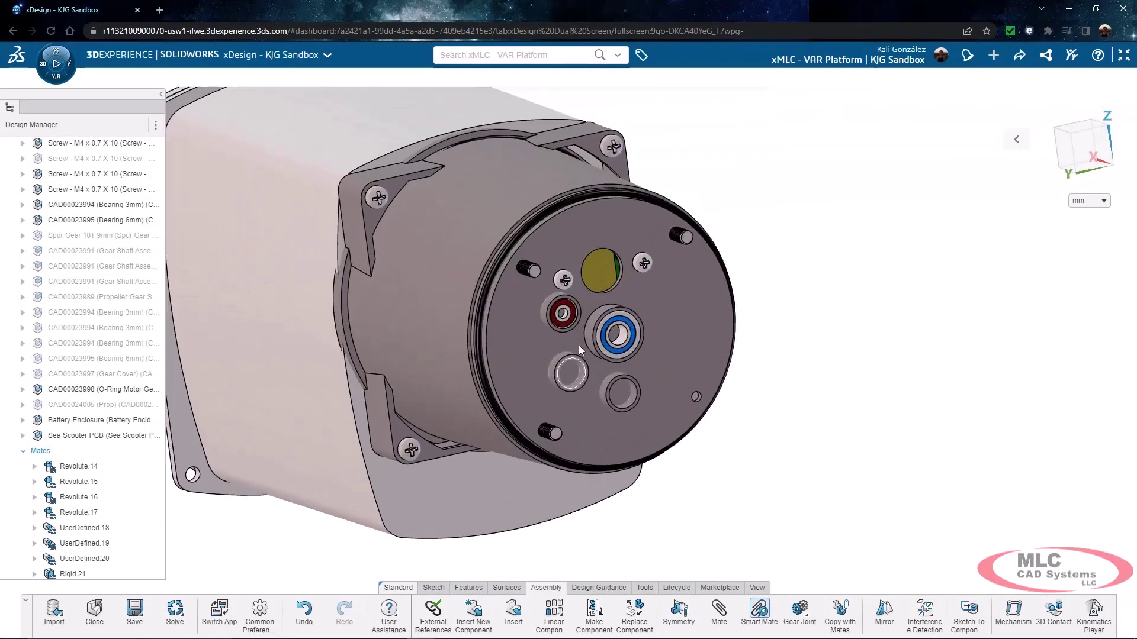
scroll(580, 315, up, 3)
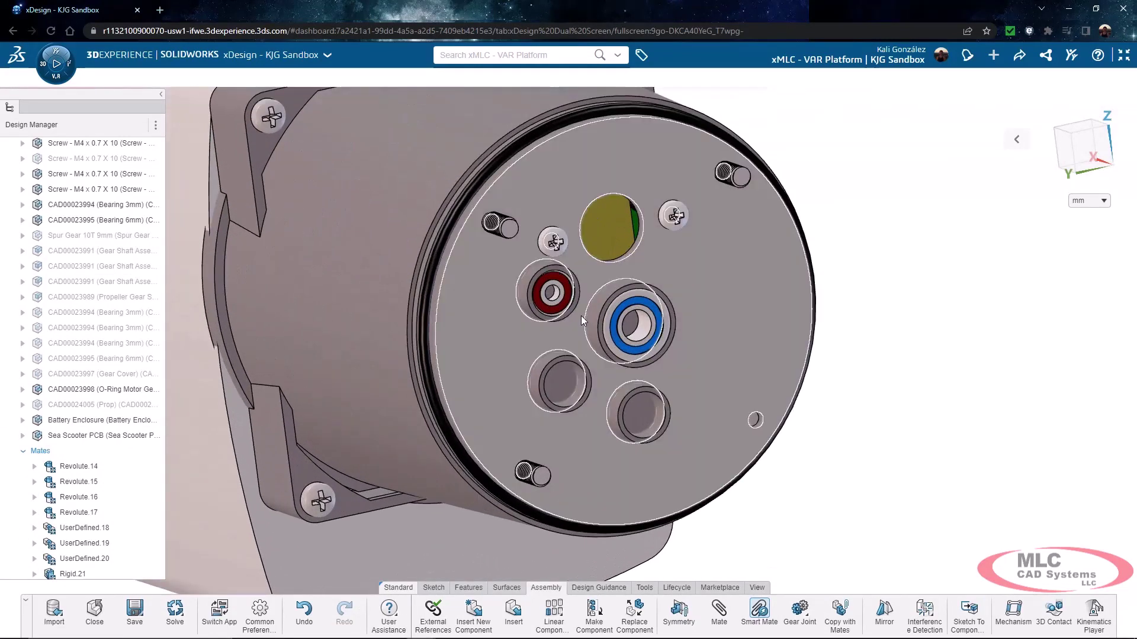
key(ctrl+z)
click(842, 609)
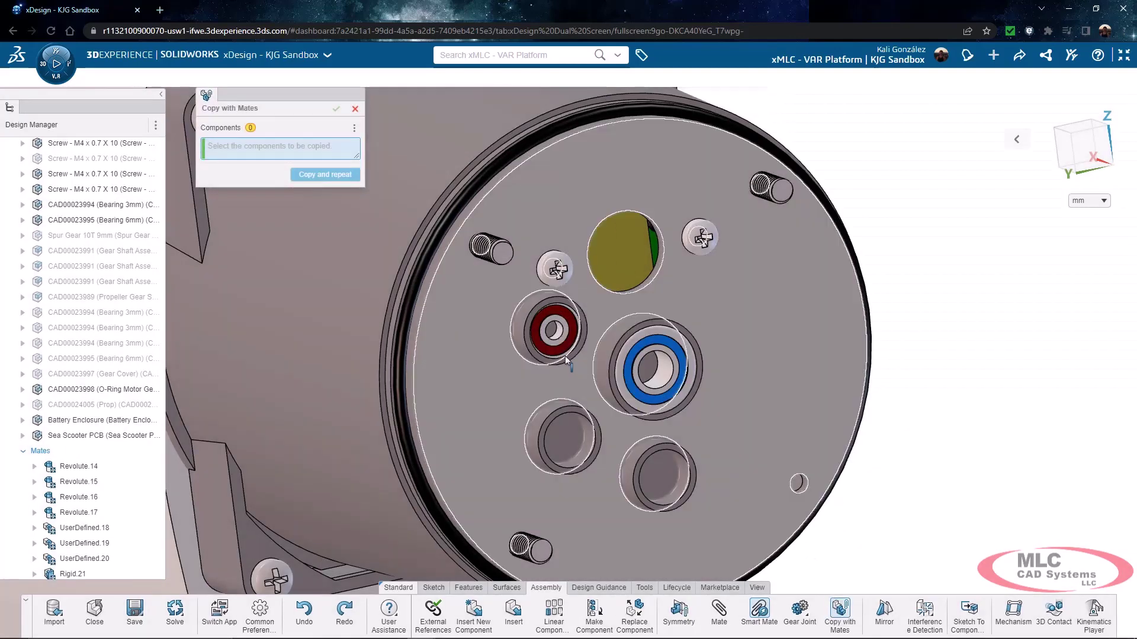
click(566, 348)
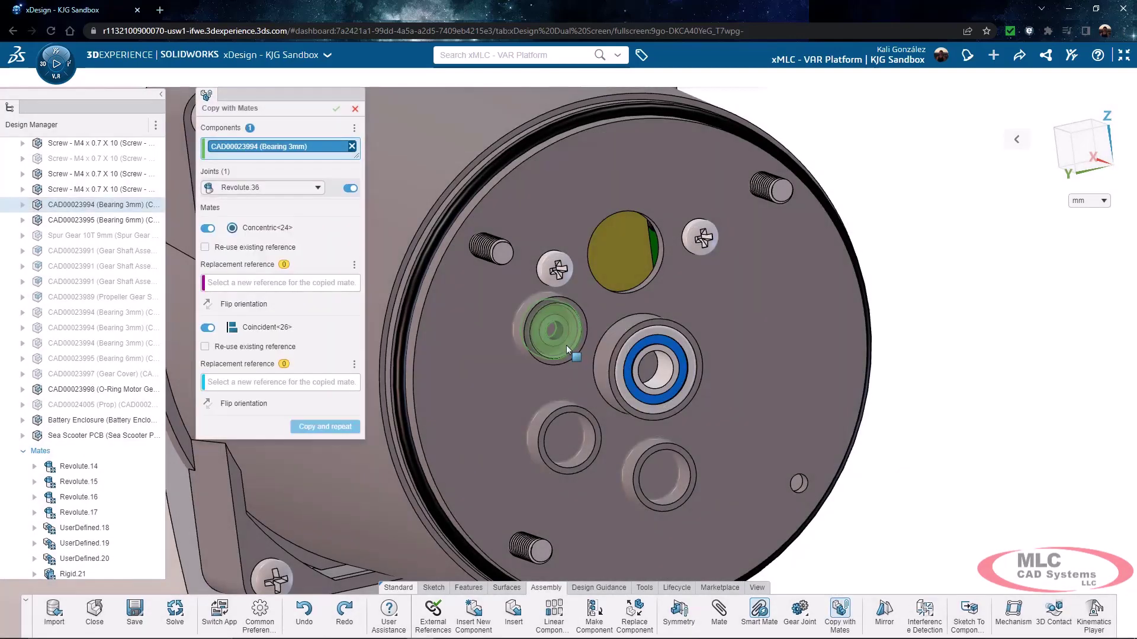
Step: Place a bearing copy concentric and coincident with the lower-left hole
click(251, 282)
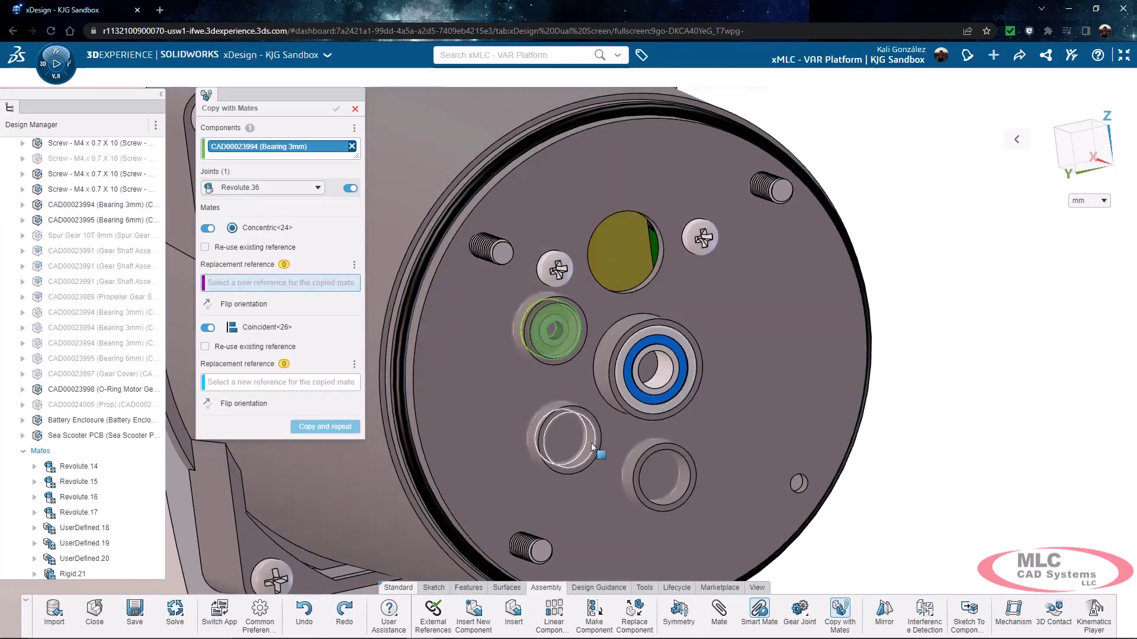
click(591, 443)
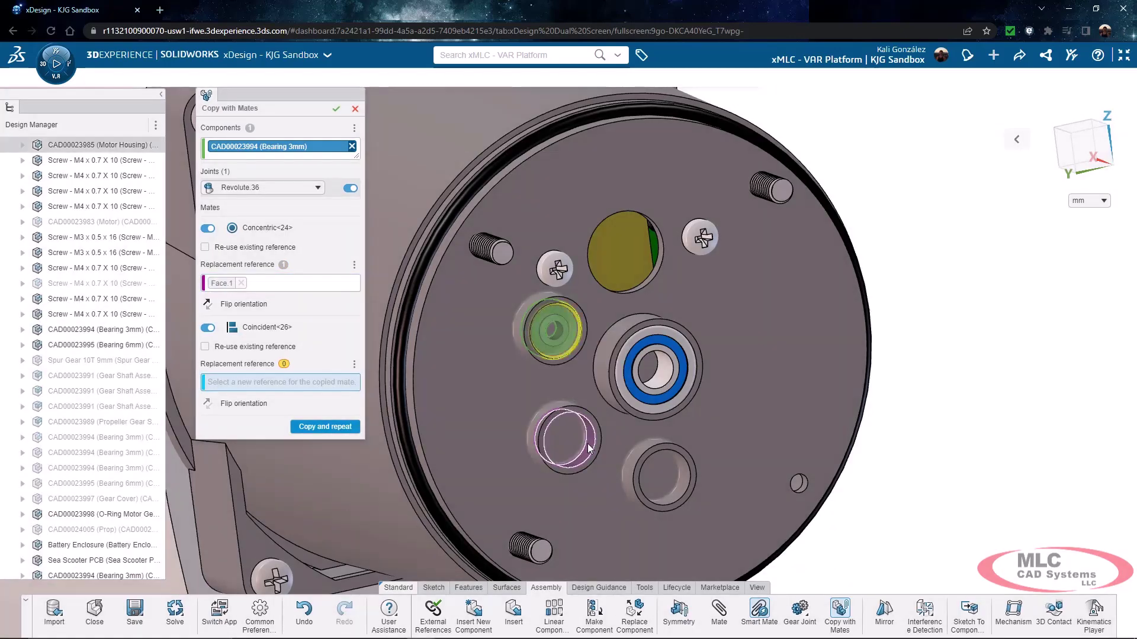
scroll(599, 439, down, 1)
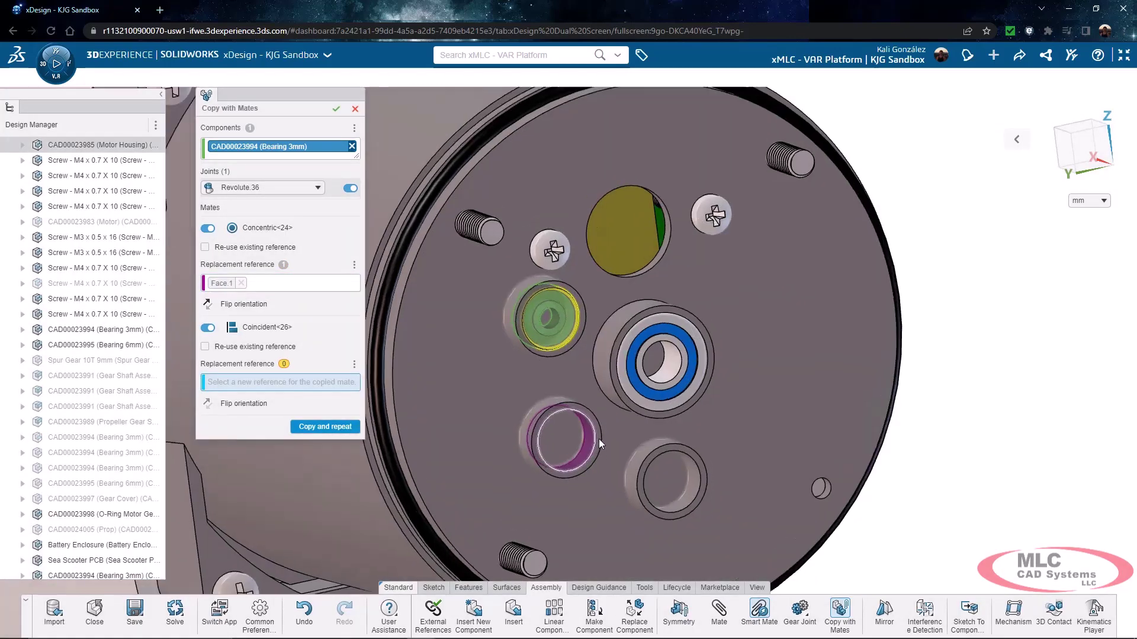
scroll(599, 439, down, 2)
click(598, 431)
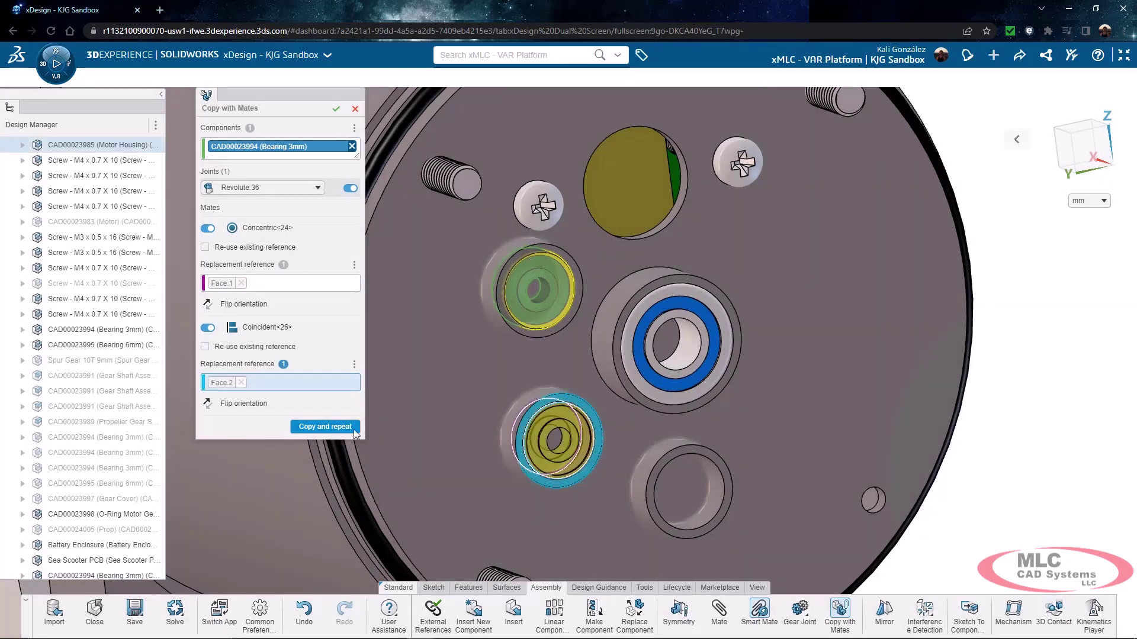
click(350, 434)
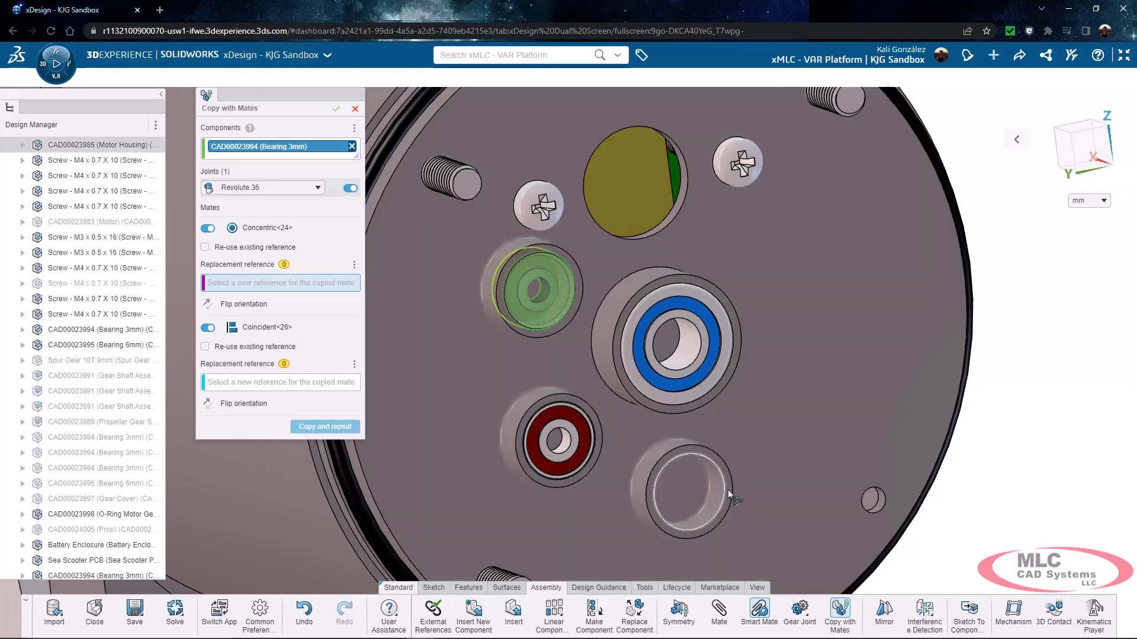
Step: Place a second bearing copy in the lower-right hole and confirm
click(719, 490)
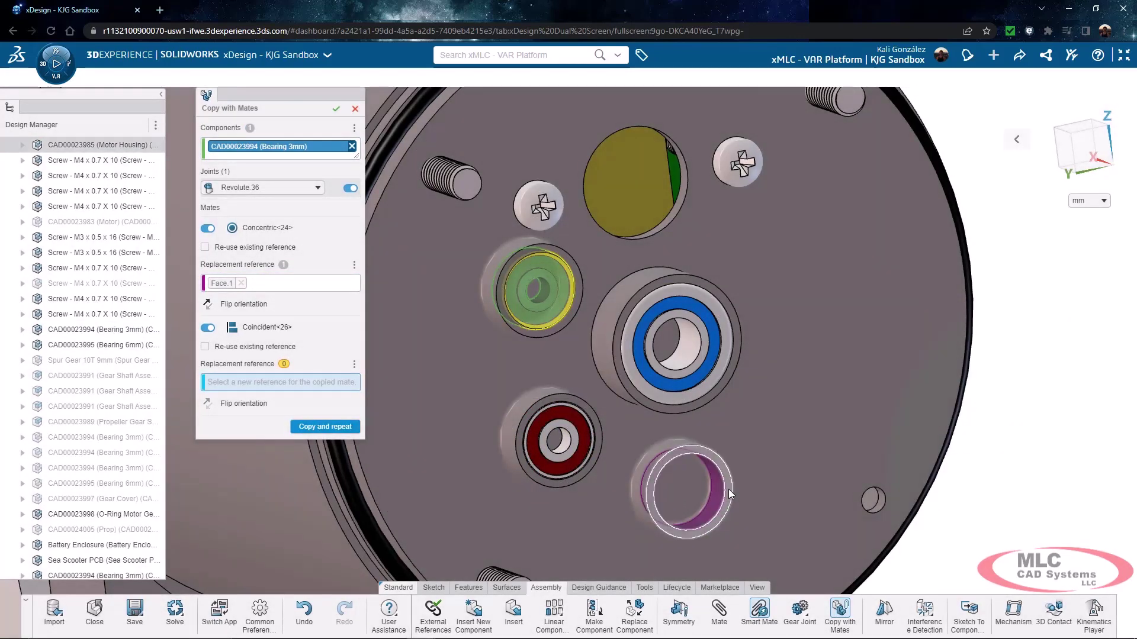
click(728, 489)
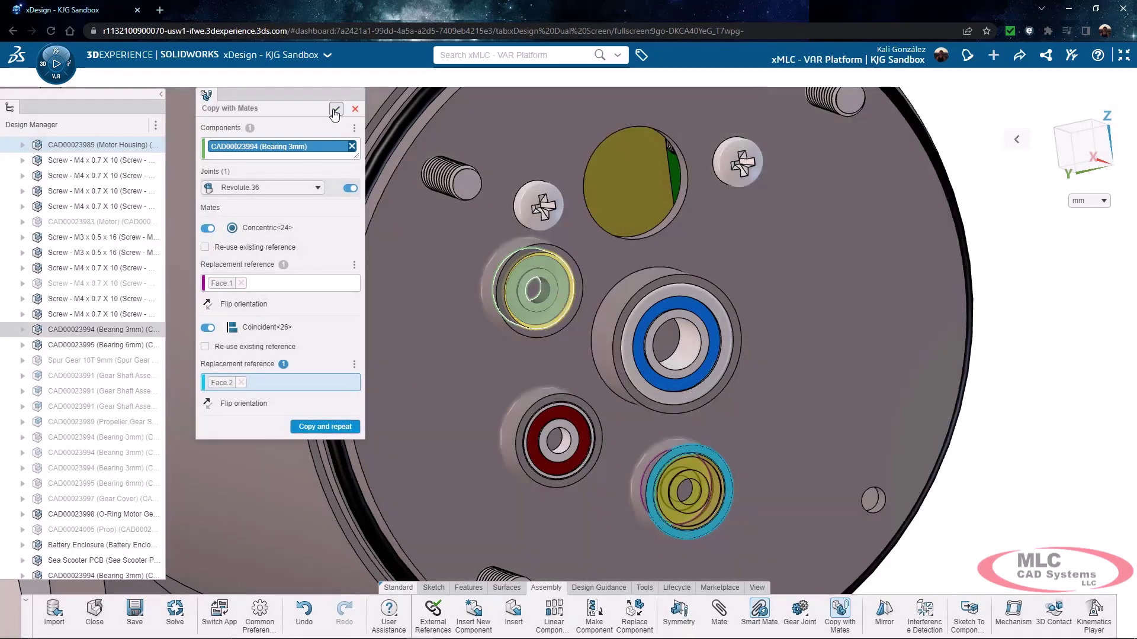
click(335, 111)
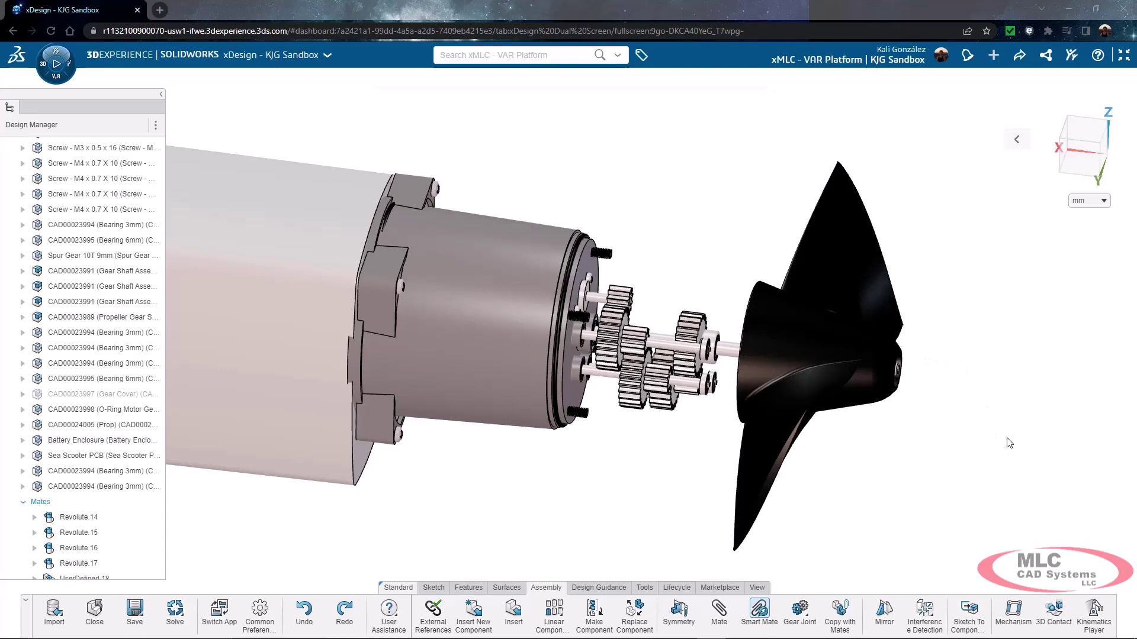
Step: Create a mechanism using 'Choose products first then mates', unchecking M4 screws 10.10, 10.11 and 10.12
click(1012, 613)
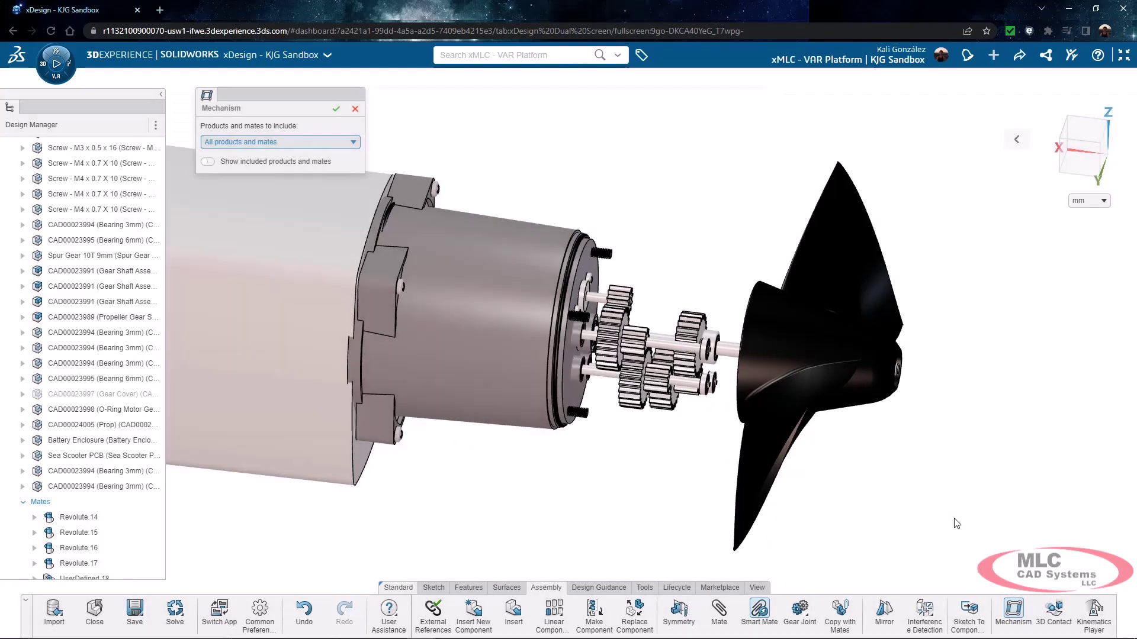
click(271, 143)
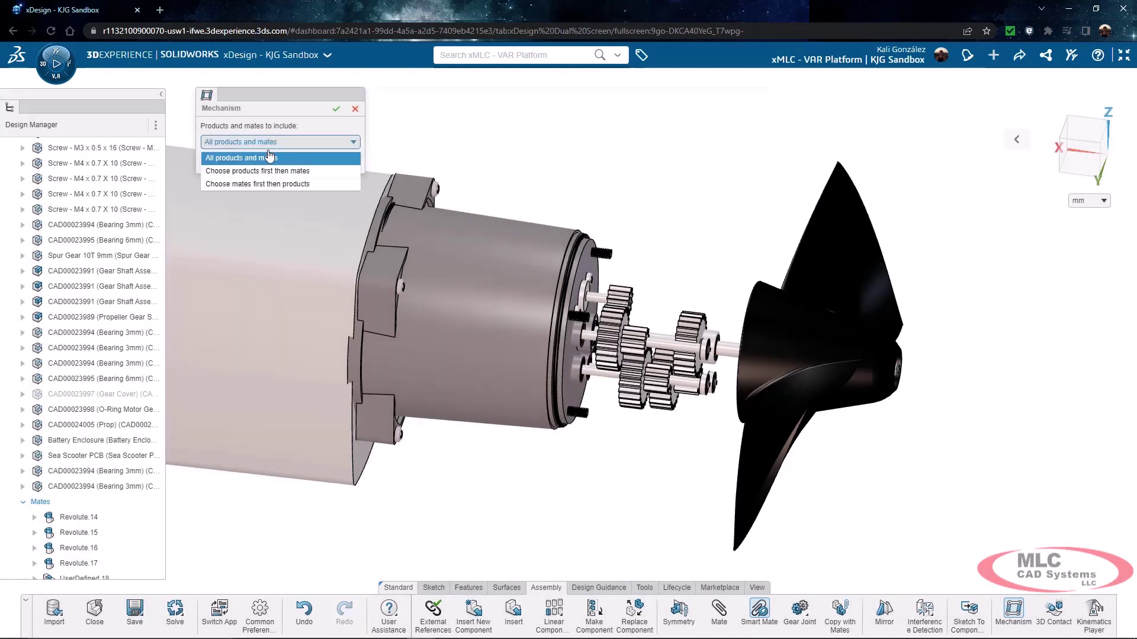
click(269, 171)
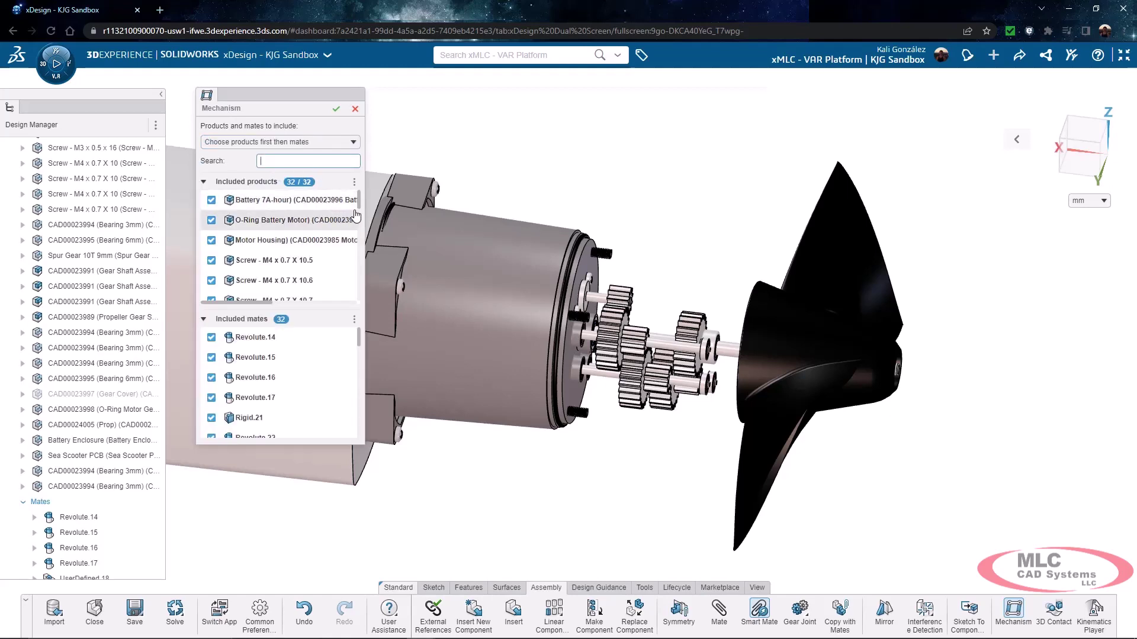
mouse_move(359, 198)
mouse_down()
mouse_move(354, 297)
mouse_move(358, 204)
mouse_up()
scroll(231, 246, down, 3)
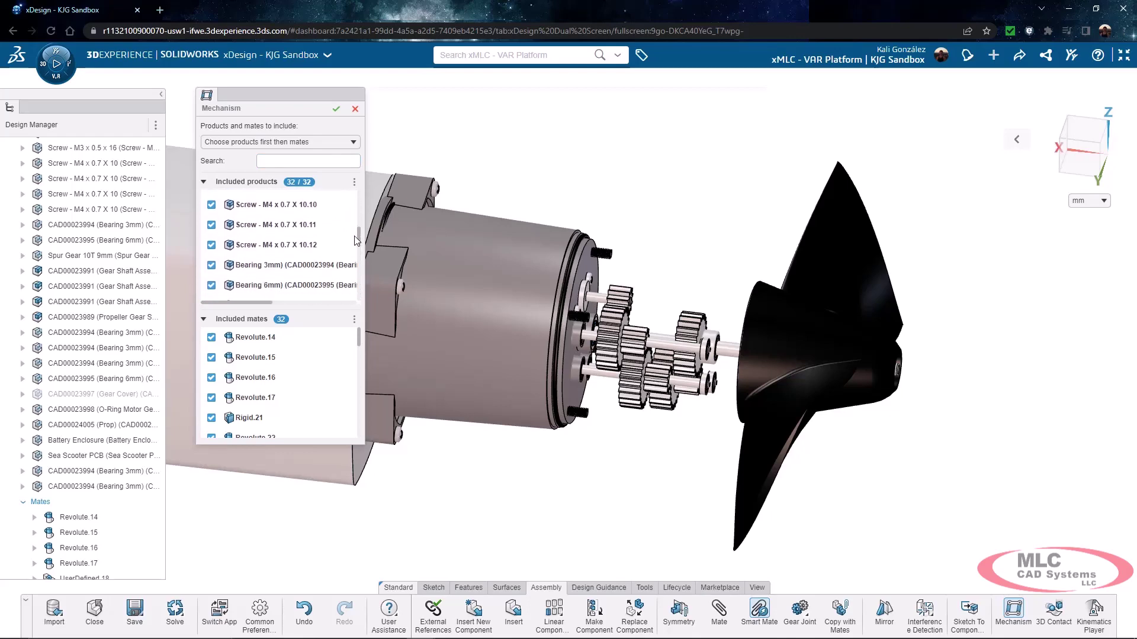
click(212, 245)
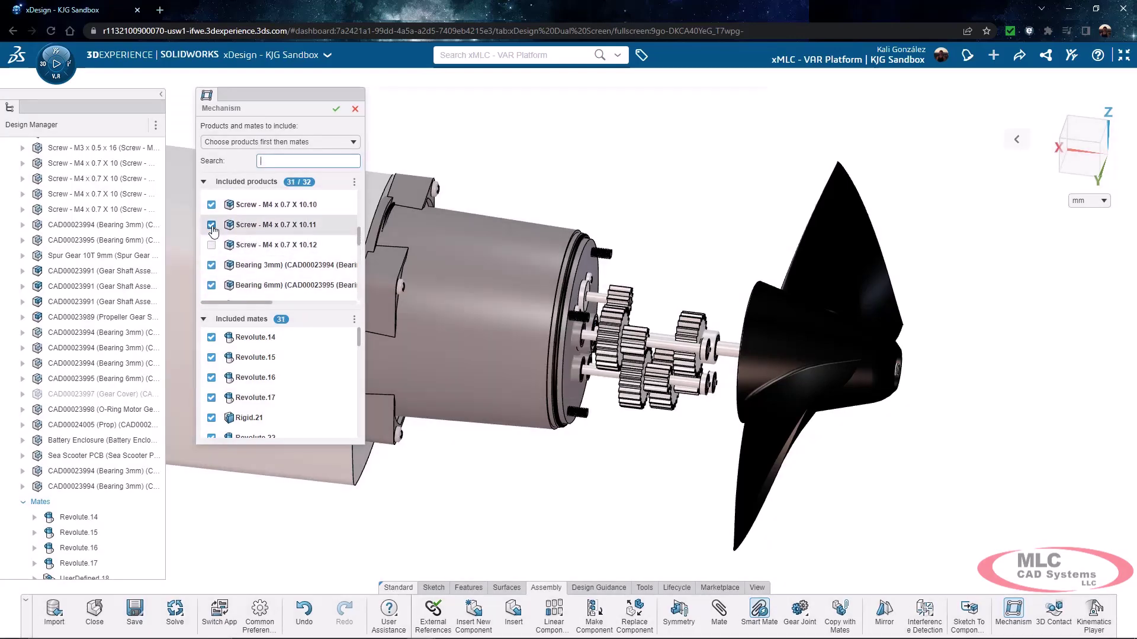
click(211, 225)
click(211, 205)
scroll(254, 370, down, 8)
scroll(255, 379, up, 5)
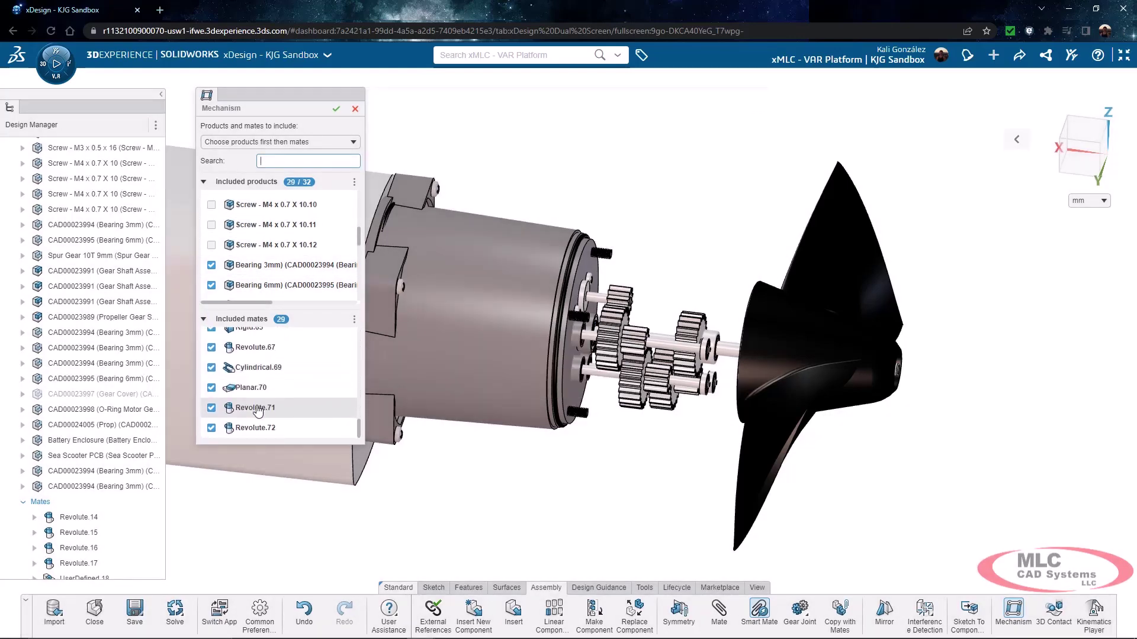
scroll(259, 402, up, 4)
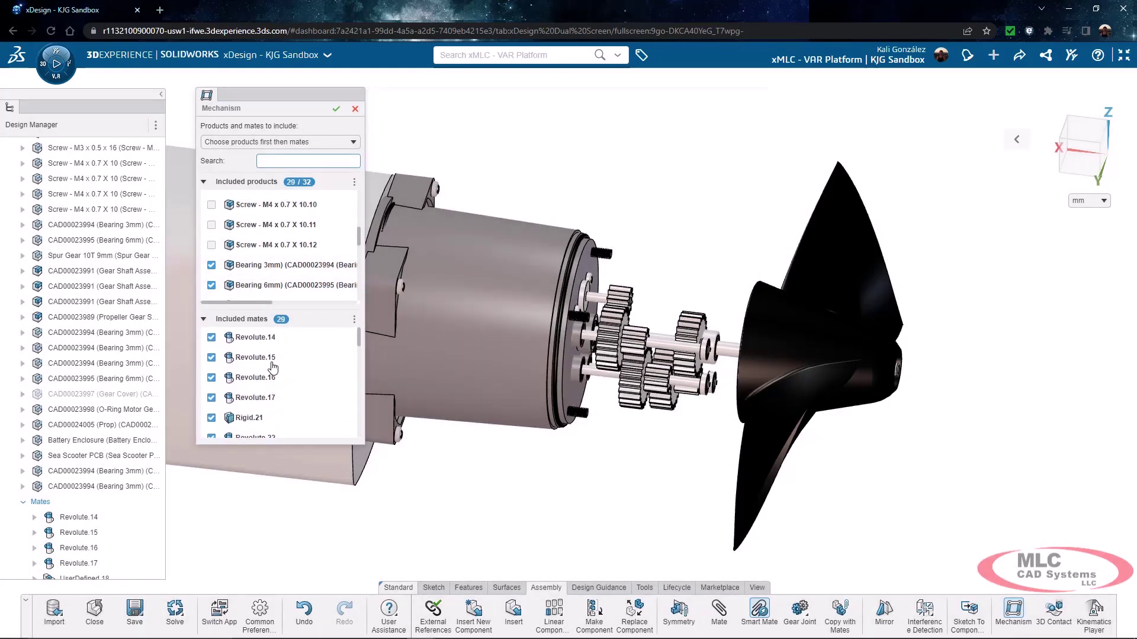